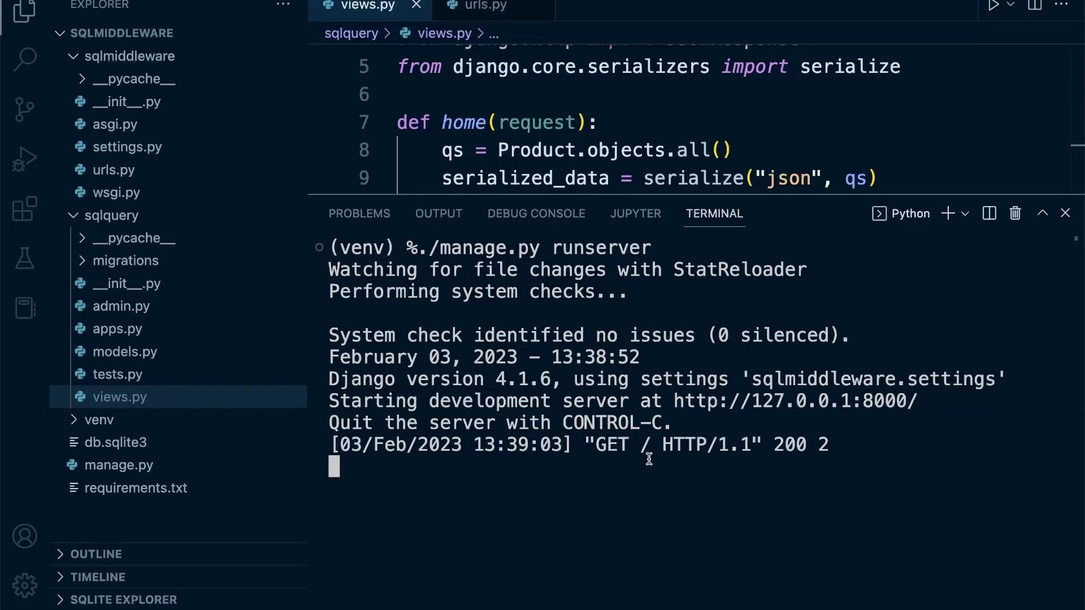
# Stop the running Django runserver and clear the integrated terminal output
pyautogui.hotkey('ctrl', 'c')
pyautogui.hotkey('ctrl', 'l')
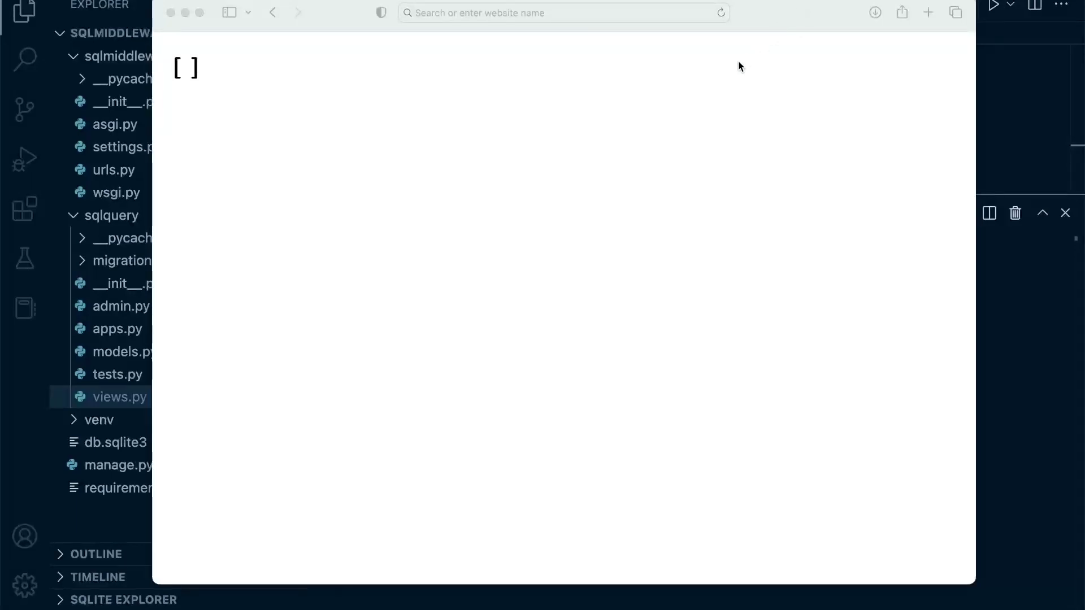
# Search 'pypi factory boy' and copy the factory-boy 3.2.1 pip install command
pyautogui.click(586, 13)
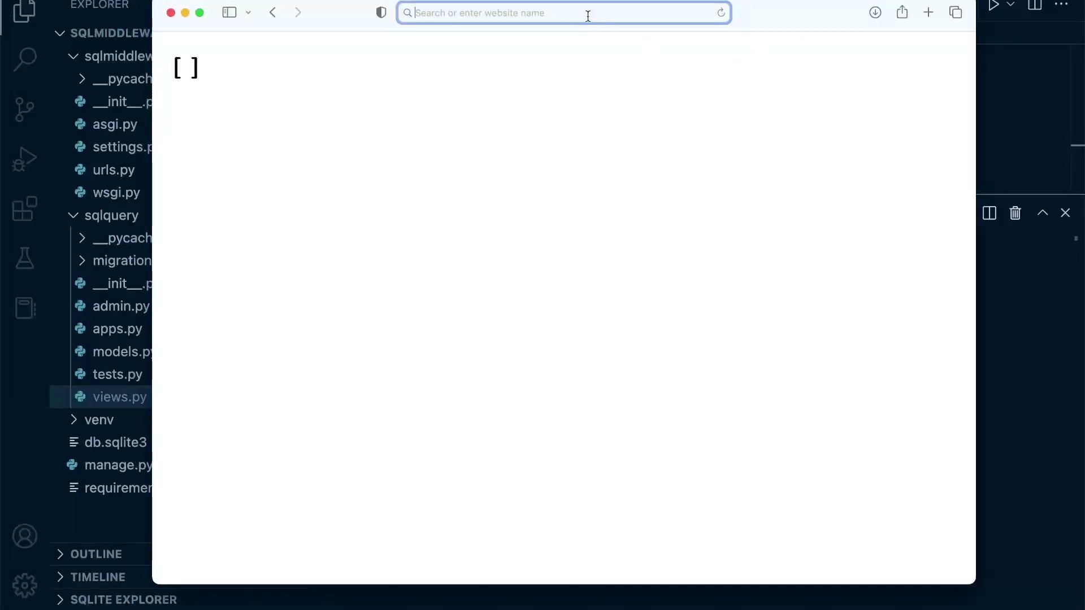
pyautogui.write('pypi')
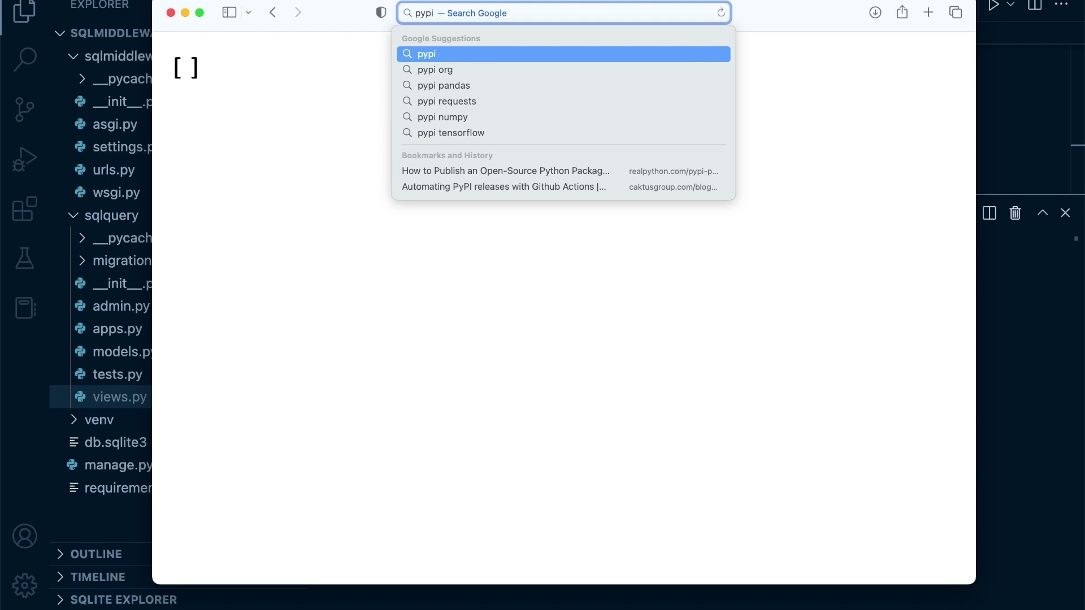
pyautogui.write(' factory ')
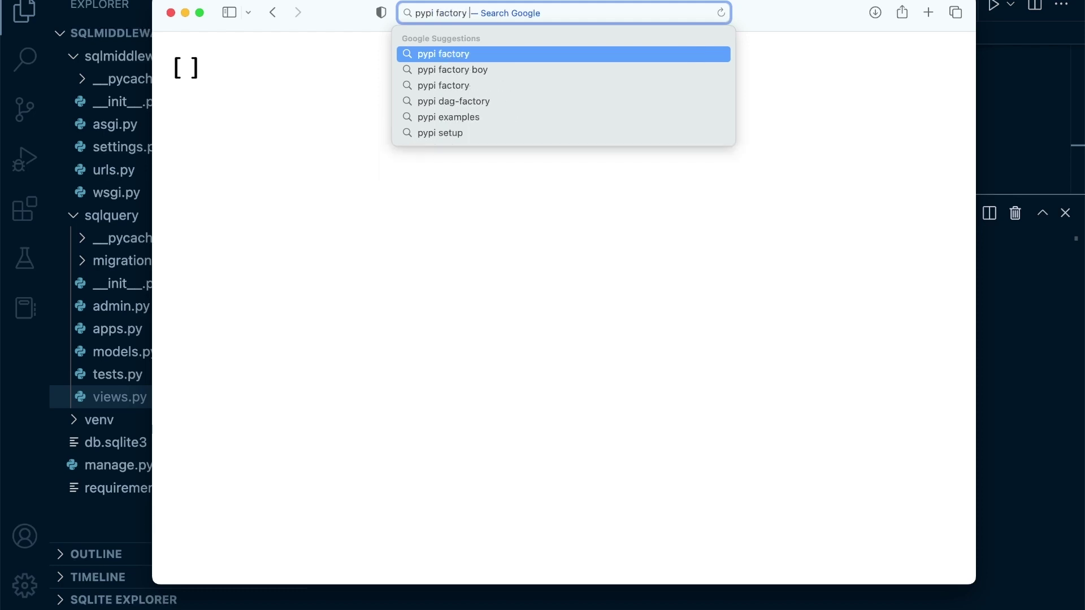
pyautogui.write('boy')
pyautogui.press('Return')
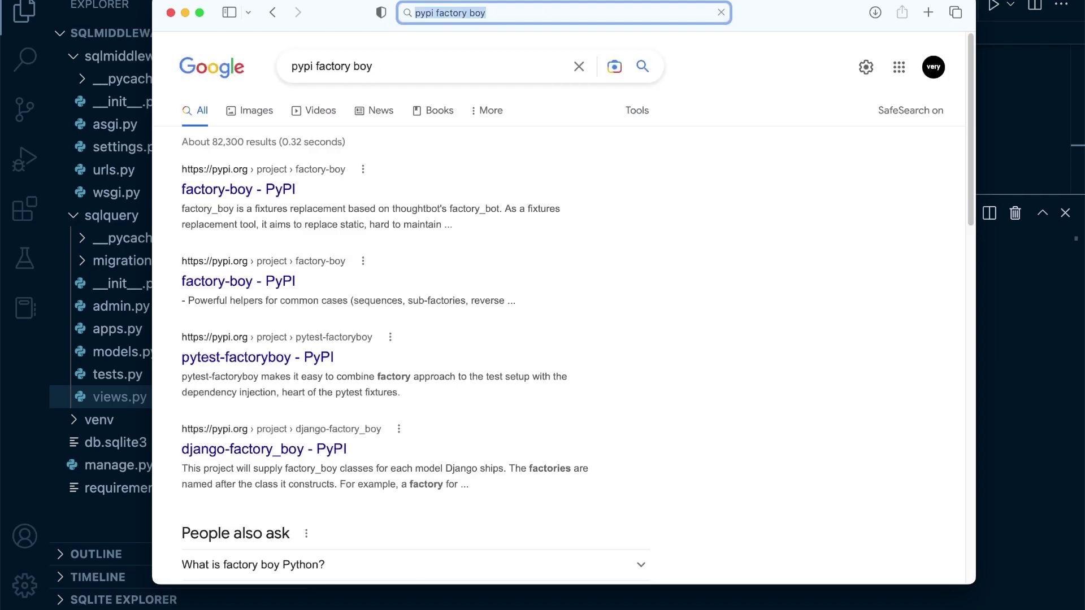
pyautogui.click(246, 195)
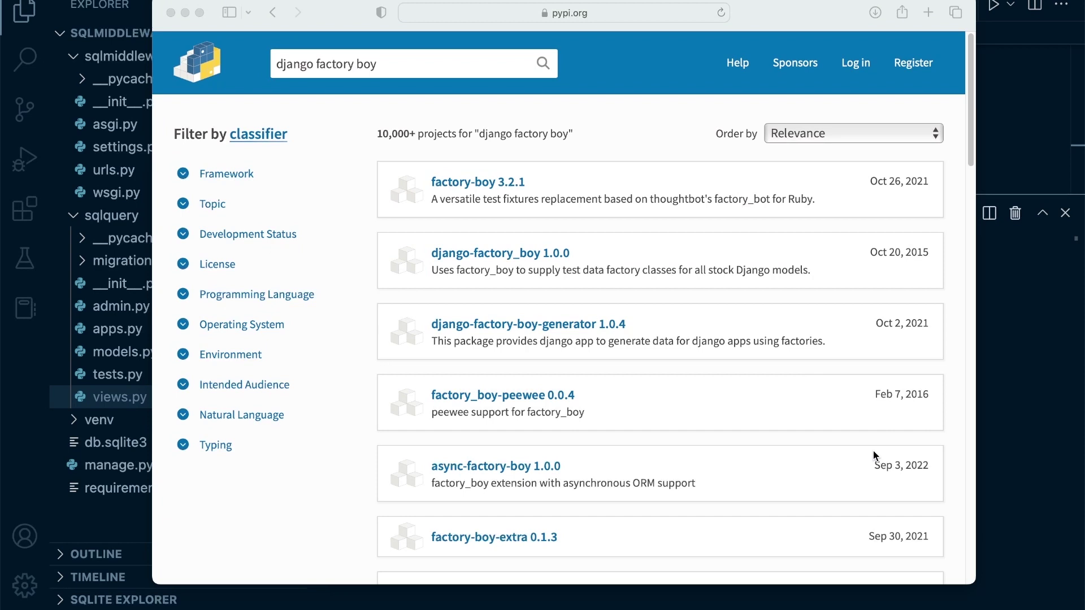
pyautogui.click(474, 182)
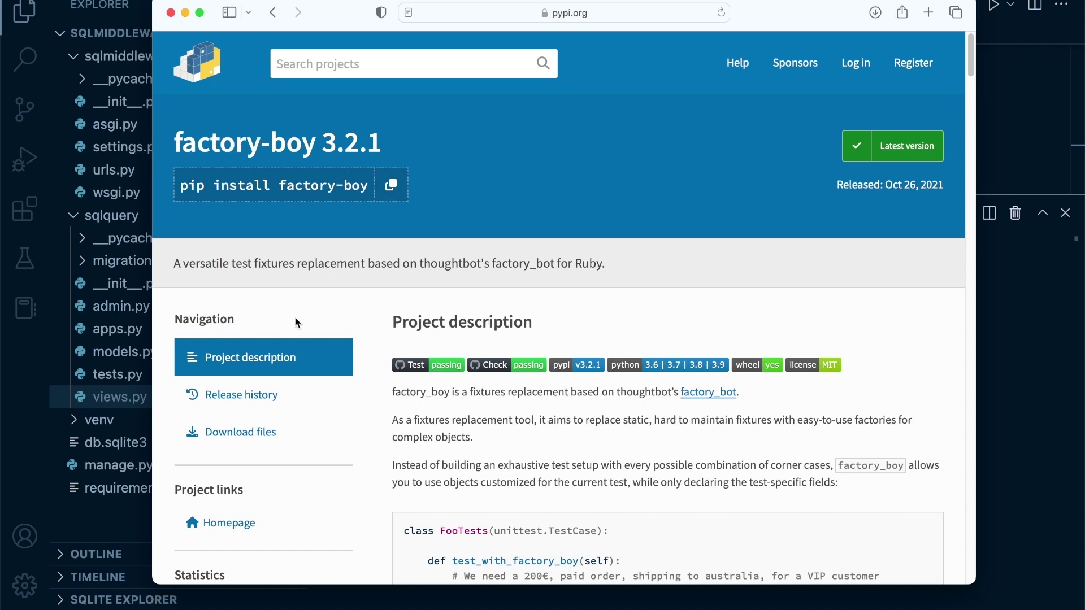
pyautogui.click(392, 190)
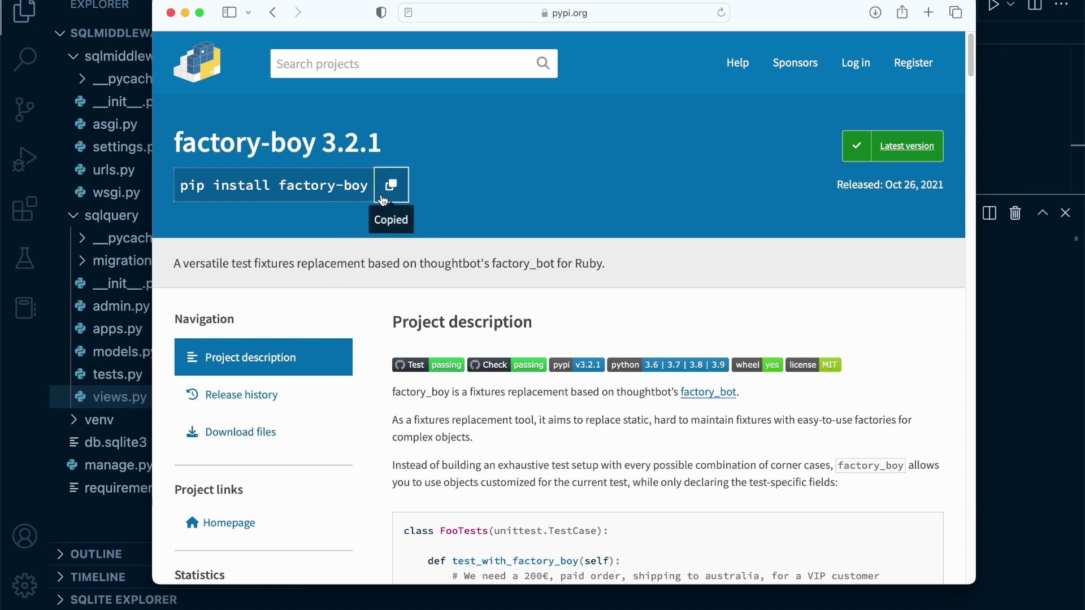
pyautogui.click(117, 513)
# Install factory-boy with pip, check the Faker and six versions, then clear the terminal
pyautogui.press('super+v')
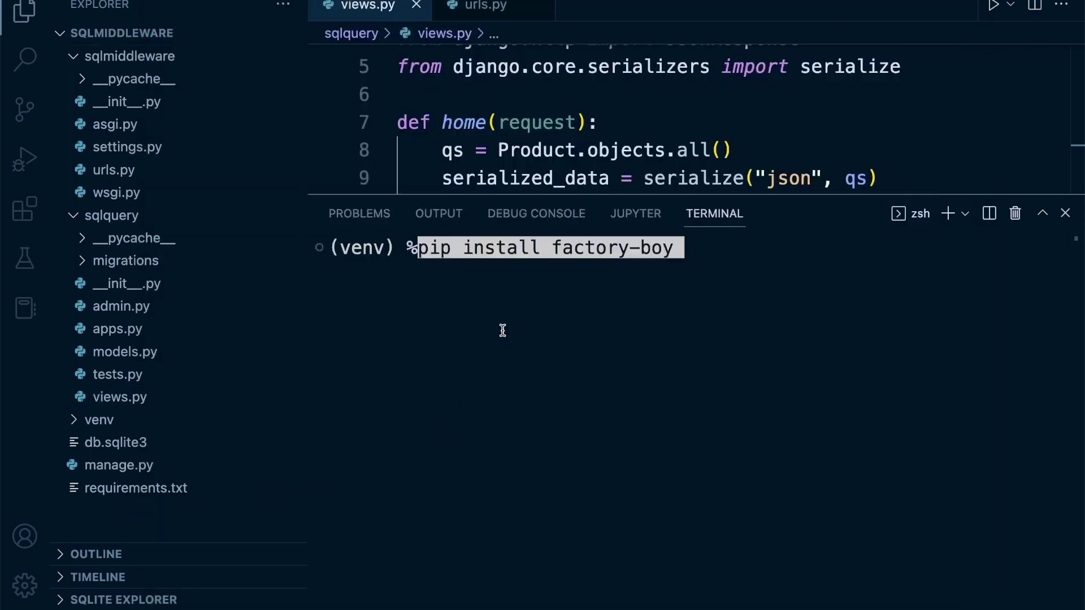
pyautogui.press('Return')
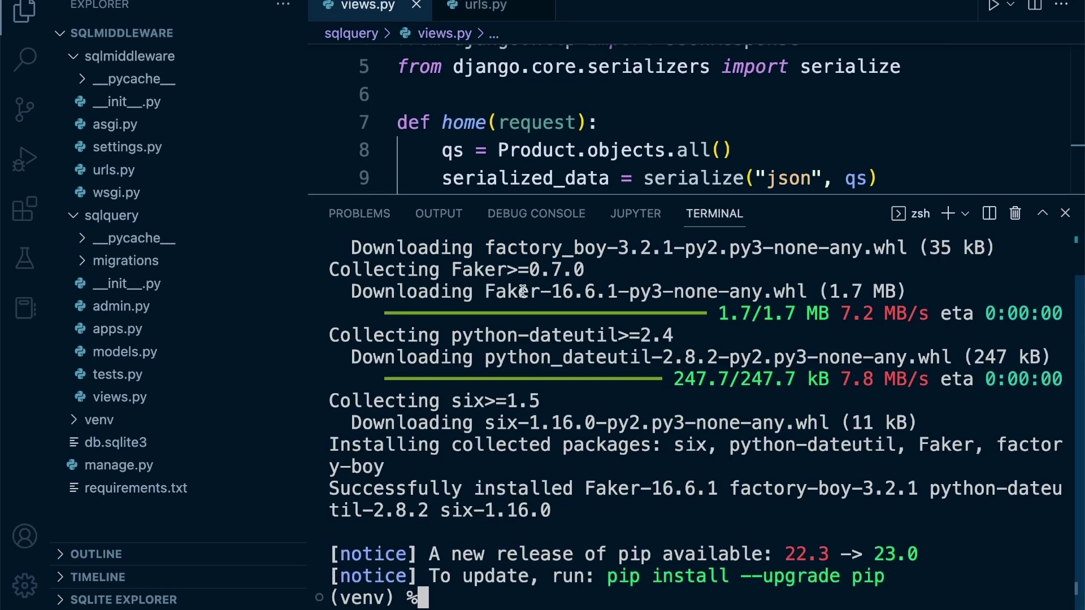
pyautogui.moveTo(451, 402); pyautogui.dragTo(540, 403)
pyautogui.scroll(1, 526, 405)
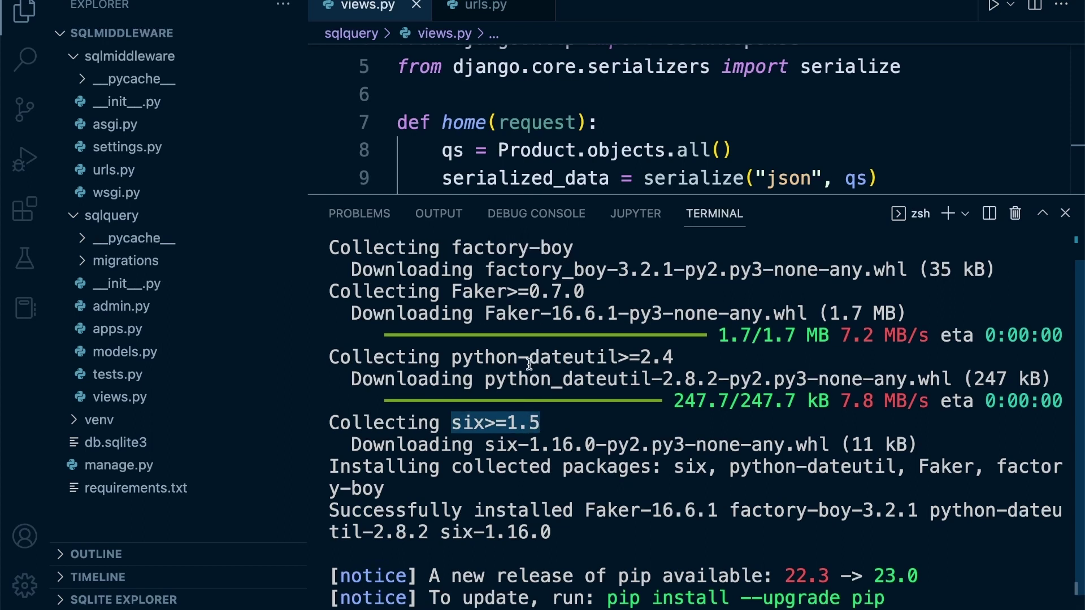
pyautogui.moveTo(485, 314); pyautogui.dragTo(619, 313)
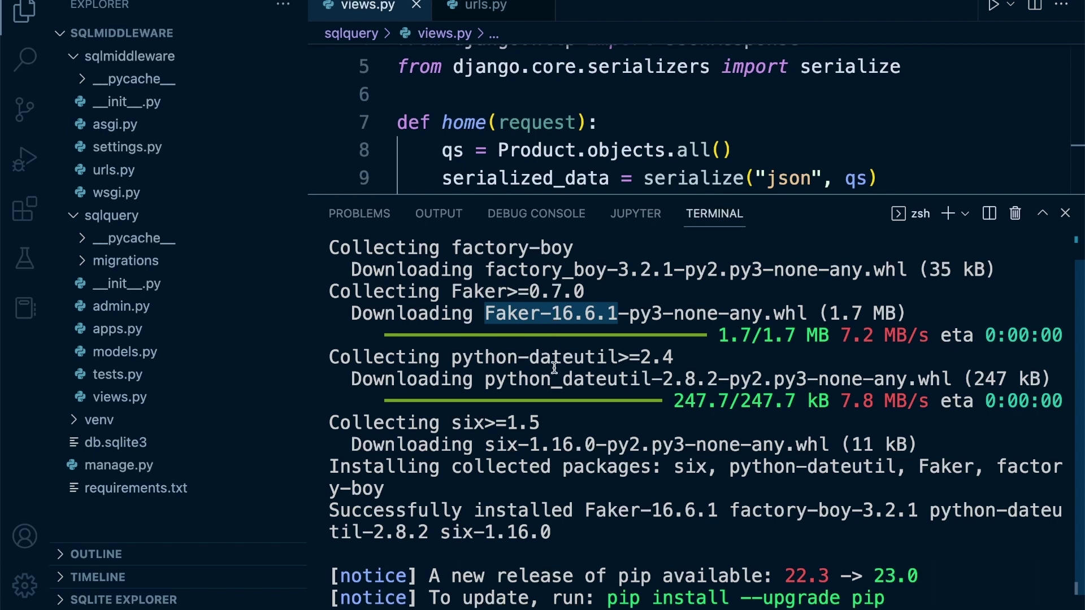
pyautogui.scroll(-1, 559, 410)
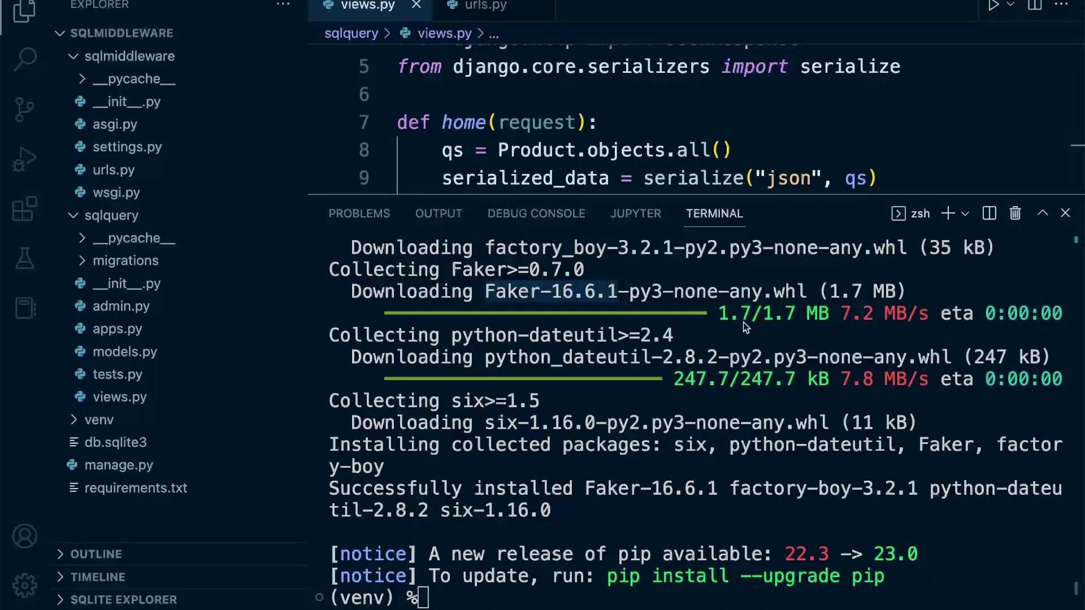
pyautogui.click(552, 583)
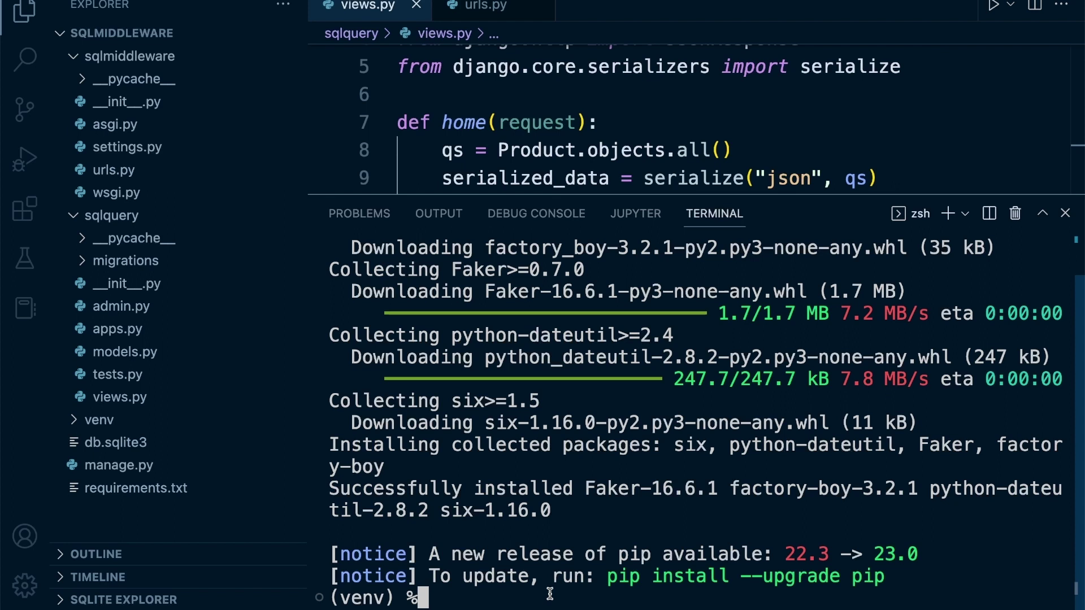
pyautogui.hotkey('ctrl', 'l')
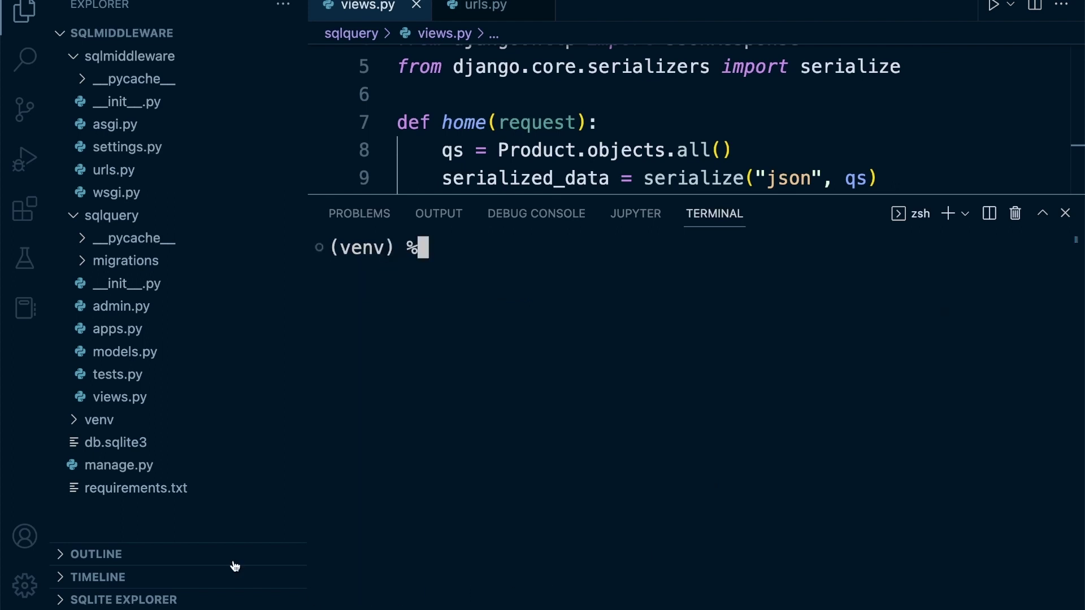
# Open requirements.txt and regenerate it with pip freeze > requirements.txt
pyautogui.click(101, 488)
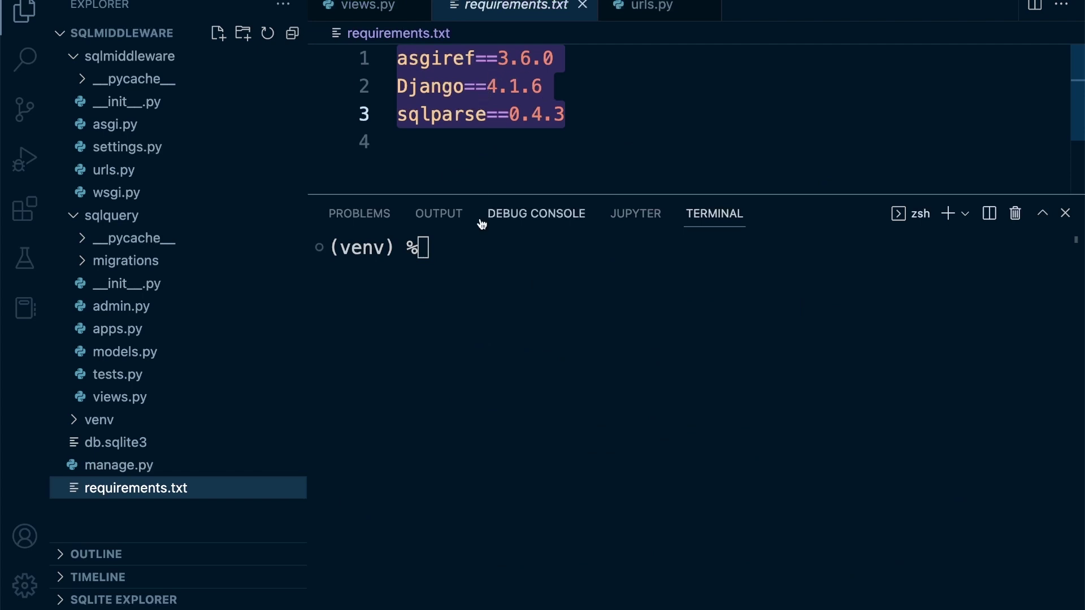
pyautogui.click(496, 249)
pyautogui.write('pip ')
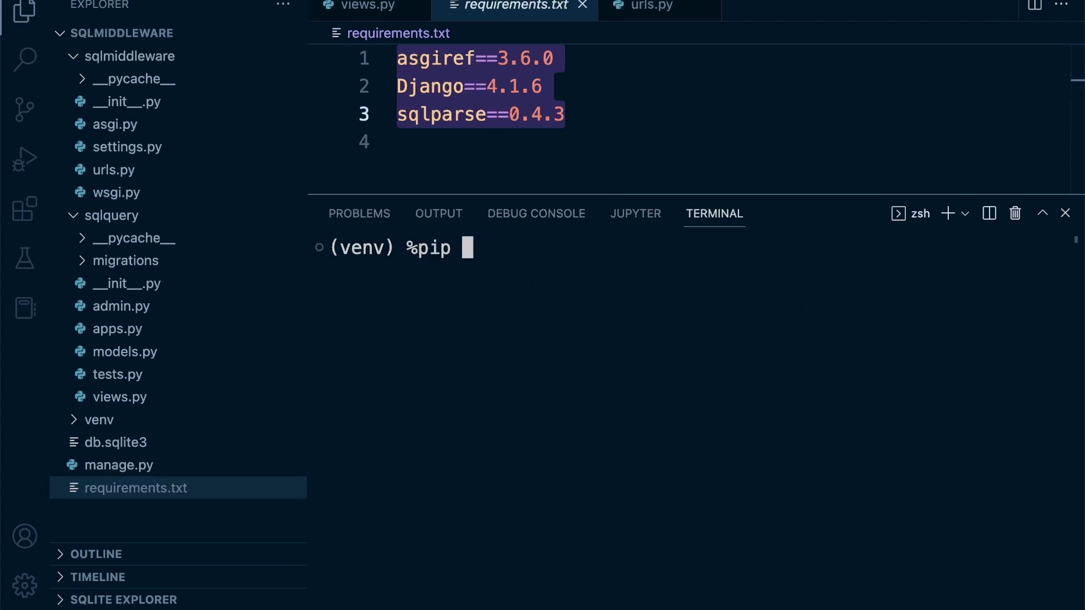
pyautogui.write('freeze ?')
pyautogui.press('BackSpace')
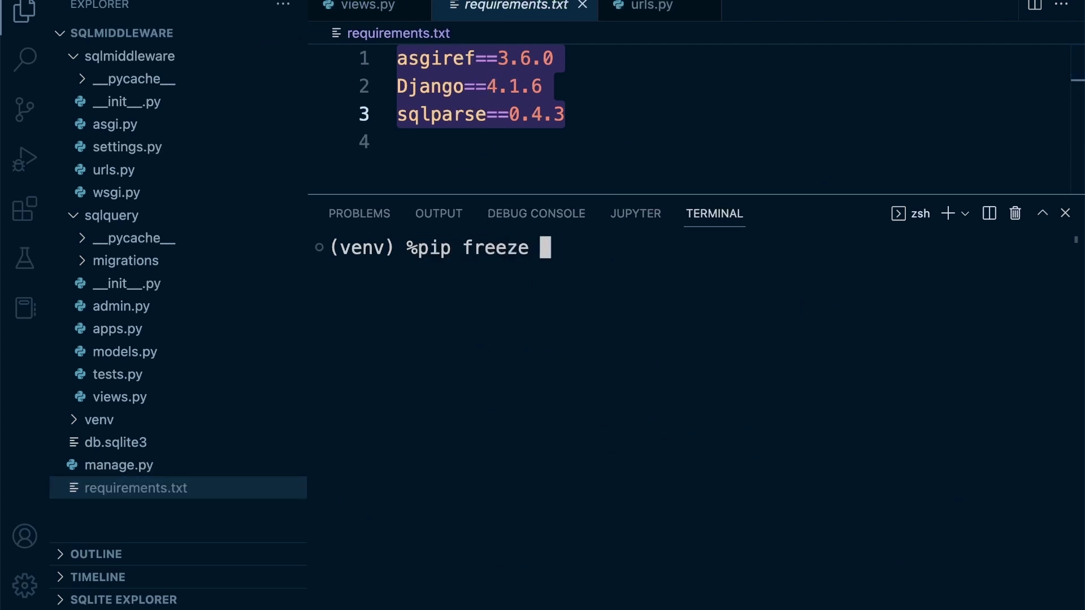
pyautogui.write('> requirements.txt')
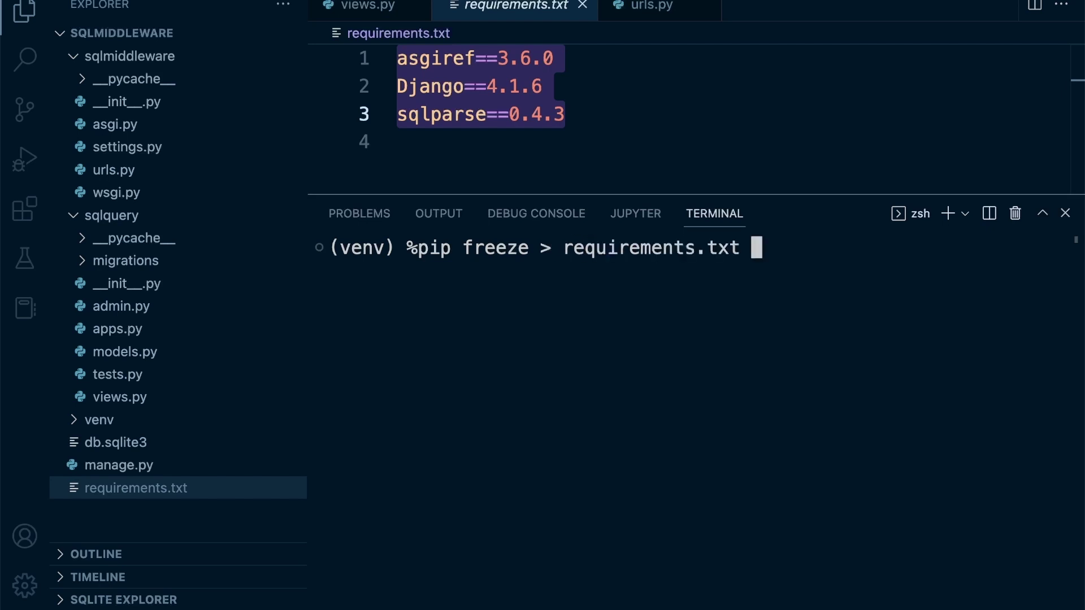
pyautogui.press('Return')
# Resize the editor and terminal panels to review the new factory-boy entry
pyautogui.moveTo(638, 196); pyautogui.dragTo(642, 359)
pyautogui.click(577, 272)
pyautogui.moveTo(398, 142)
pyautogui.mouseDown()
pyautogui.moveTo(440, 141)
pyautogui.moveTo(475, 114)
pyautogui.mouseUp()
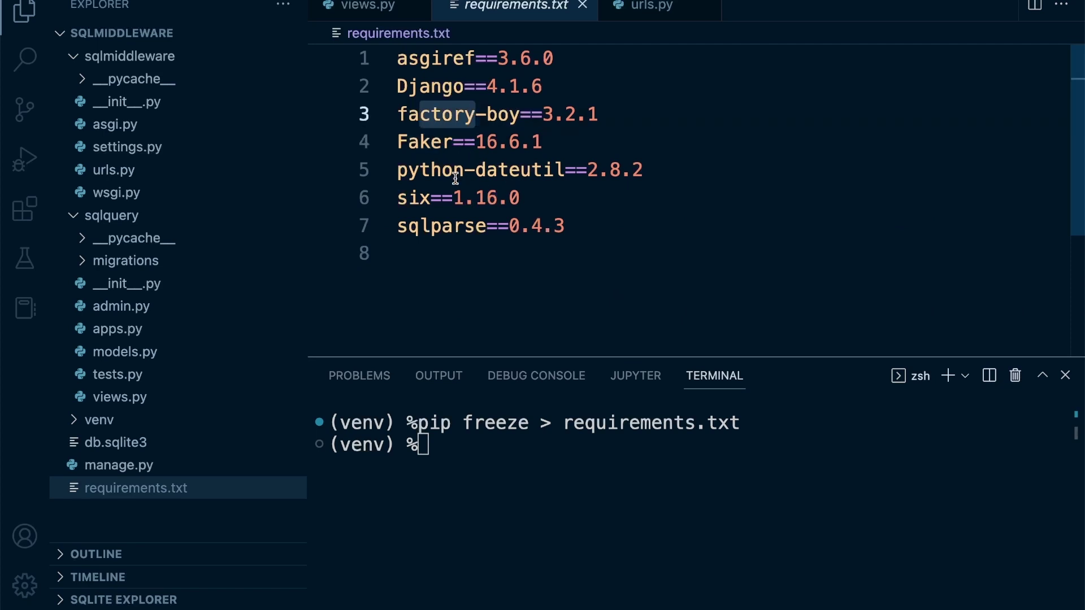
pyautogui.click(439, 135)
pyautogui.click(650, 281)
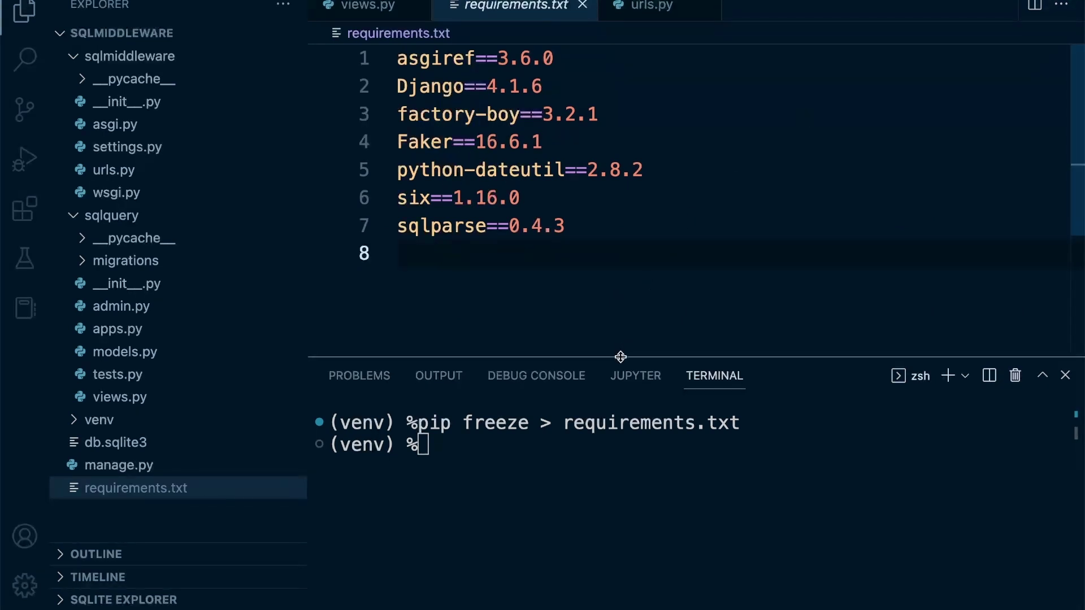
pyautogui.moveTo(621, 357); pyautogui.dragTo(621, 158)
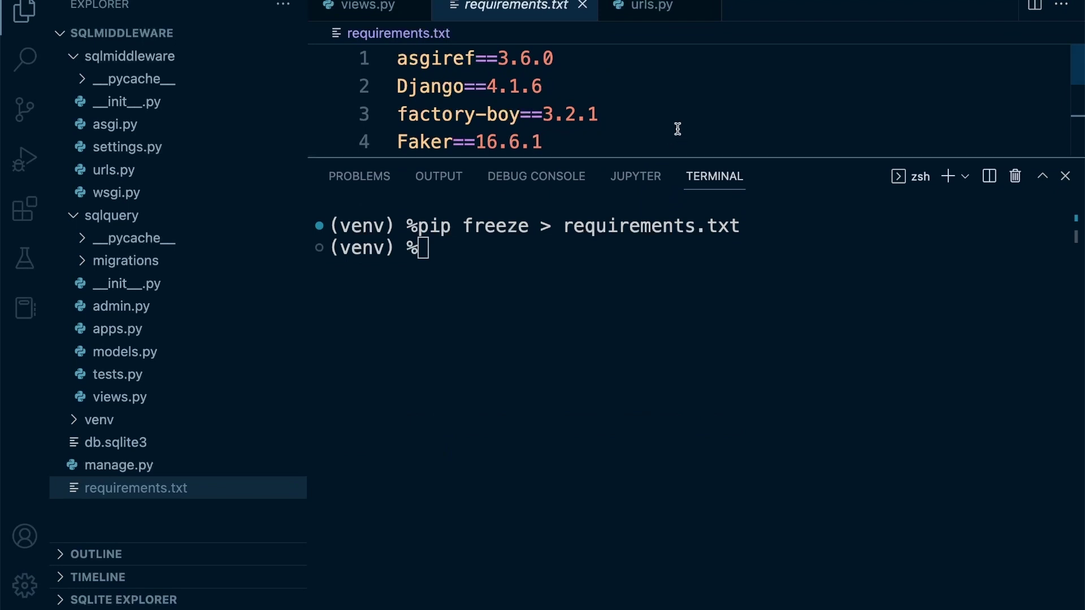
pyautogui.moveTo(170, 255)
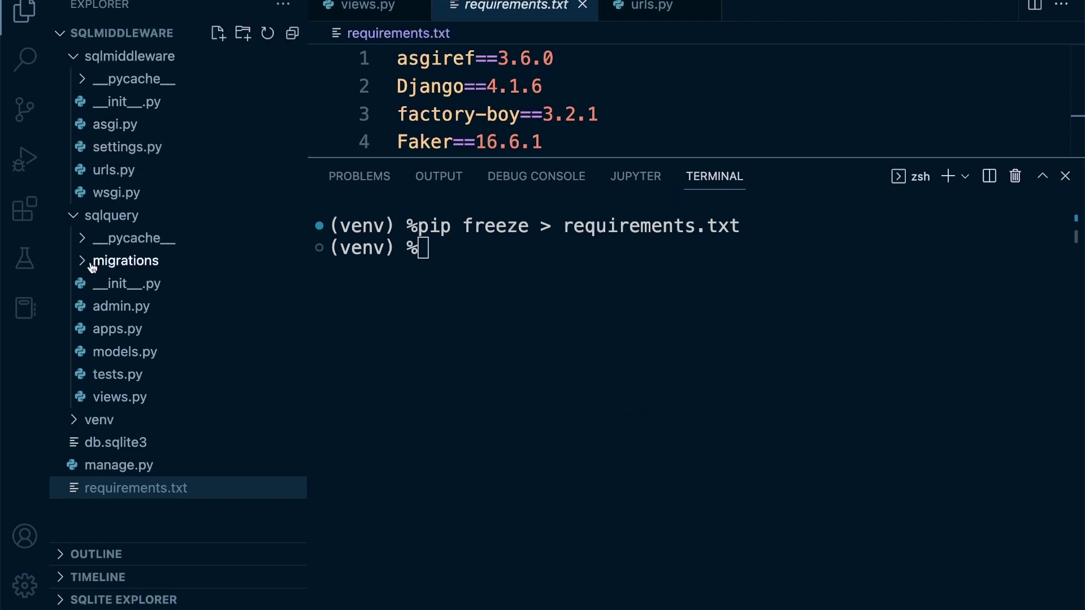
# Create factory.py inside the sqlquery app folder and start editing it
pyautogui.click(73, 215)
pyautogui.click(75, 56)
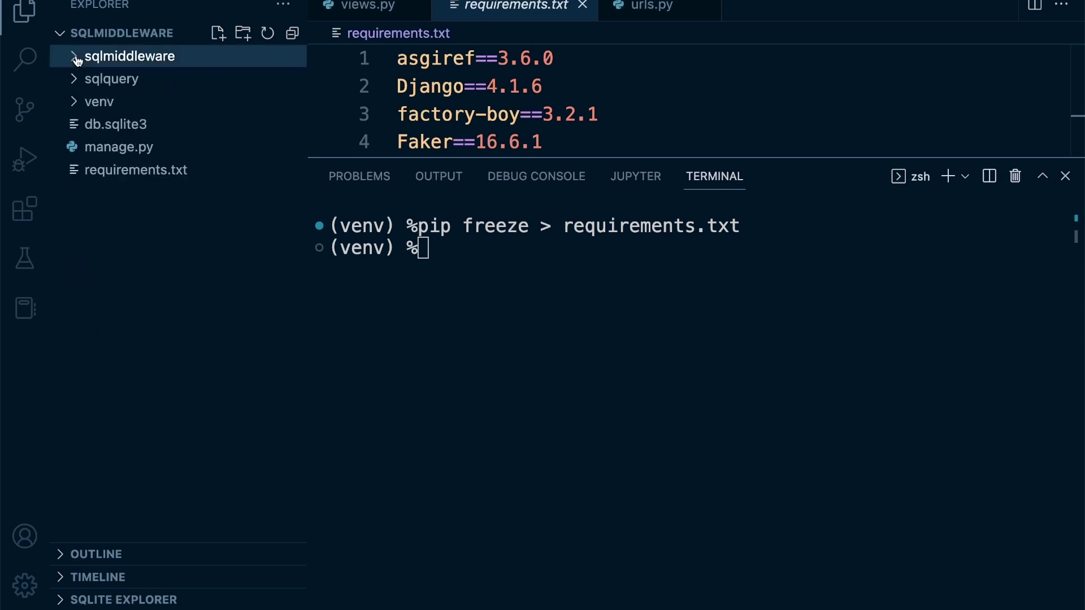
pyautogui.click(75, 79)
pyautogui.rightClick(95, 80)
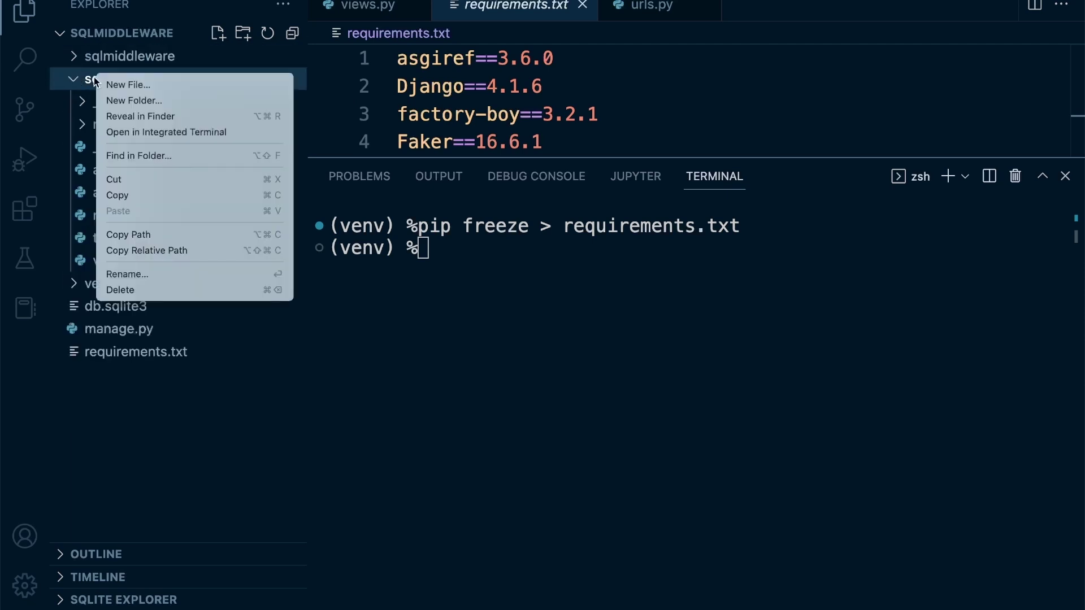
pyautogui.click(162, 85)
pyautogui.write('factory')
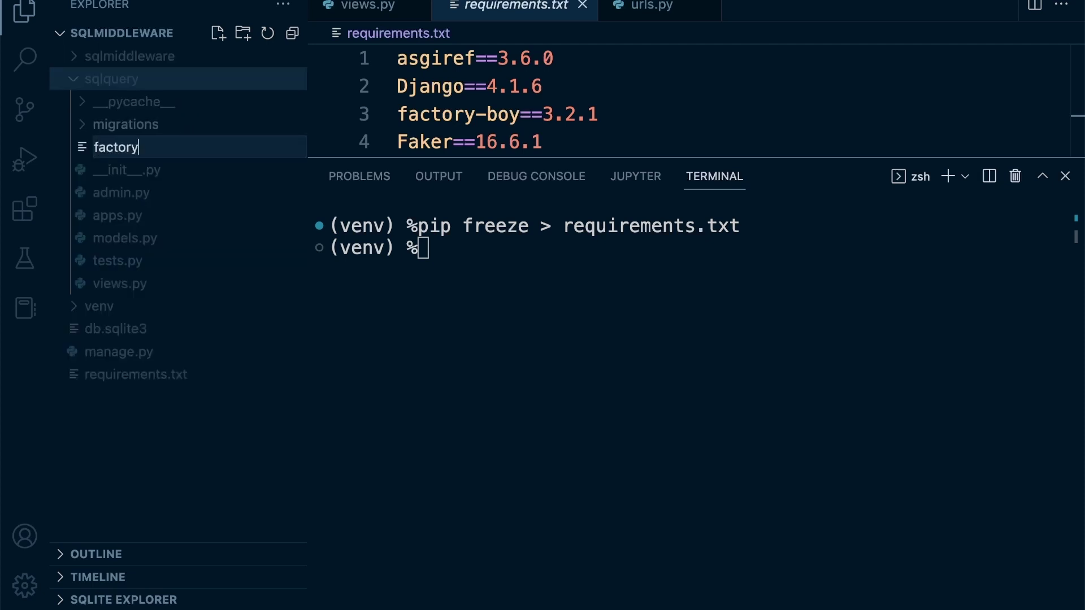
pyautogui.write('.py')
pyautogui.press('Return')
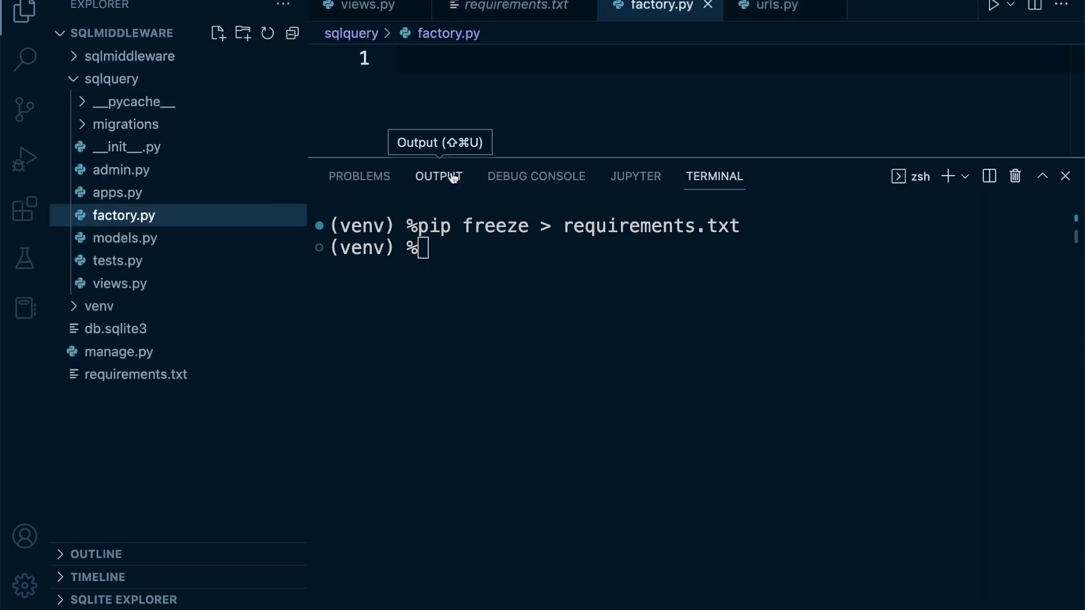
pyautogui.moveTo(488, 158); pyautogui.dragTo(488, 347)
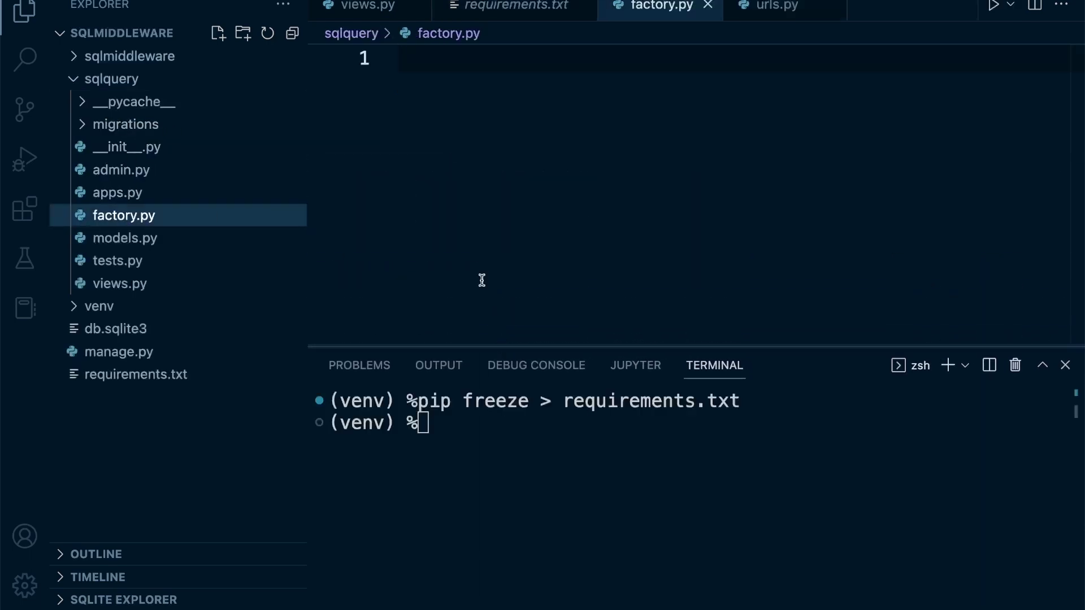
pyautogui.click(451, 114)
pyautogui.scroll(1, 489, 117)
pyautogui.scroll(1, 489, 116)
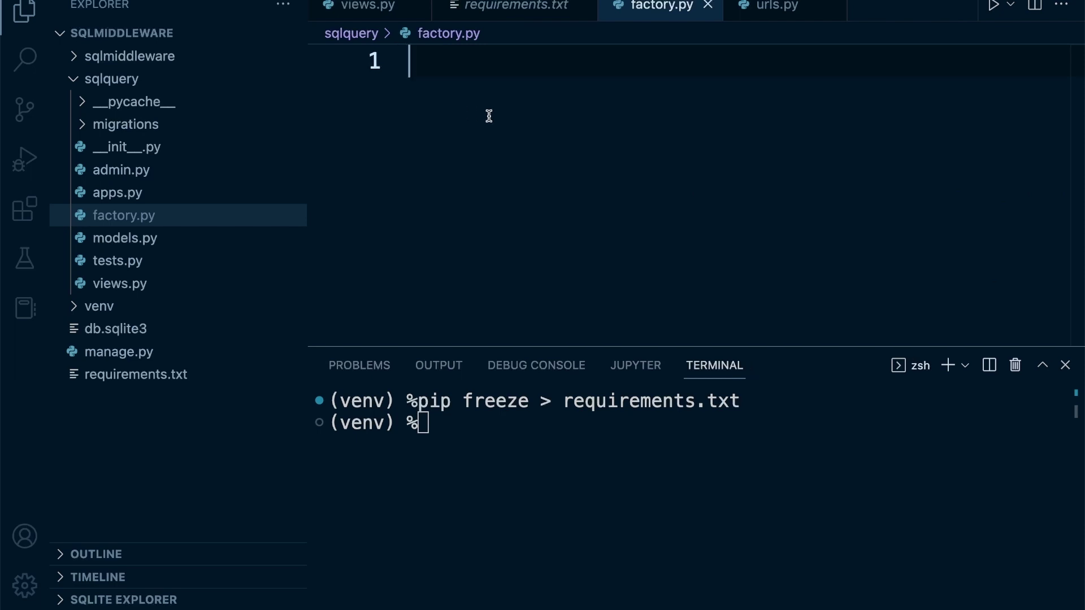
pyautogui.scroll(2, 490, 117)
pyautogui.write('ijport')
# Write the import lines for factory and faker at the top of factory.py
pyautogui.press('BackSpace')
pyautogui.press('BackSpace')
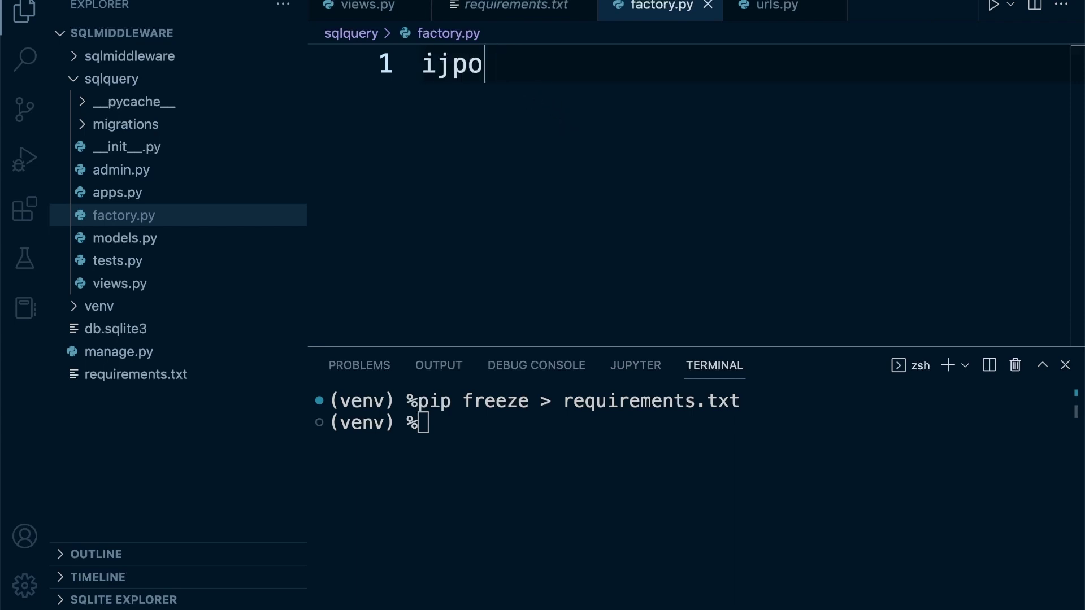
pyautogui.press('BackSpace')
pyautogui.press('BackSpace')
pyautogui.press('BackSpace')
pyautogui.write('mport fact')
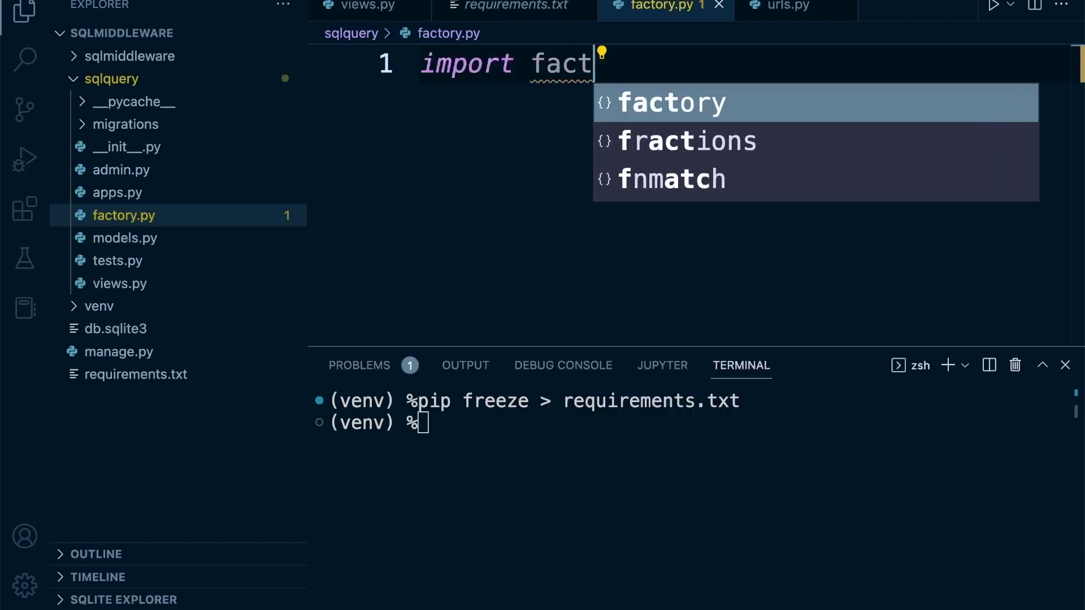
pyautogui.write('o')
pyautogui.press('Return')
pyautogui.press('Return')
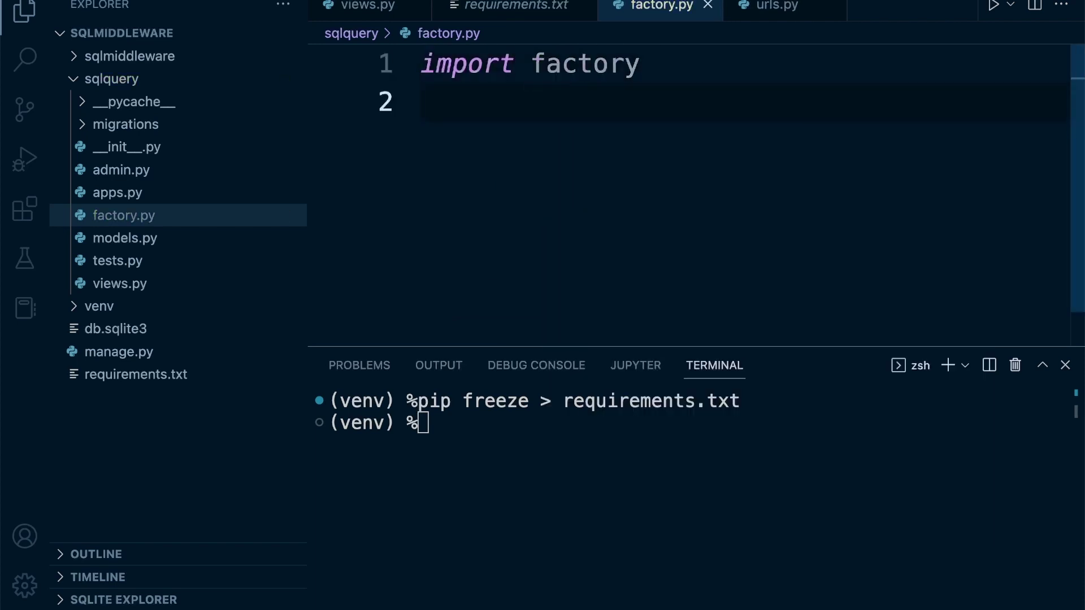
pyautogui.write('dfomr djang')
pyautogui.press('BackSpace')
pyautogui.press('BackSpace')
pyautogui.press('BackSpace')
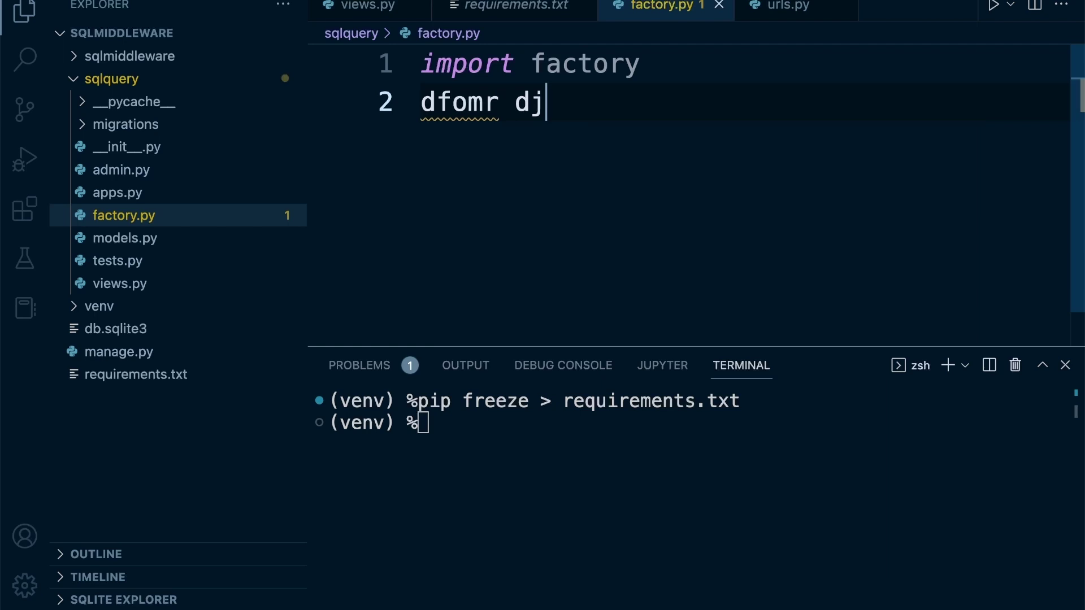
pyautogui.press('BackSpace')
pyautogui.press('BackSpace')
pyautogui.press('BackSpace')
pyautogui.press('BackSpace')
pyautogui.press('BackSpace')
pyautogui.press('BackSpace')
pyautogui.write('jango')
pyautogui.press('BackSpace')
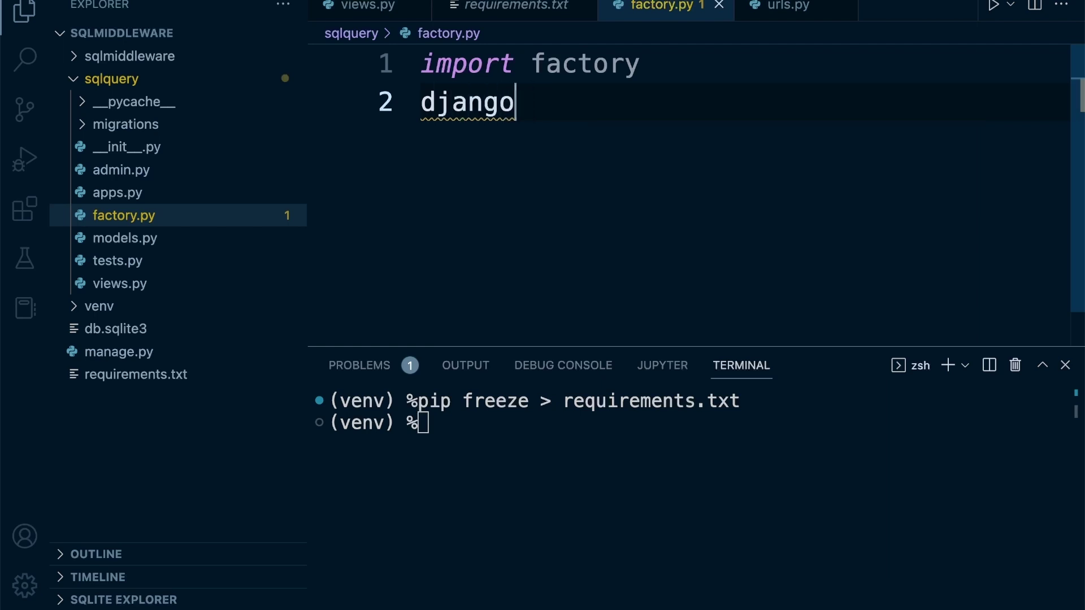
pyautogui.press('BackSpace')
pyautogui.press('BackSpace')
pyautogui.press('BackSpace')
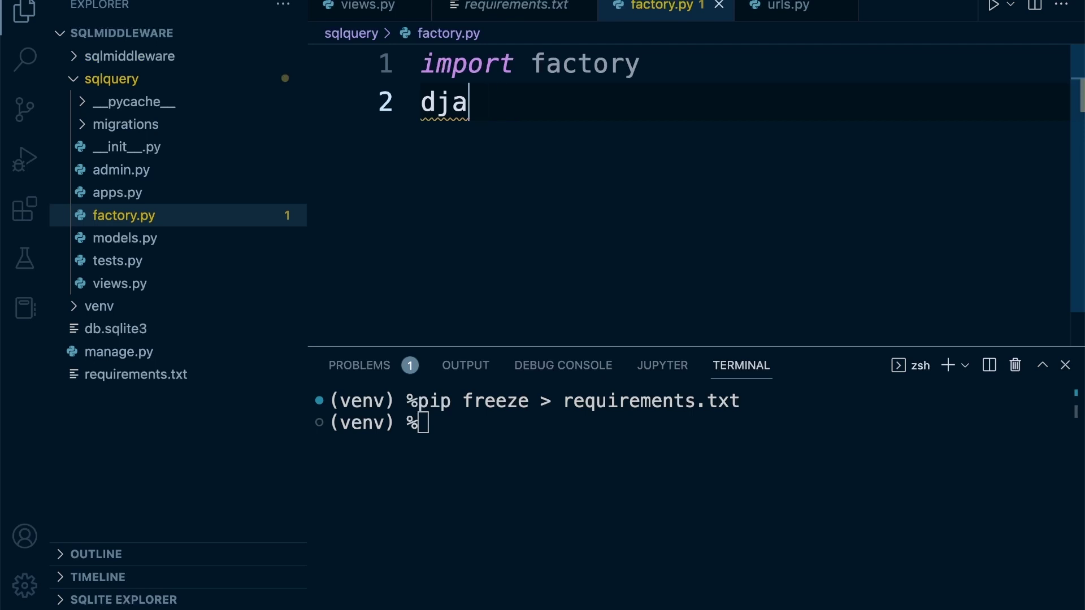
pyautogui.press('BackSpace')
pyautogui.press('BackSpace')
pyautogui.press('BackSpace')
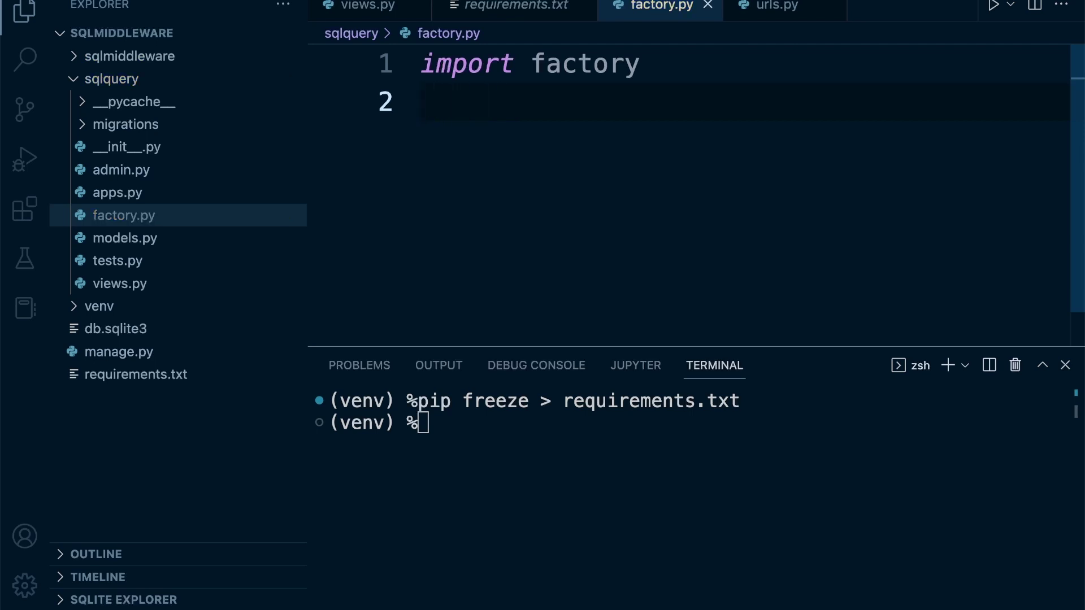
pyautogui.write('from fac')
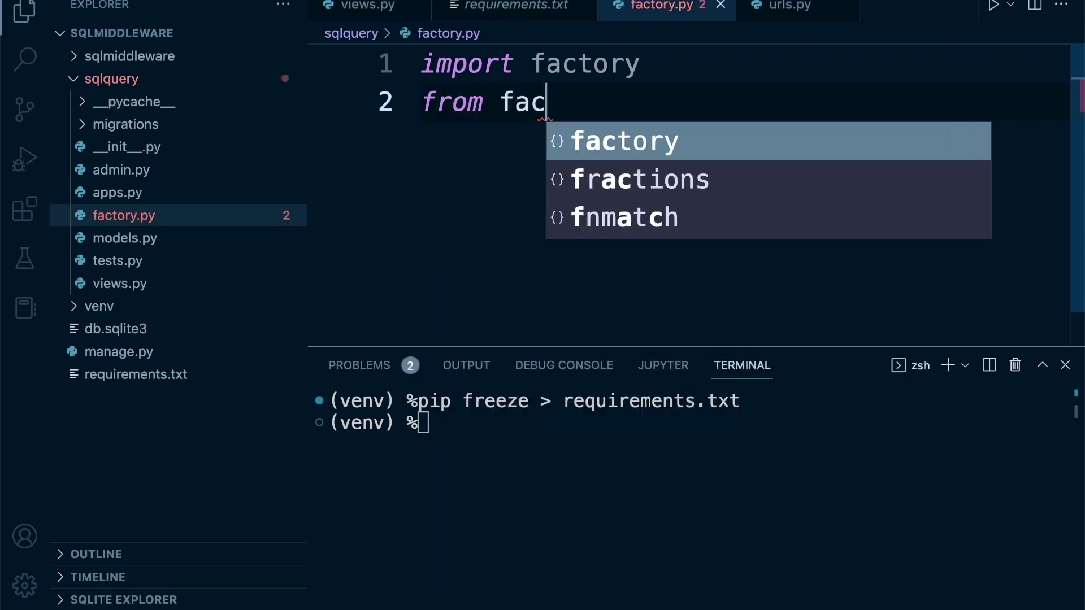
pyautogui.write('tory.f')
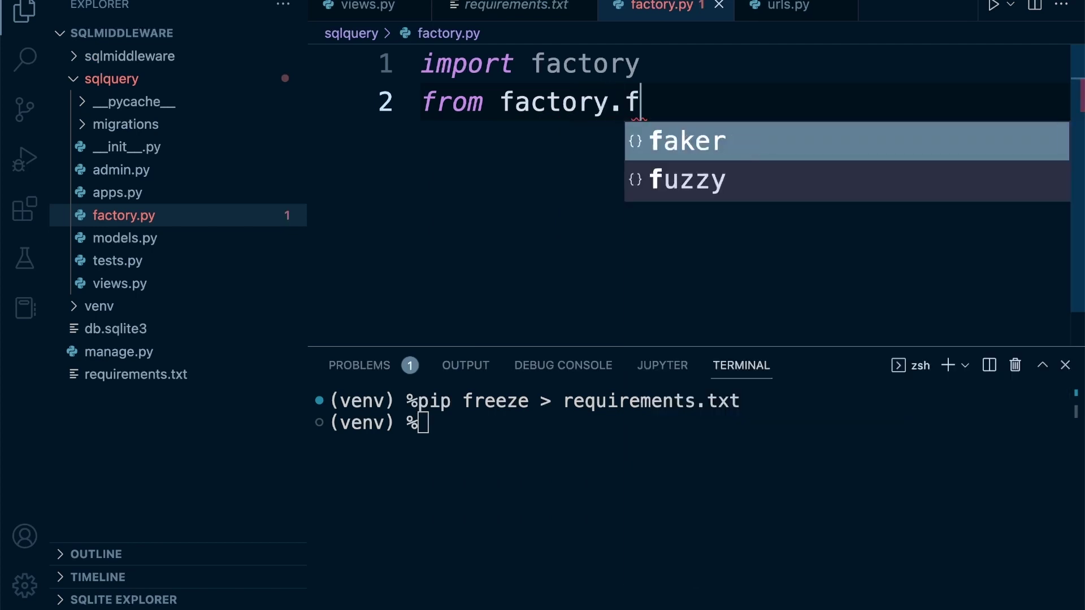
pyautogui.press('Tab')
pyautogui.write('imp')
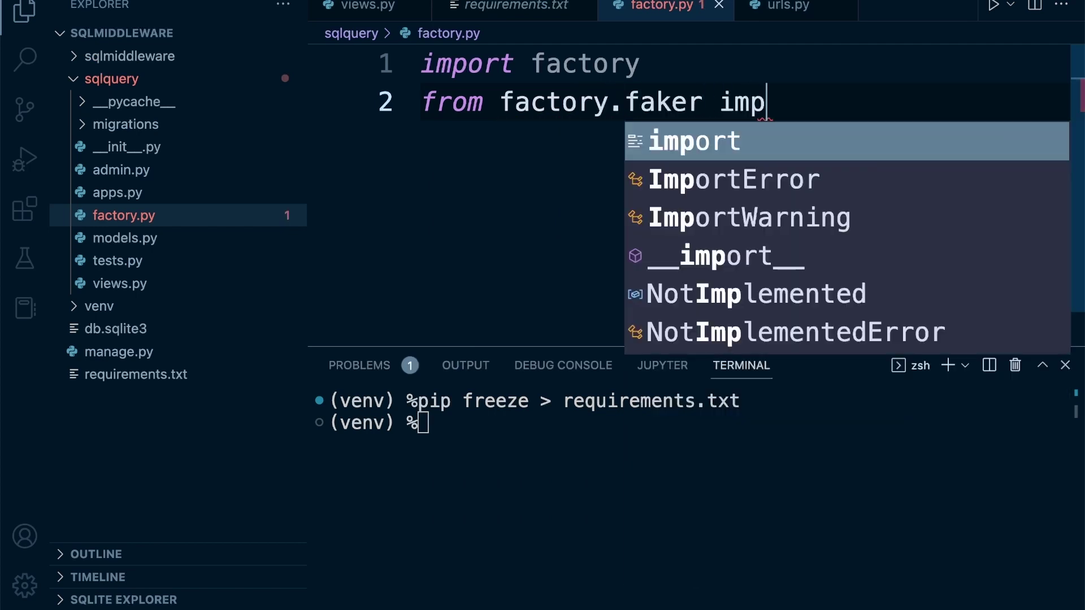
pyautogui.write('ort fake')
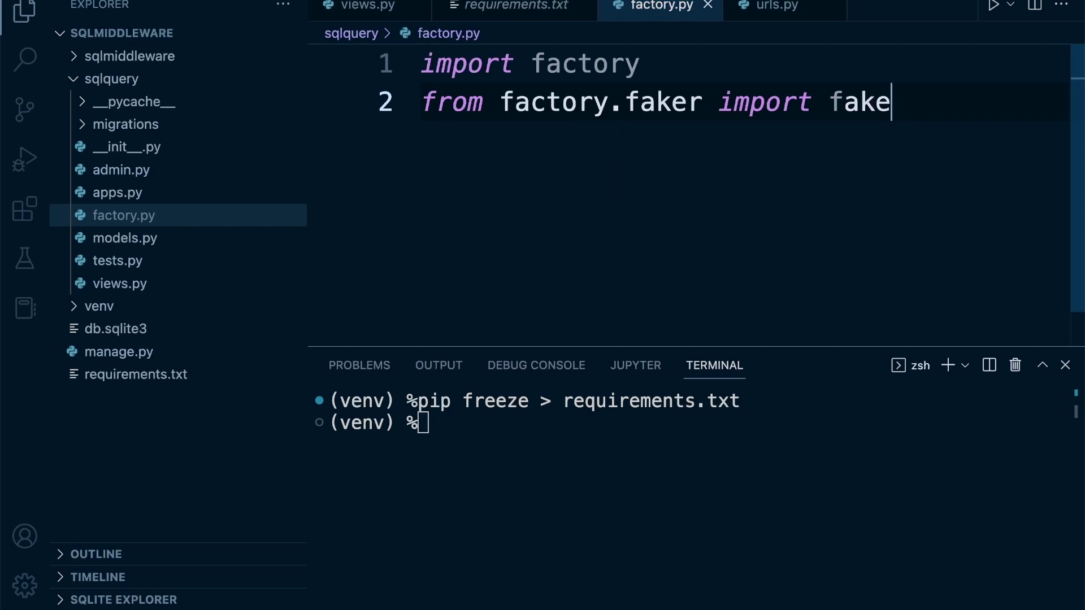
pyautogui.write('r')
pyautogui.press('BackSpace')
pyautogui.press('Return')
pyautogui.press('Return')
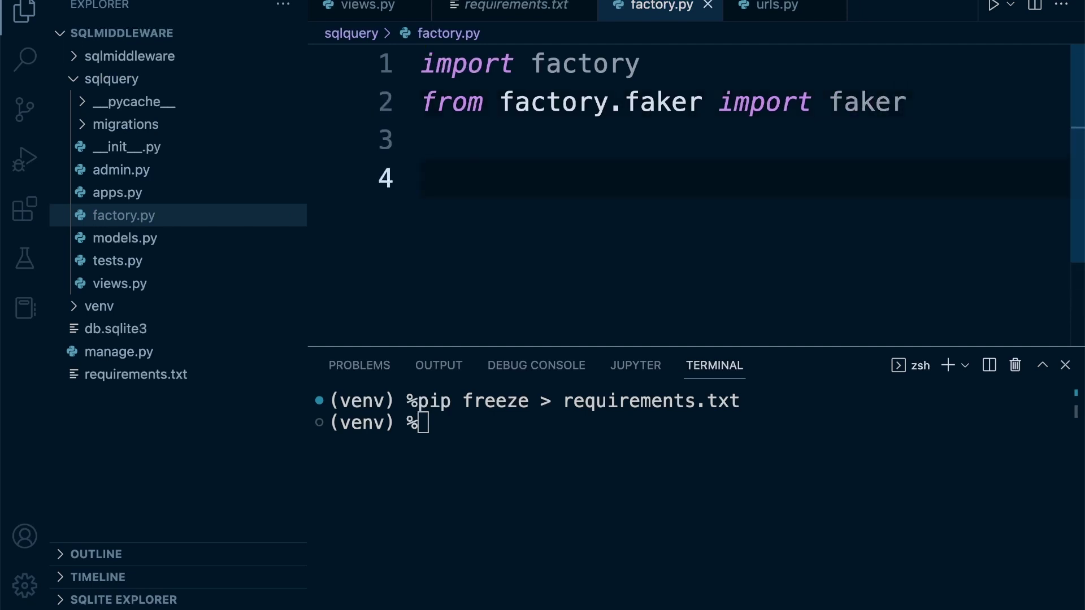
pyautogui.write('from .mo')
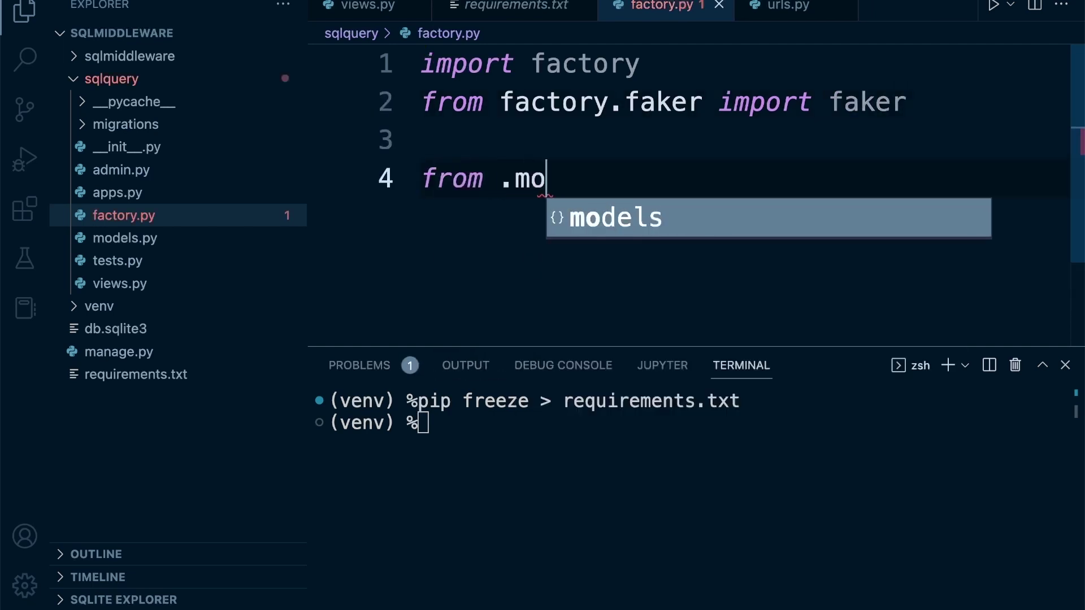
# Import Product from .models and define FAKE = faker.Faker()
pyautogui.press('BackSpace')
pyautogui.write('de')
pyautogui.press('BackSpace')
pyautogui.press('BackSpace')
pyautogui.write('odels')
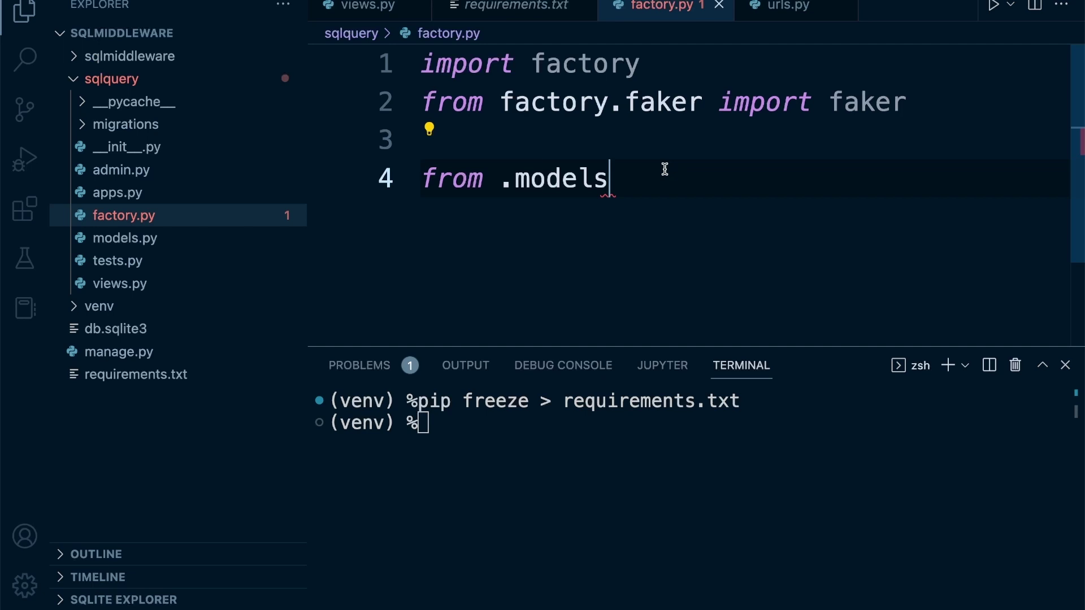
pyautogui.write(' impo')
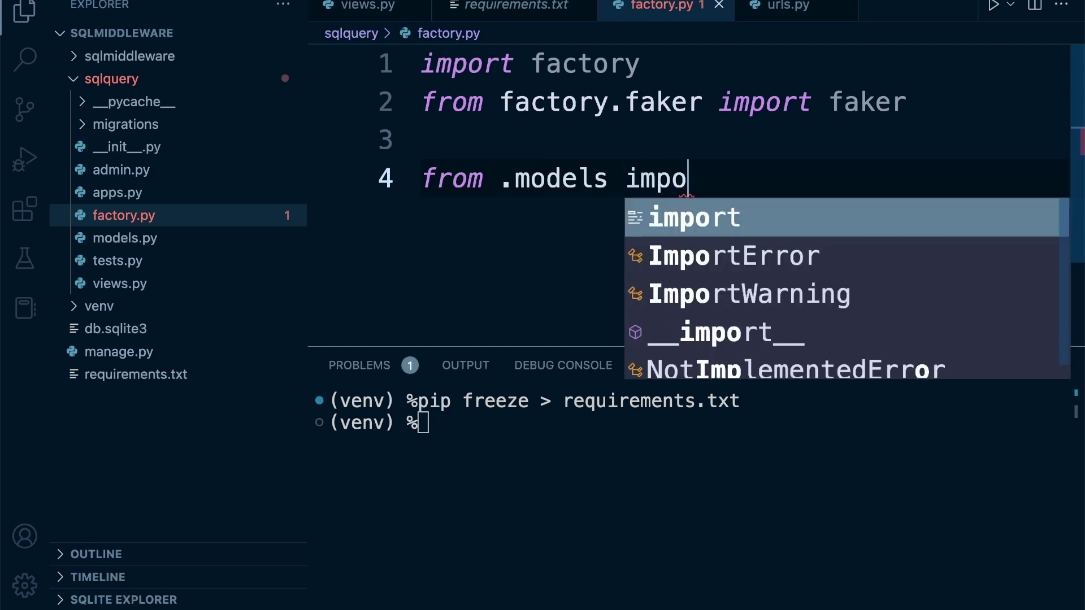
pyautogui.write('rt Pro')
pyautogui.press('Return')
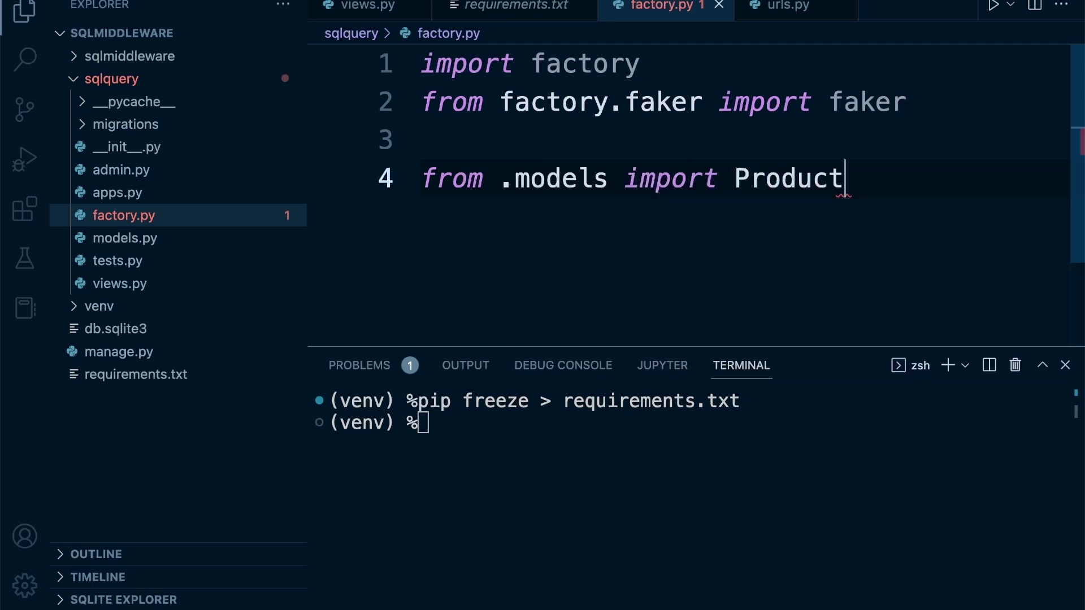
pyautogui.press('Return')
pyautogui.press('Return')
pyautogui.write('F')
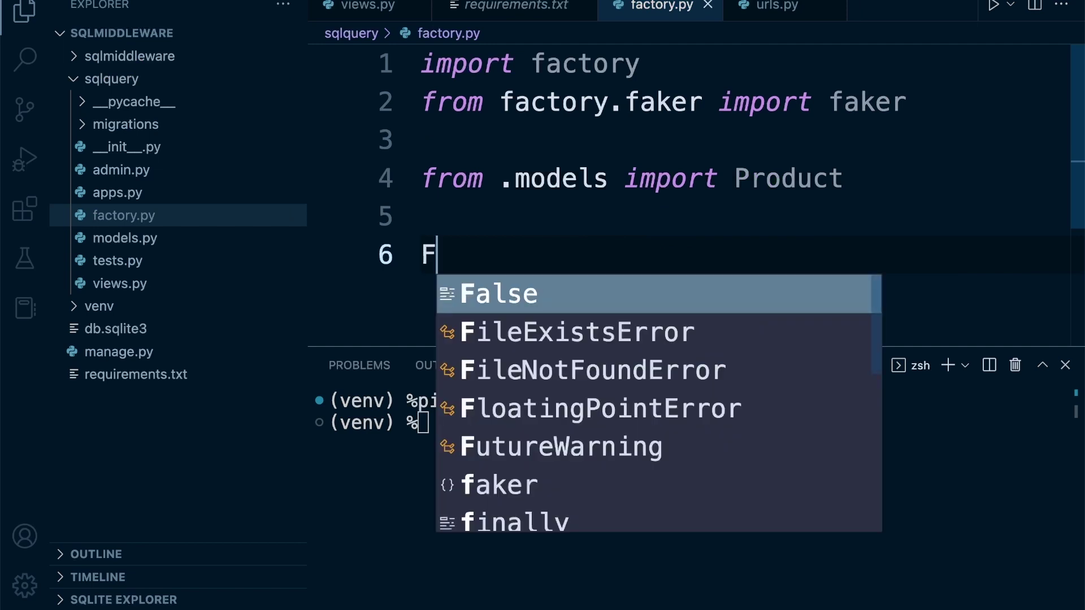
pyautogui.write('AKE')
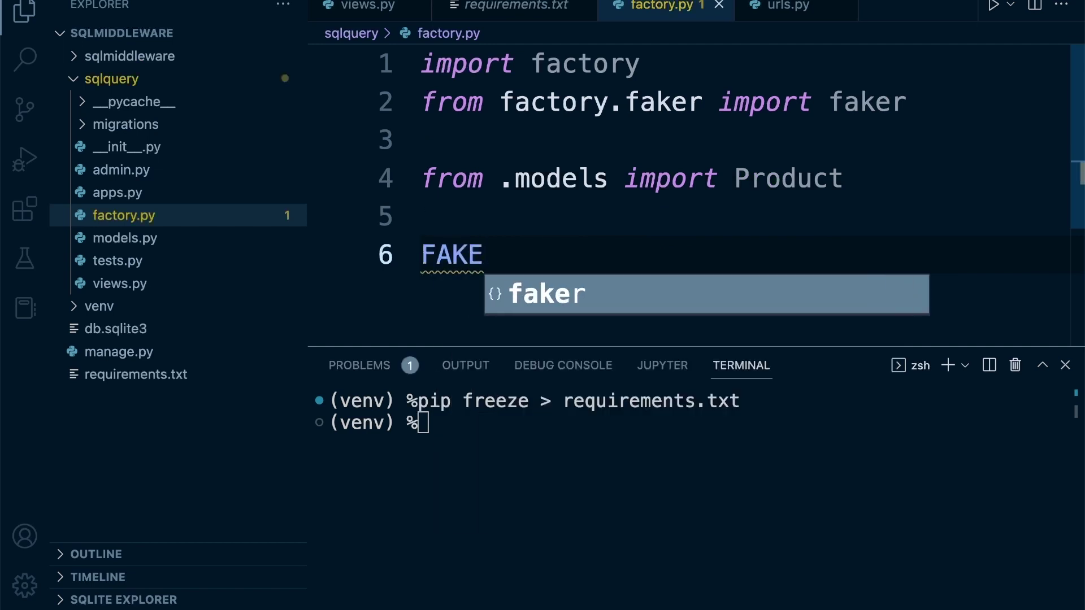
pyautogui.write(' = faker')
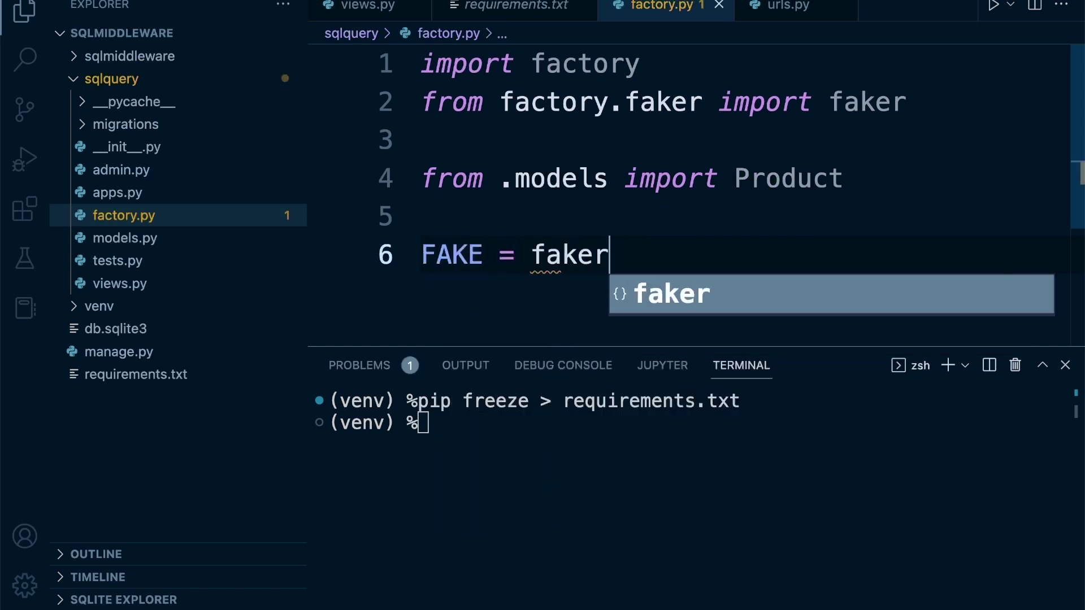
pyautogui.write('.Fak')
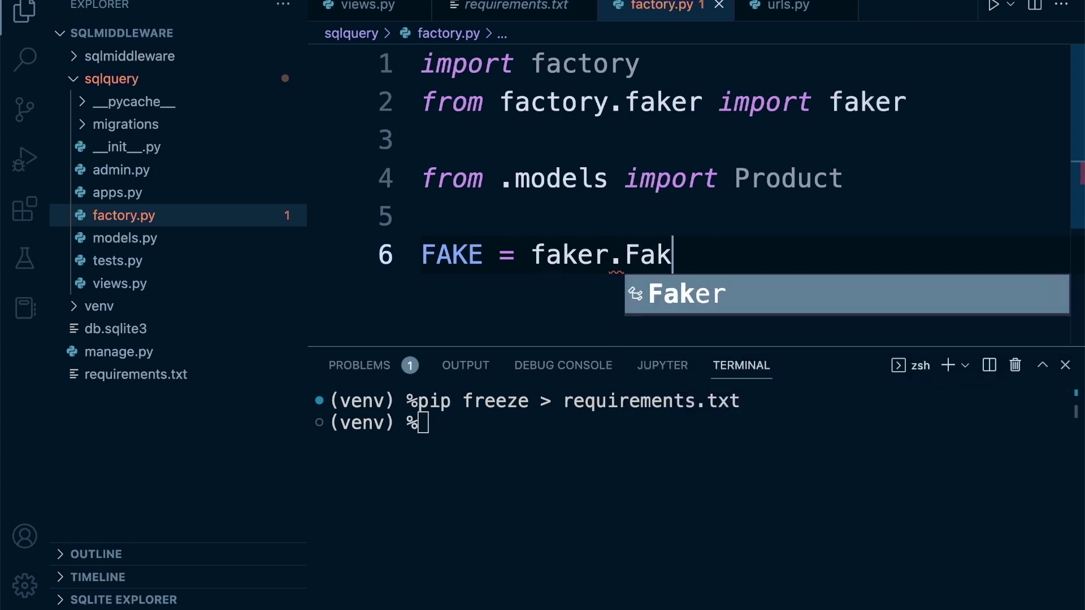
pyautogui.write('er(')
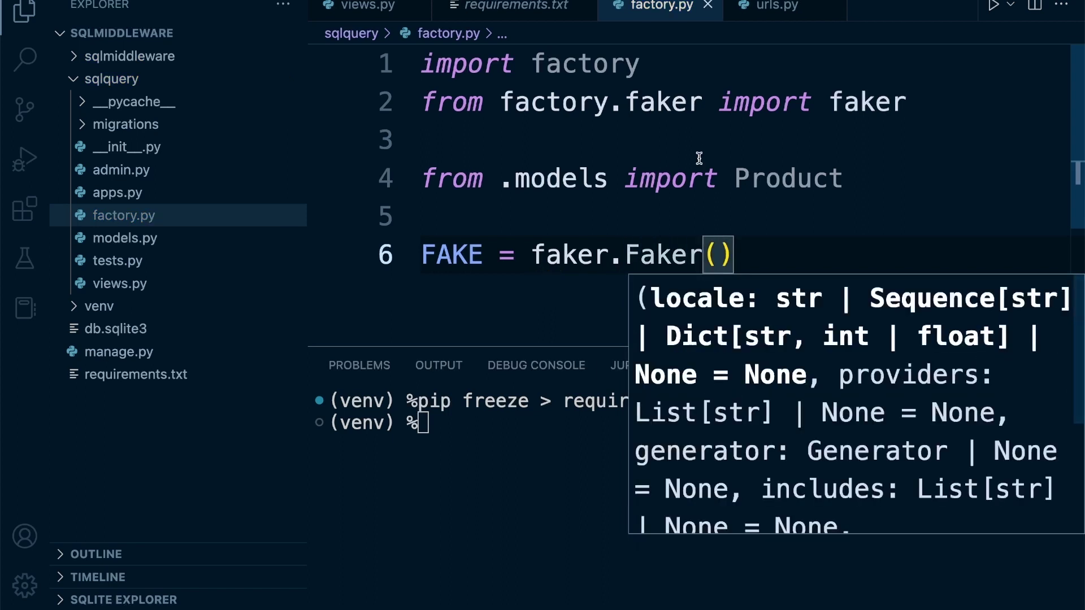
# Declare class ProductFactory extending factory.django.DjangoModelFactory
pyautogui.click(699, 161)
pyautogui.scroll(-3, 786, 221)
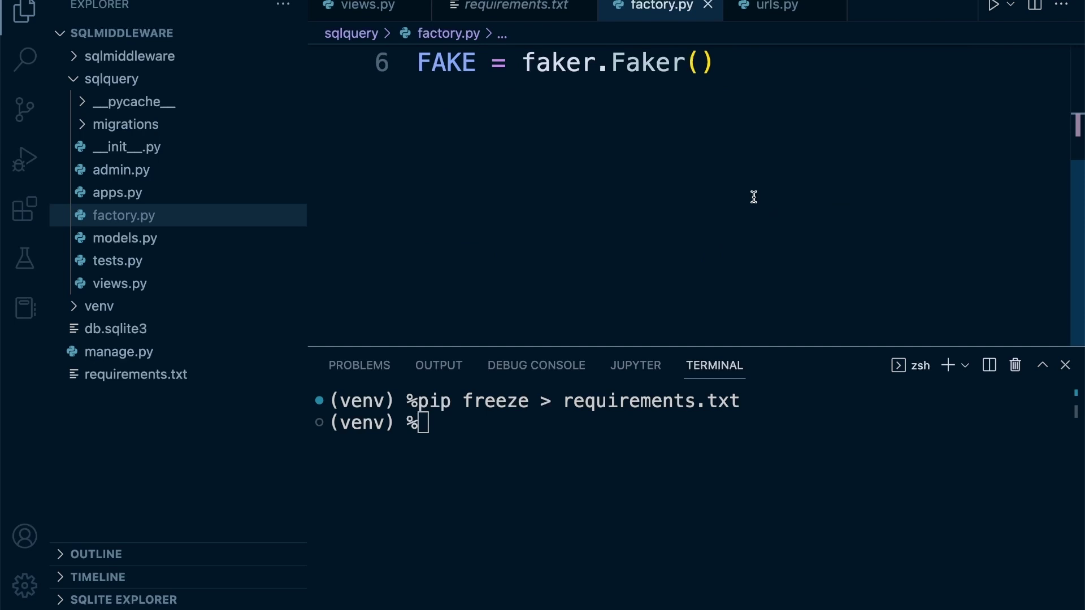
pyautogui.click(1065, 365)
pyautogui.scroll(2, 742, 307)
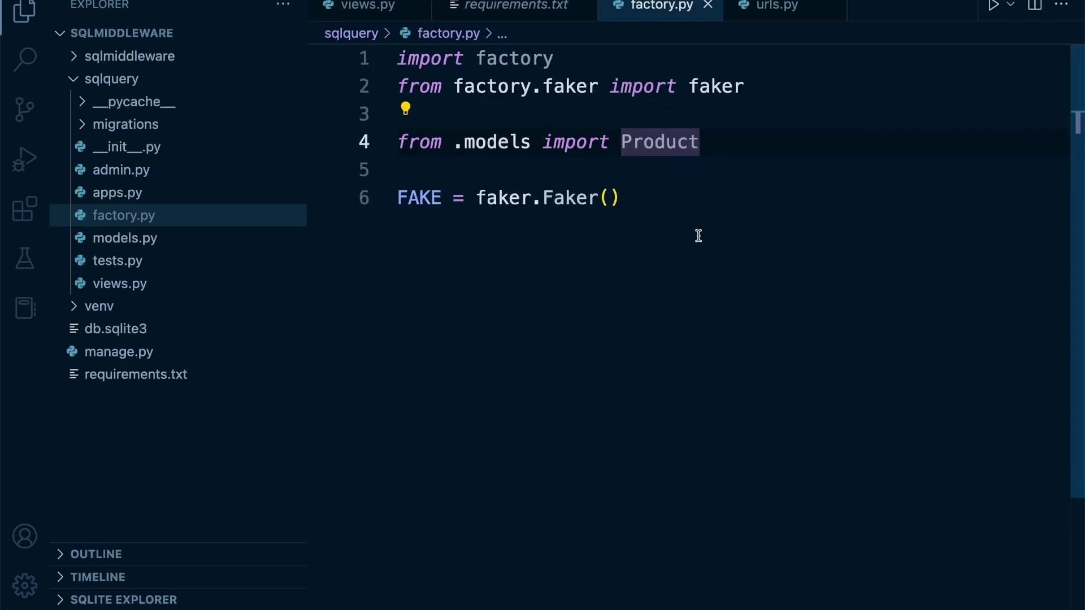
pyautogui.click(712, 198)
pyautogui.press('Return')
pyautogui.press('Return')
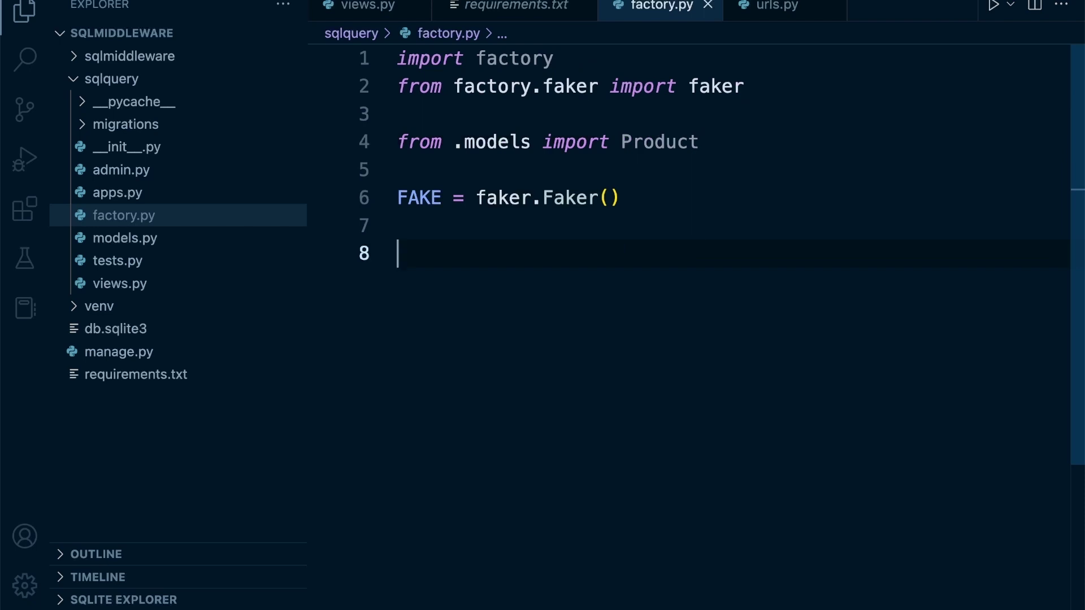
pyautogui.write('class ')
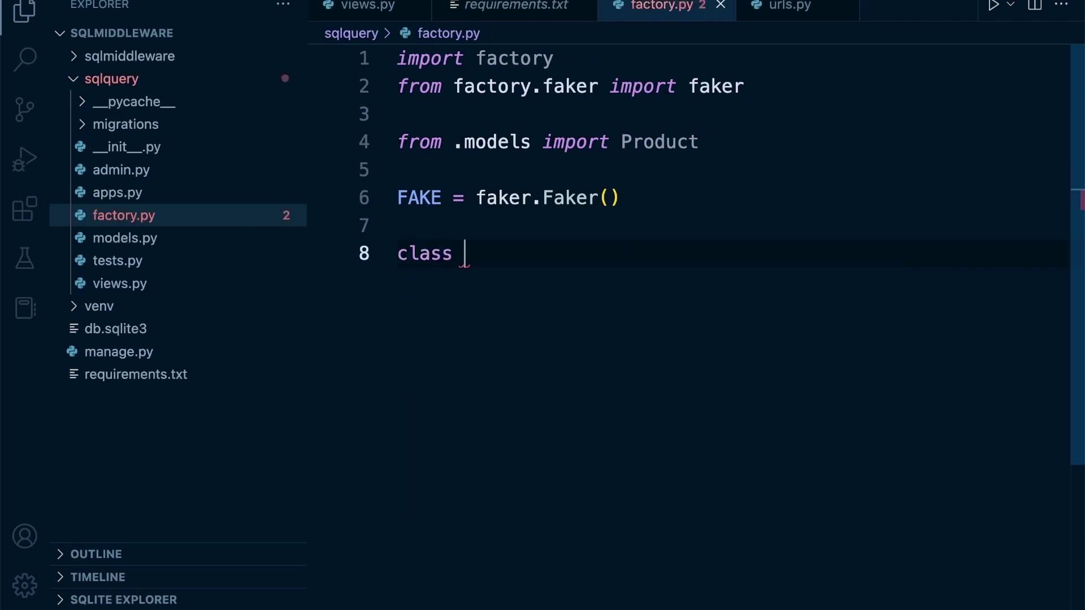
pyautogui.write('ProductF')
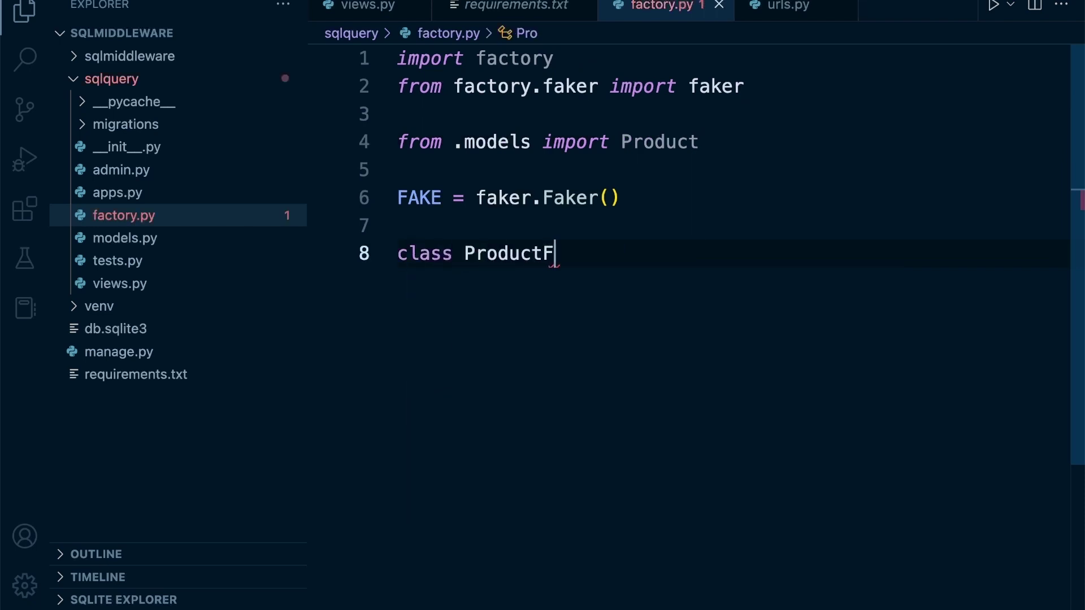
pyautogui.write('acgtory')
pyautogui.press('BackSpace')
pyautogui.press('BackSpace')
pyautogui.press('BackSpace')
pyautogui.press('BackSpace')
pyautogui.press('BackSpace')
pyautogui.write('tor')
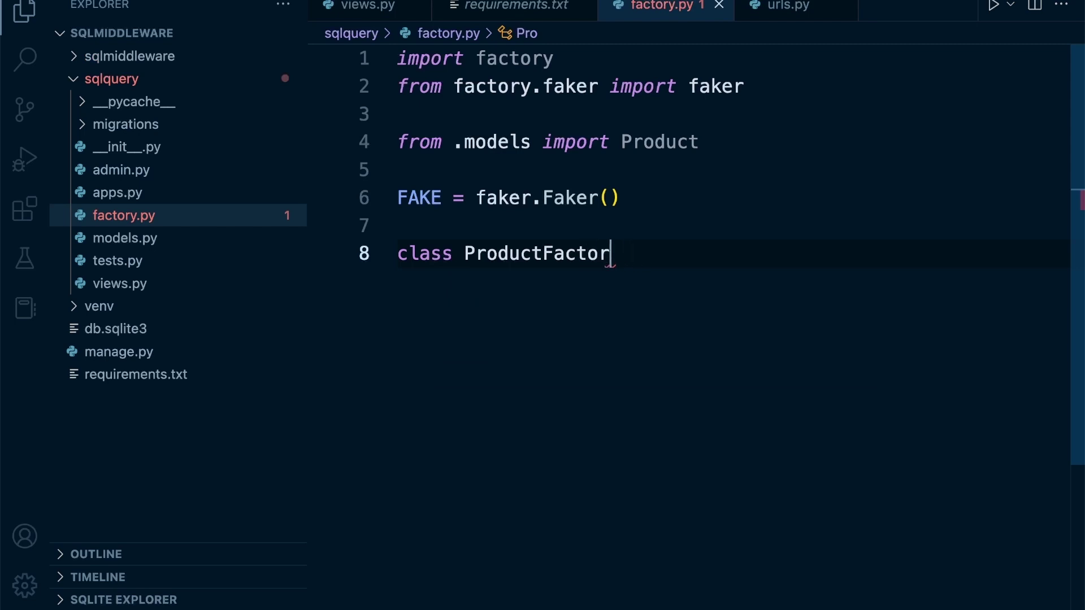
pyautogui.write('y(fac')
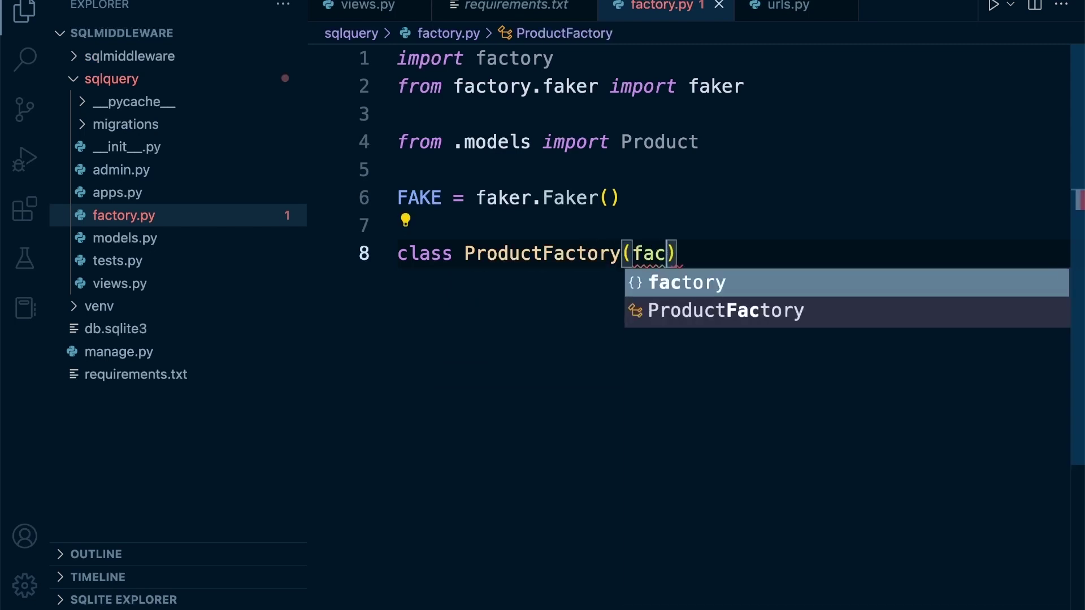
pyautogui.press('Tab')
pyautogui.write('.')
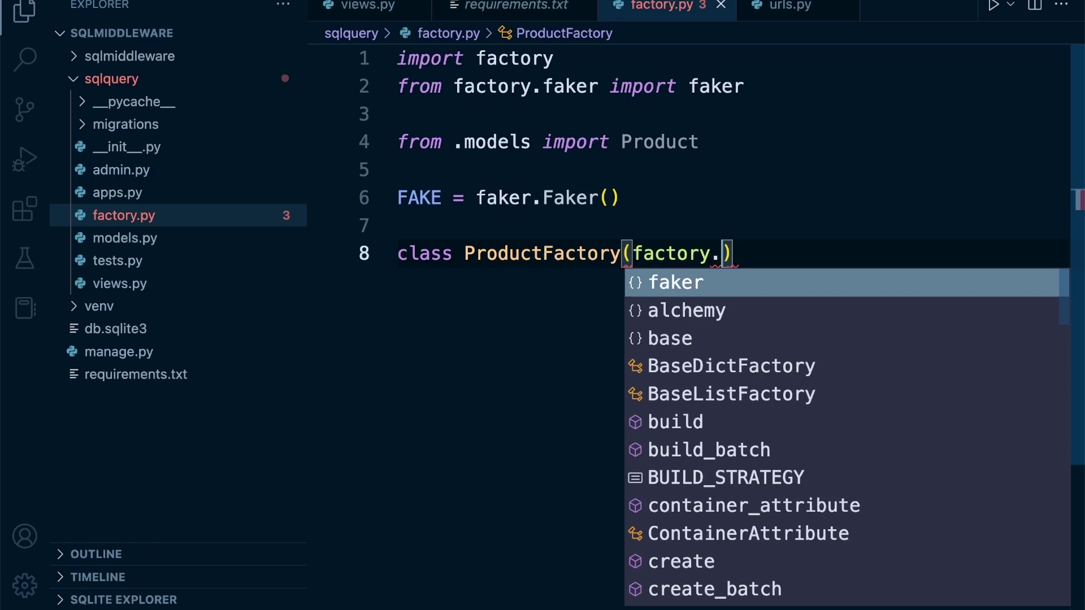
pyautogui.write('djang')
pyautogui.press('BackSpace')
pyautogui.press('BackSpace')
pyautogui.write('g')
pyautogui.press('Tab')
pyautogui.write('.')
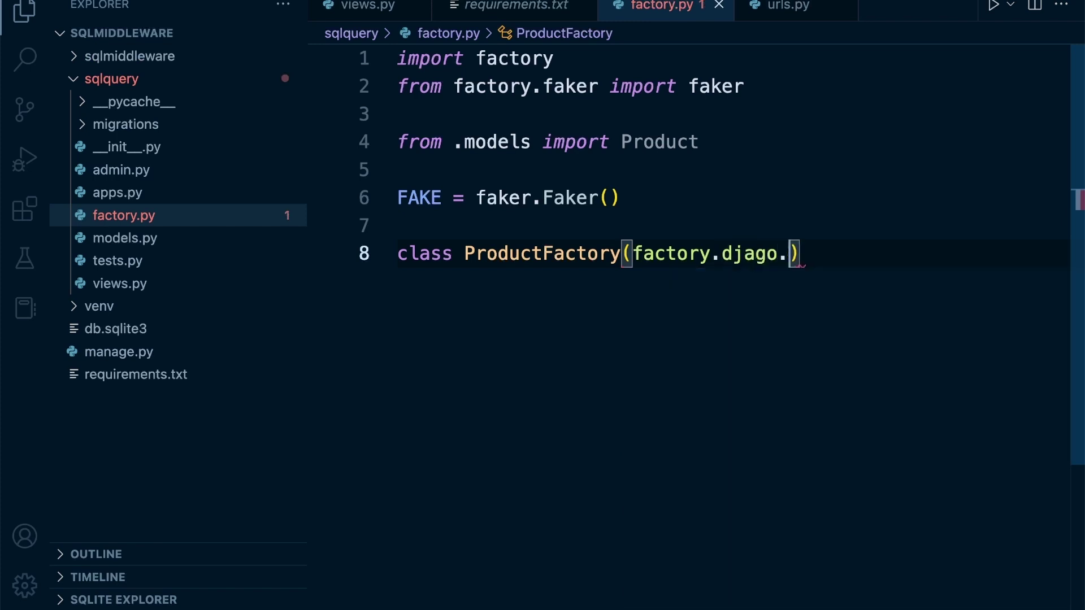
pyautogui.press('BackSpace')
pyautogui.press('BackSpace')
pyautogui.press('BackSpace')
pyautogui.write('ngo.')
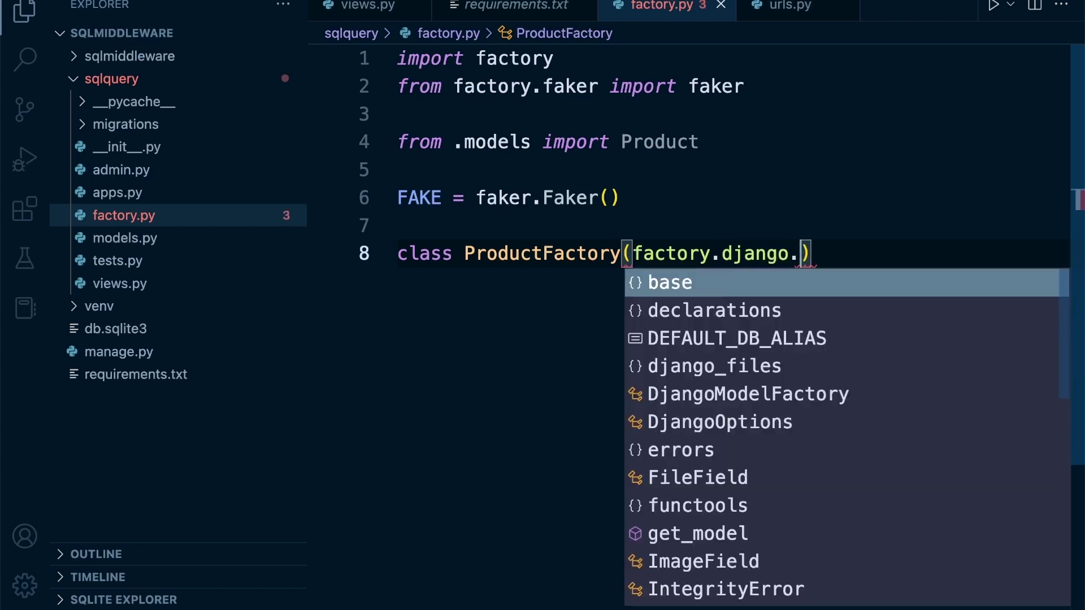
pyautogui.write('D')
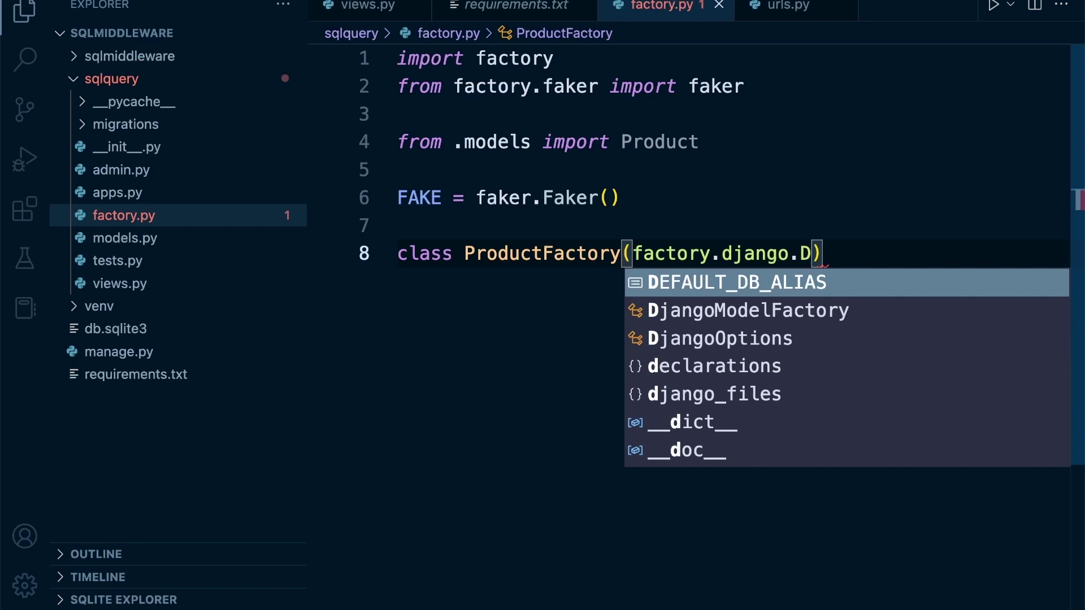
pyautogui.press('Down')
pyautogui.press('Tab')
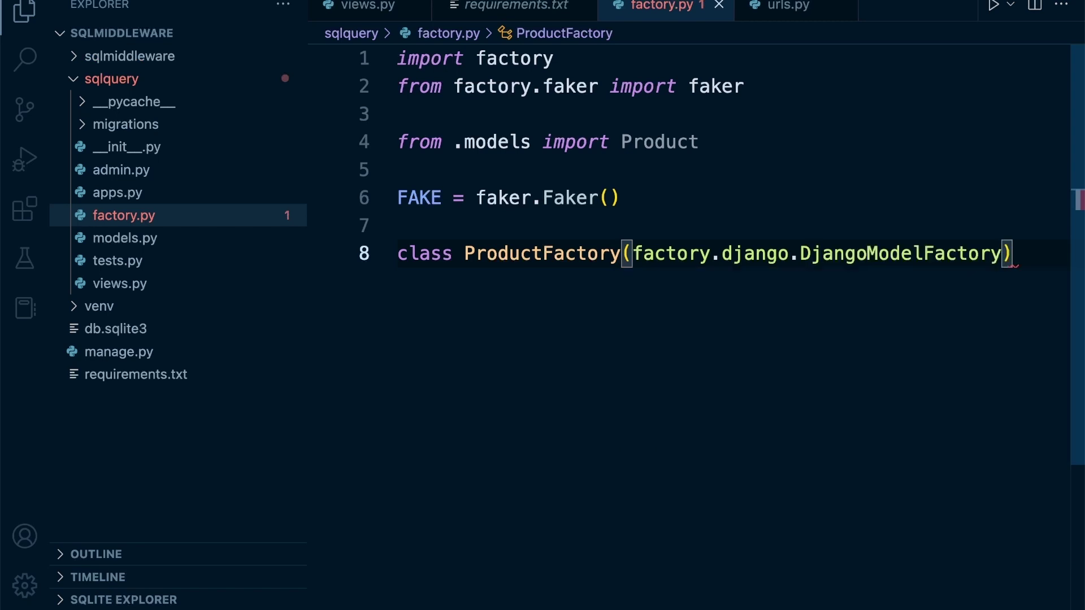
pyautogui.write(':')
# Add a Meta class inside ProductFactory with model = Product
pyautogui.press('Return')
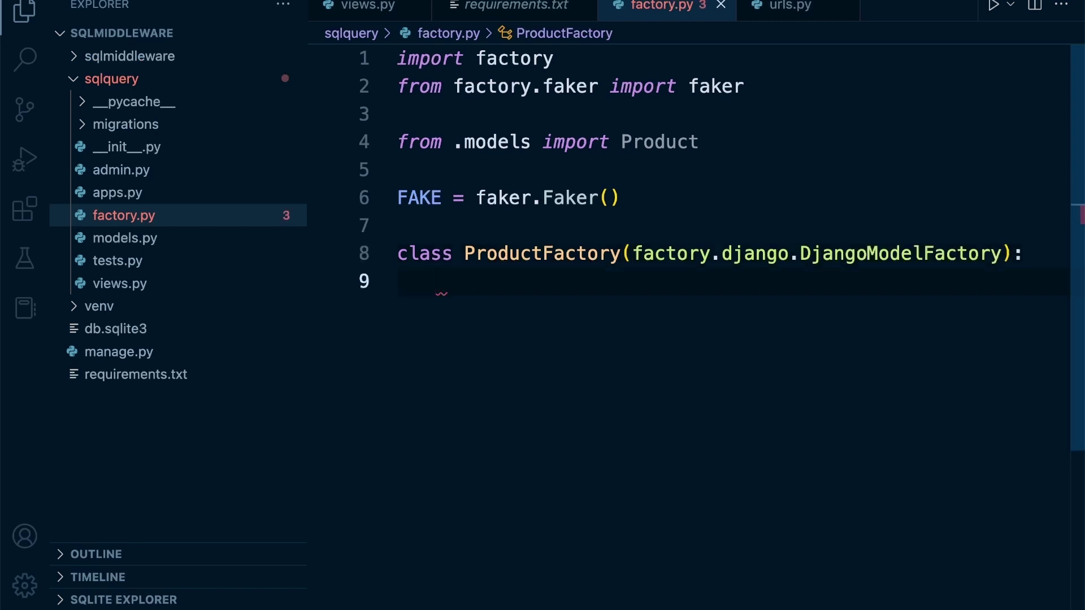
pyautogui.write('class MEt')
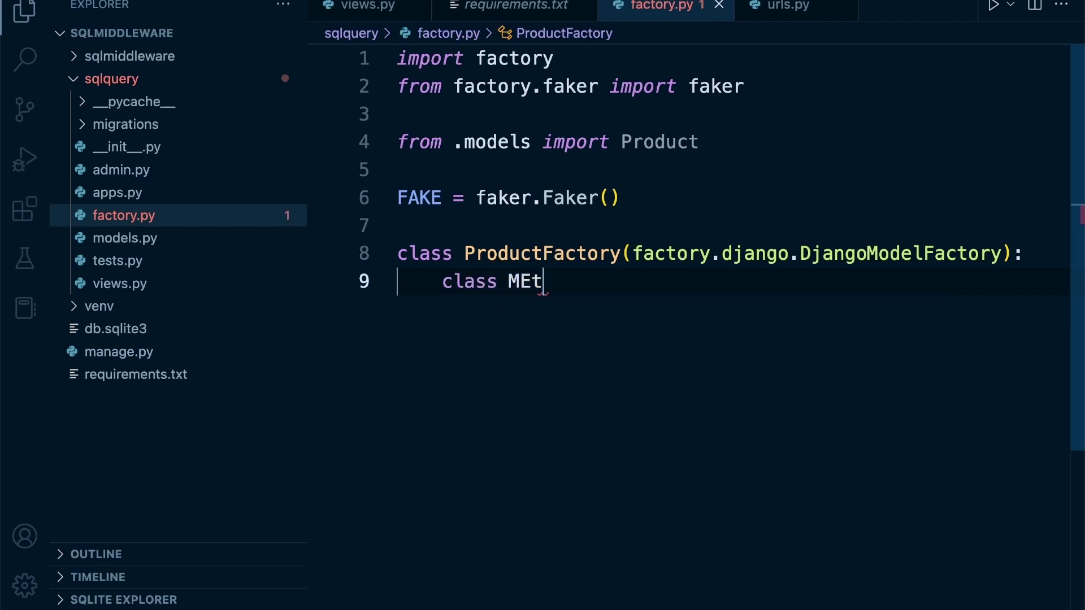
pyautogui.press('BackSpace')
pyautogui.press('BackSpace')
pyautogui.write('etaL')
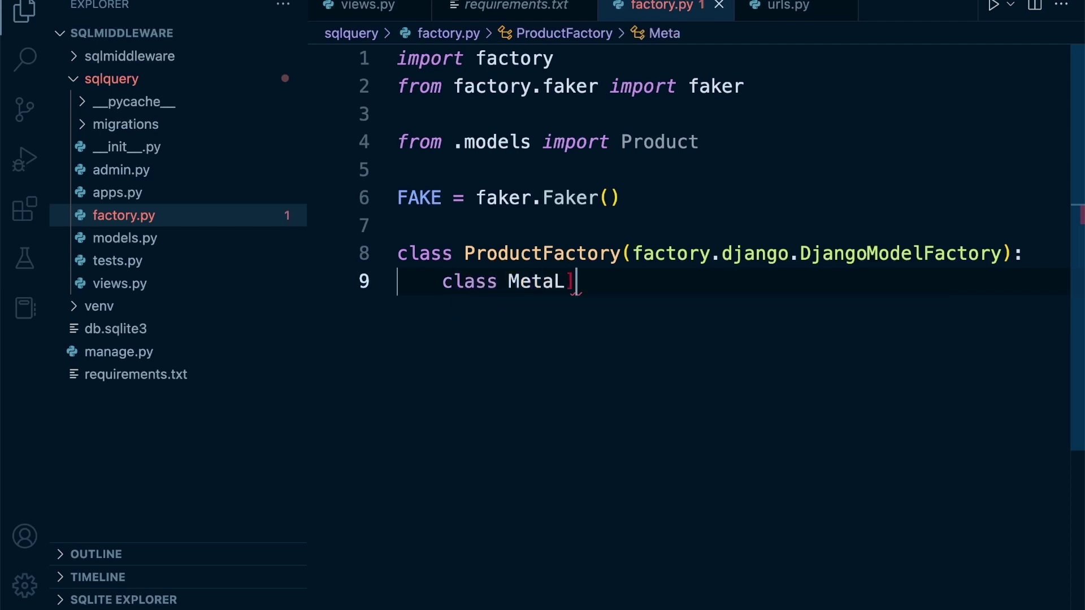
pyautogui.press('BackSpace')
pyautogui.write(':')
pyautogui.press('Return')
pyautogui.write('mod')
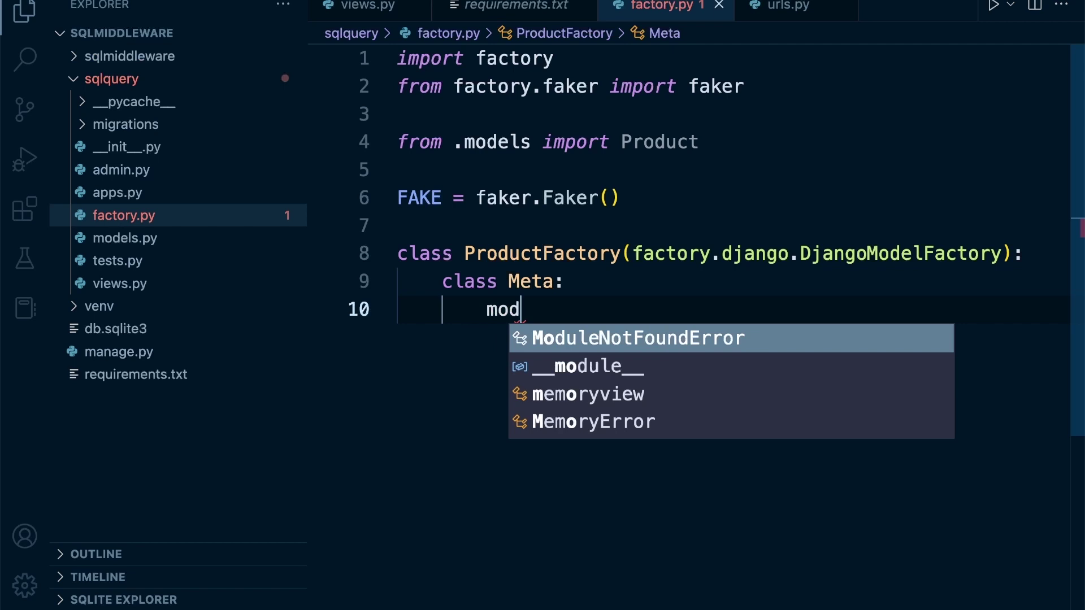
pyautogui.write('el -=')
pyautogui.press('BackSpace')
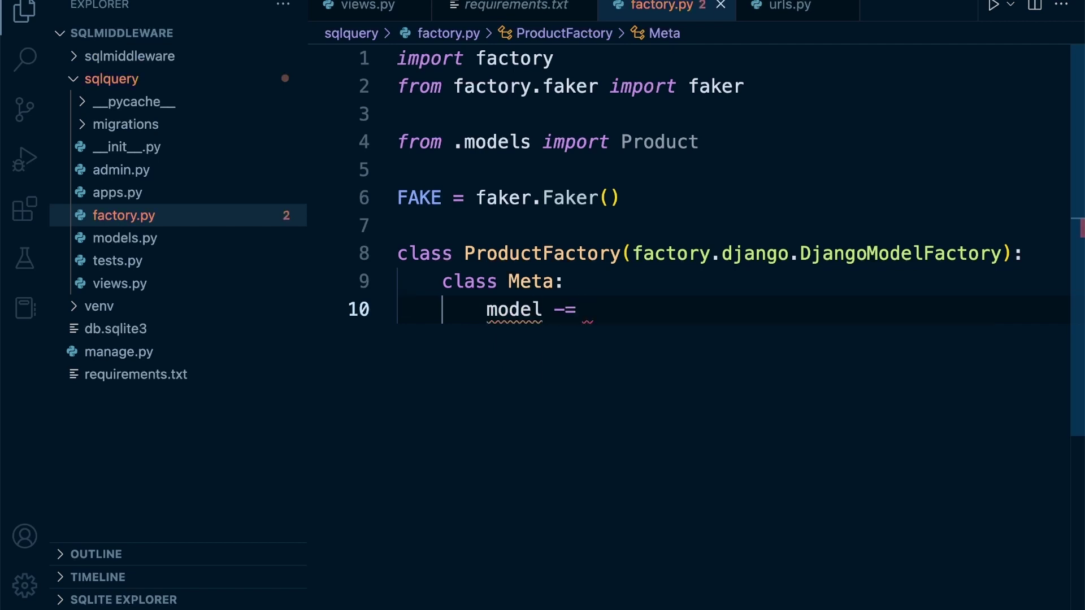
pyautogui.press('BackSpace')
pyautogui.press('BackSpace')
pyautogui.write('= Pro')
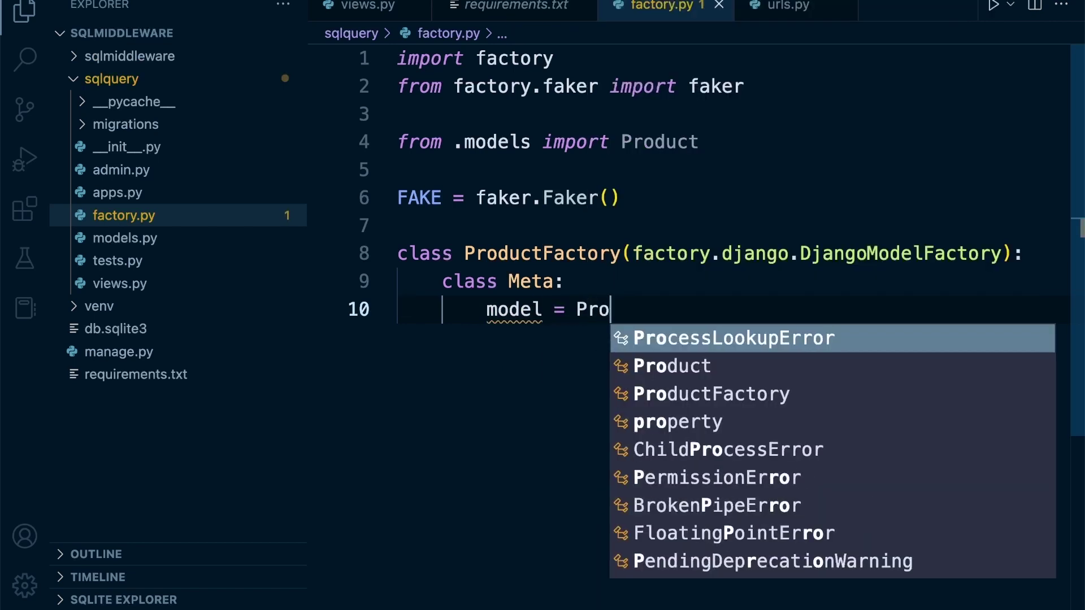
pyautogui.write('duct')
pyautogui.press('Escape')
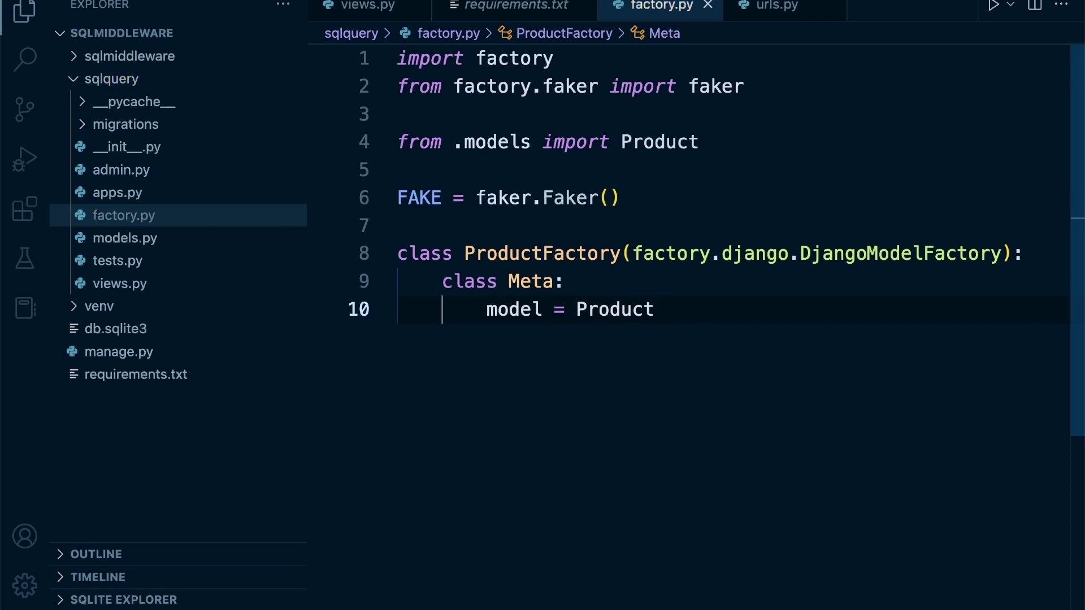
# Add the field name = factory.Faker("sentence", nb_words=12) to ProductFactory
pyautogui.press('Return')
pyautogui.press('Return')
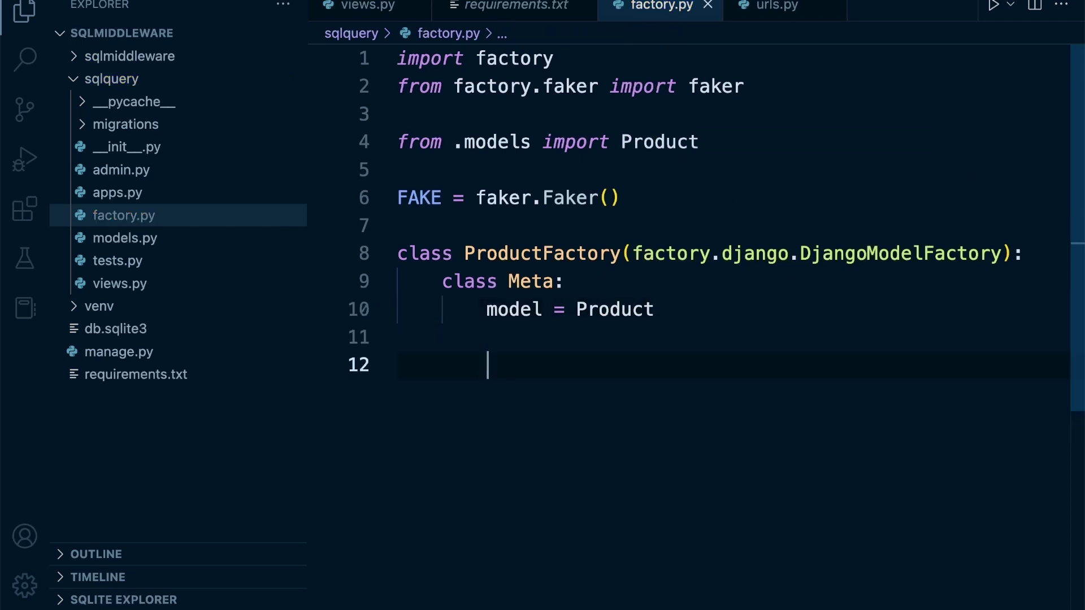
pyautogui.write('bame')
pyautogui.press('BackSpace')
pyautogui.press('BackSpace')
pyautogui.press('BackSpace')
pyautogui.write('bane')
pyautogui.press('BackSpace')
pyautogui.press('BackSpace')
pyautogui.press('BackSpace')
pyautogui.press('BackSpace')
pyautogui.press('BackSpace')
pyautogui.write('name ')
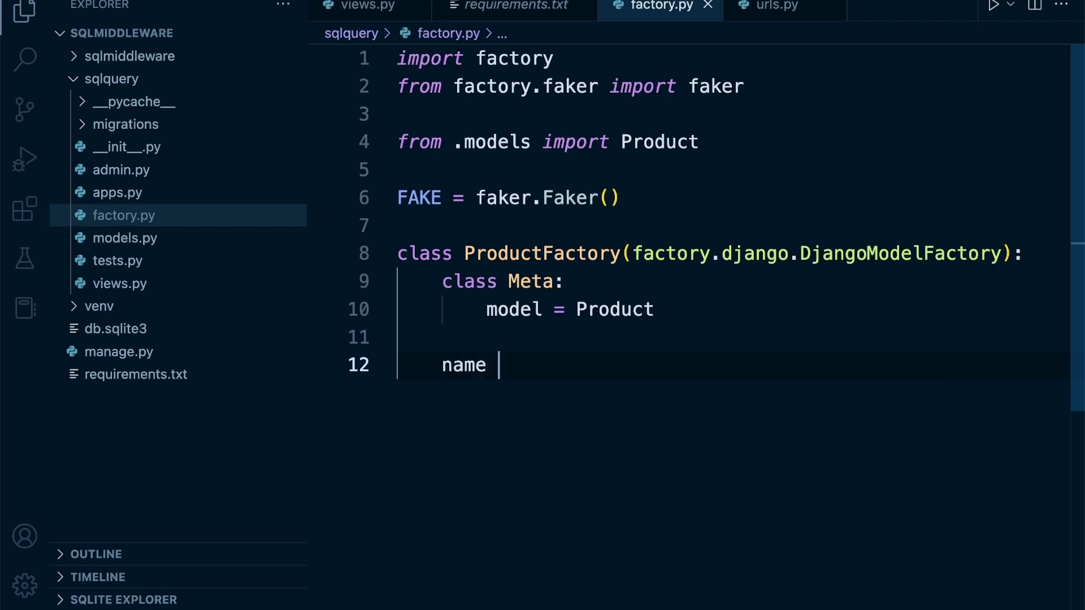
pyautogui.write('= ')
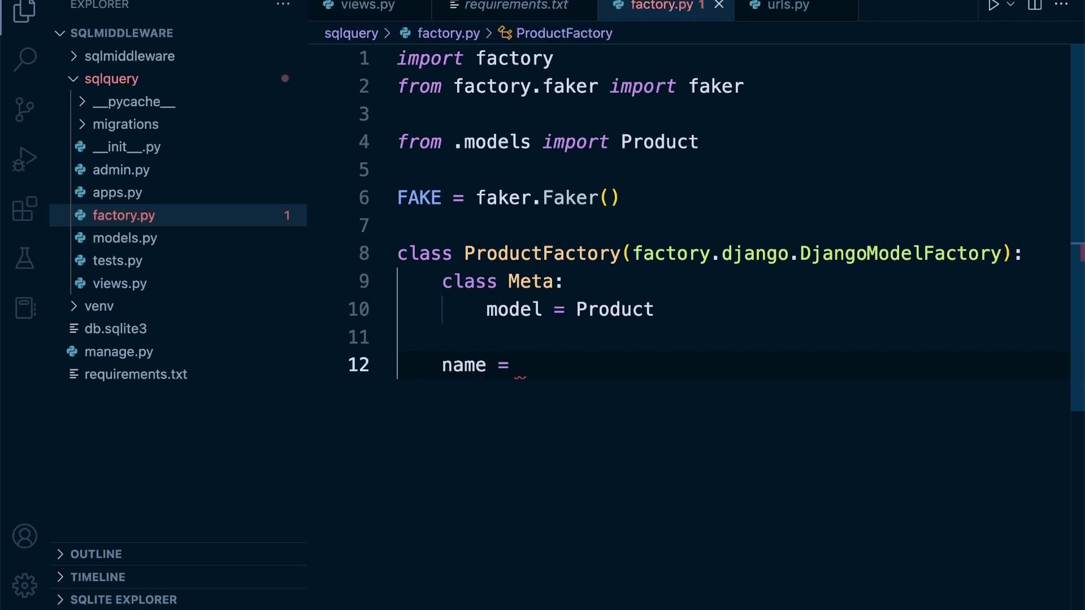
pyautogui.write('fac')
pyautogui.press('Tab')
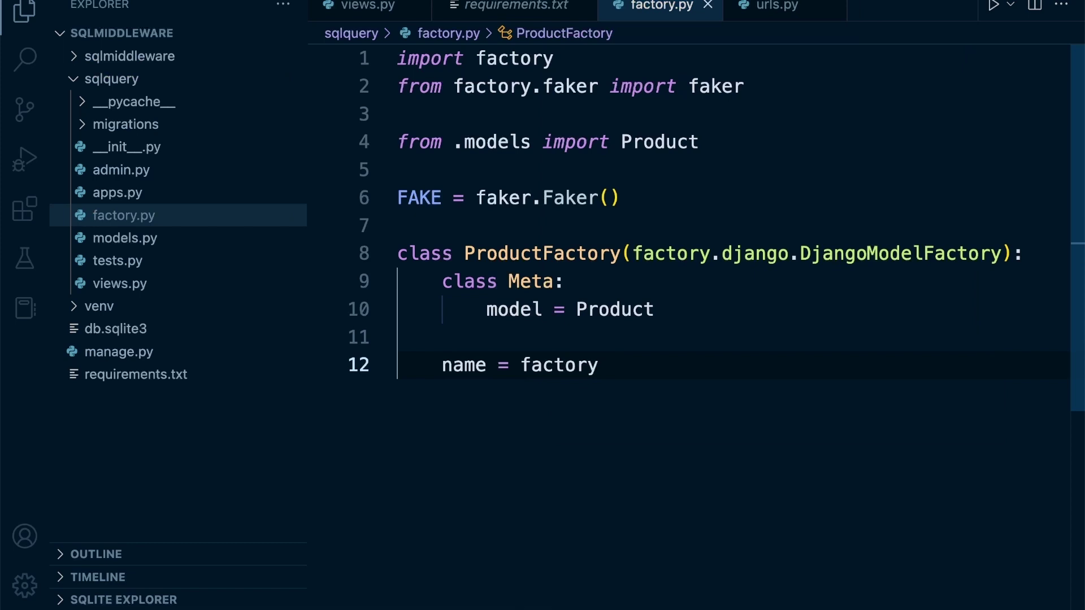
pyautogui.write('.')
pyautogui.write('F')
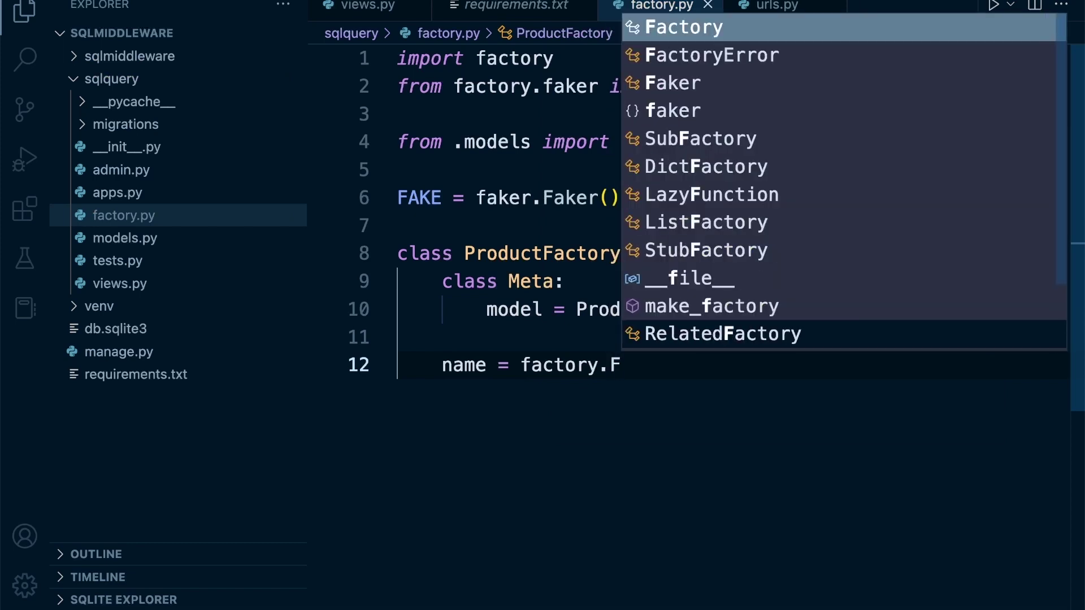
pyautogui.write('aker')
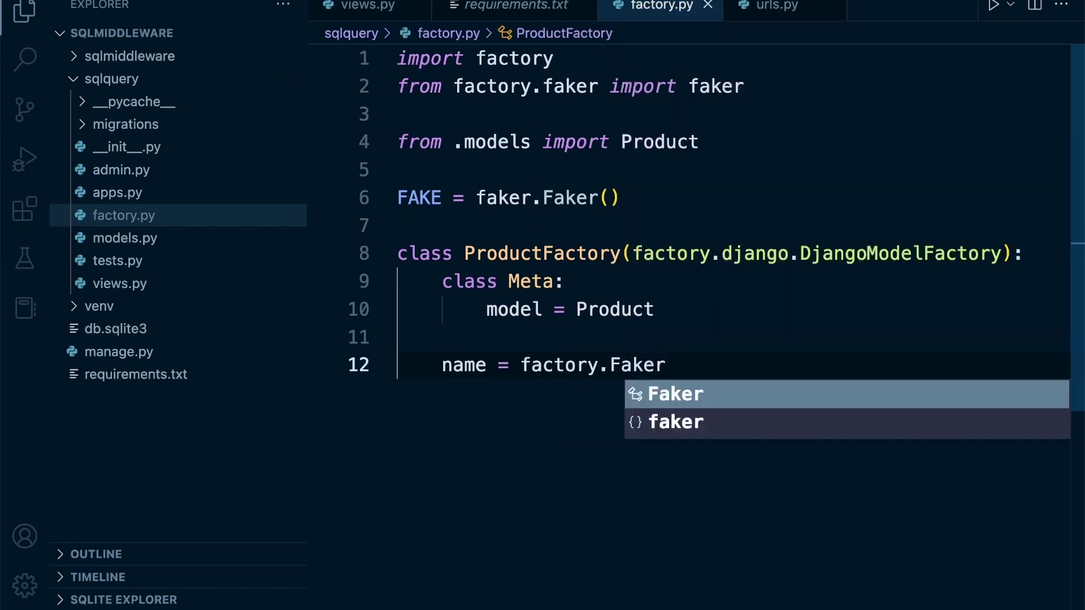
pyautogui.write('*(')
pyautogui.press('BackSpace')
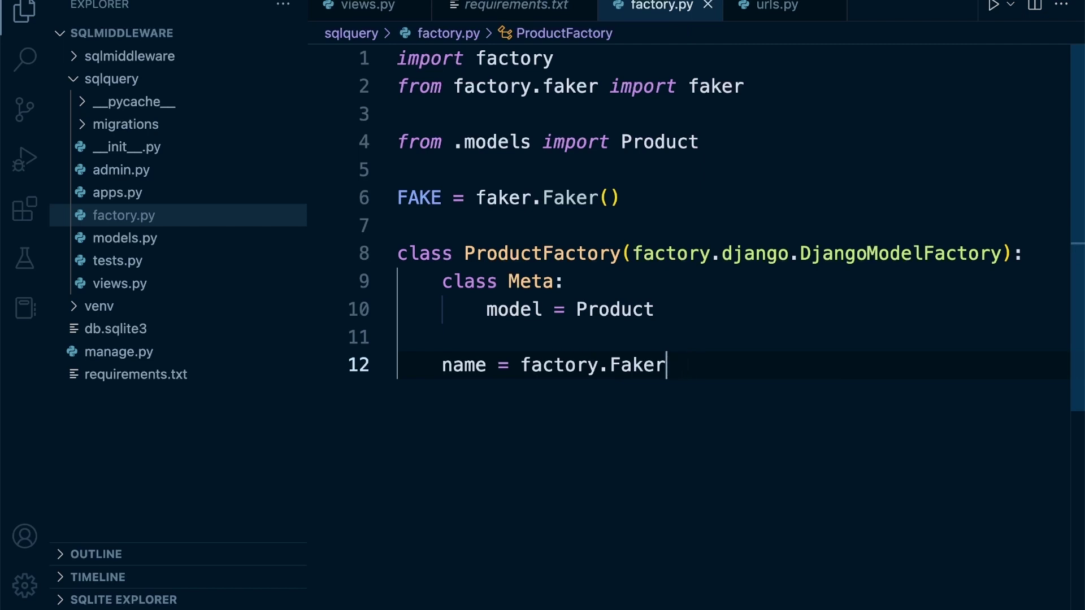
pyautogui.write('(se')
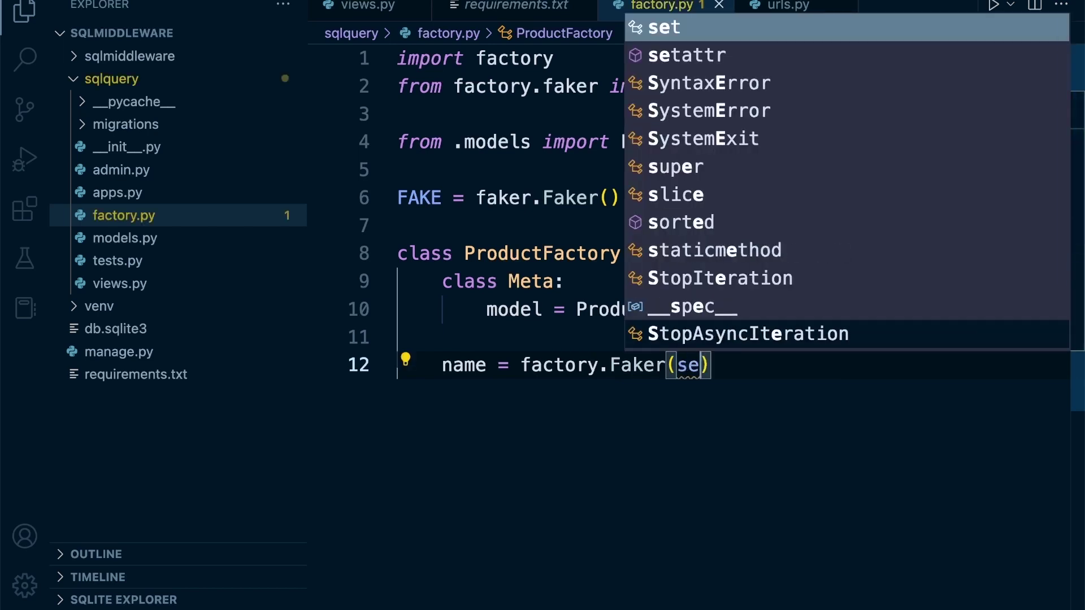
pyautogui.write('nte')
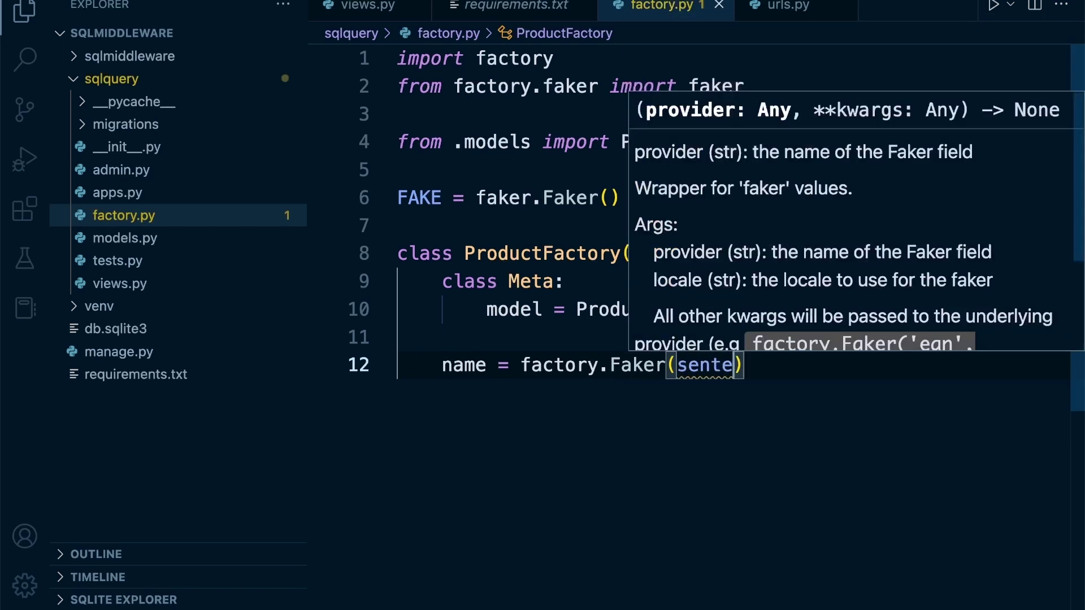
pyautogui.write('nce')
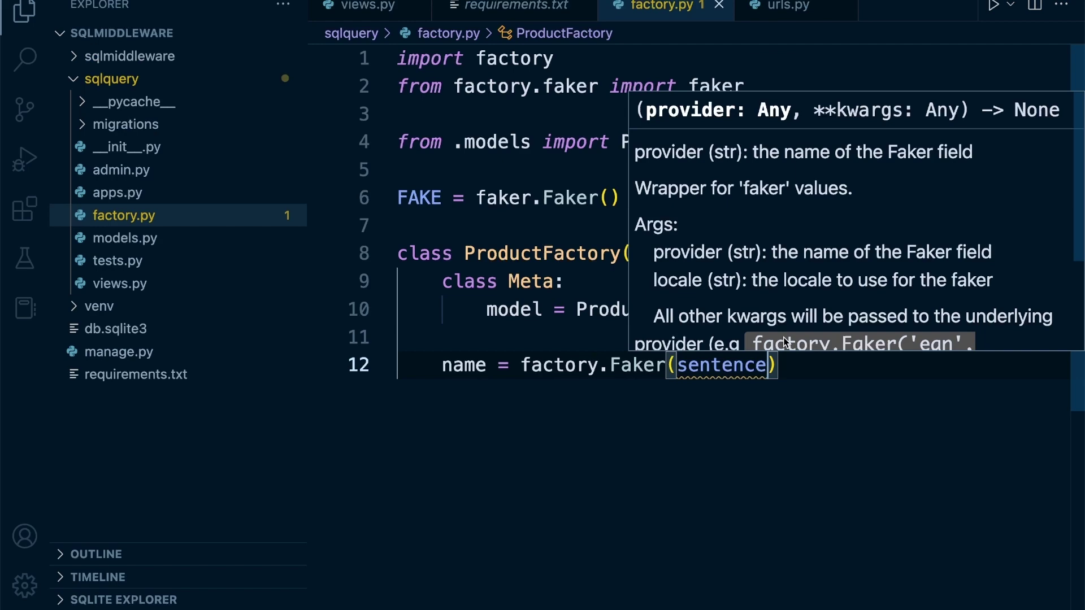
pyautogui.moveTo(676, 365); pyautogui.dragTo(767, 370)
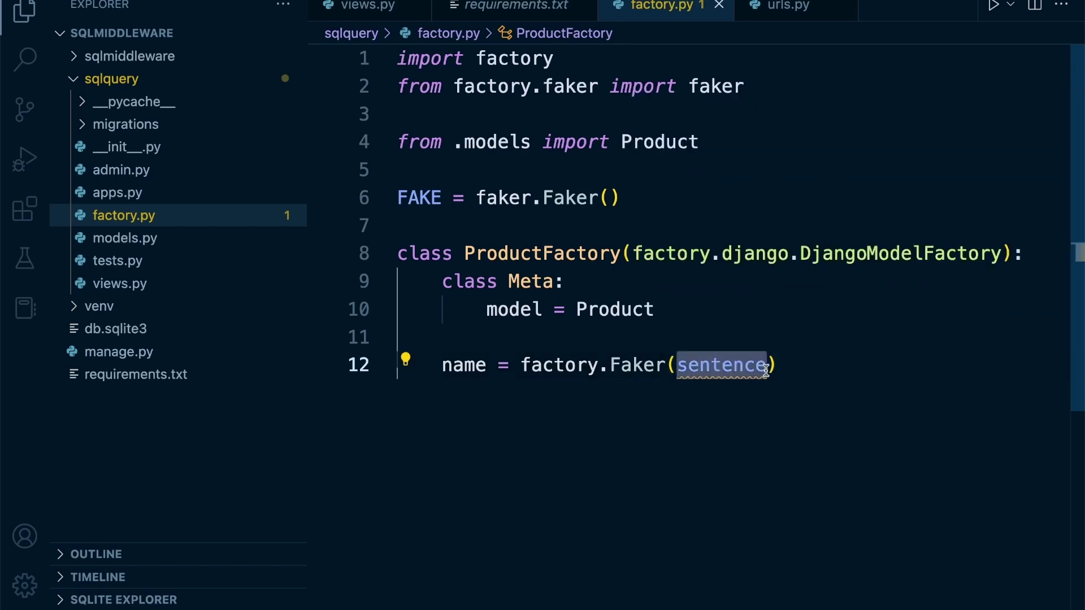
pyautogui.write('"')
pyautogui.press('Right')
pyautogui.press('Right')
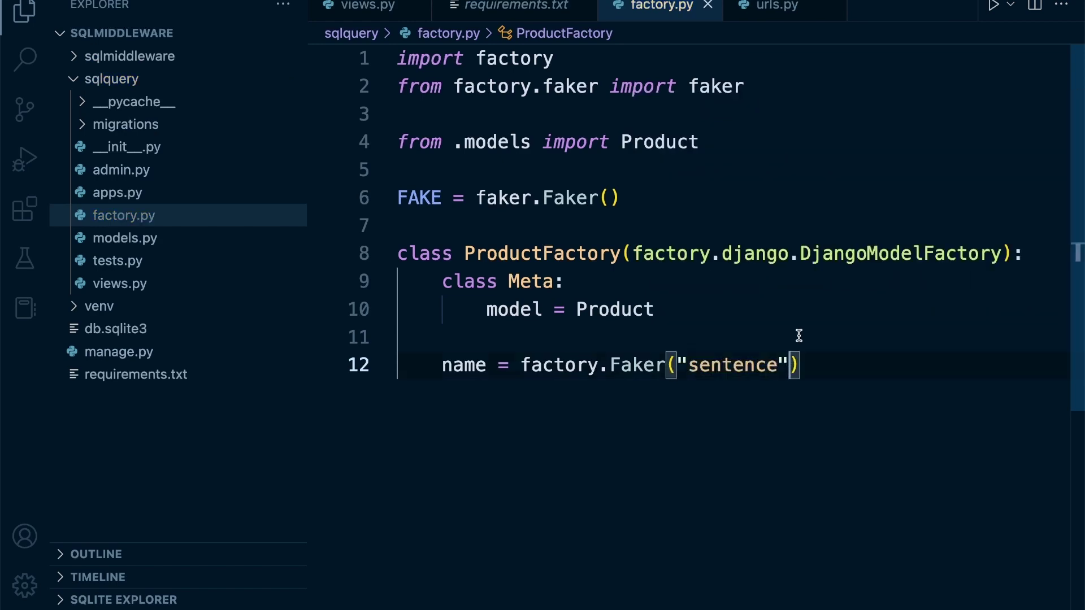
pyautogui.write(', nb')
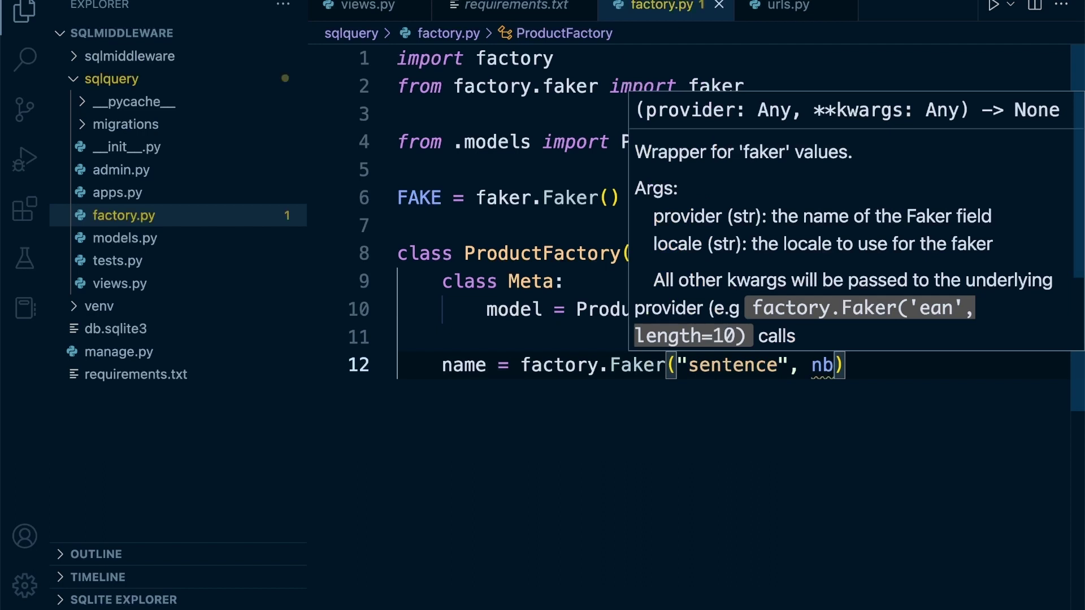
pyautogui.write('_word')
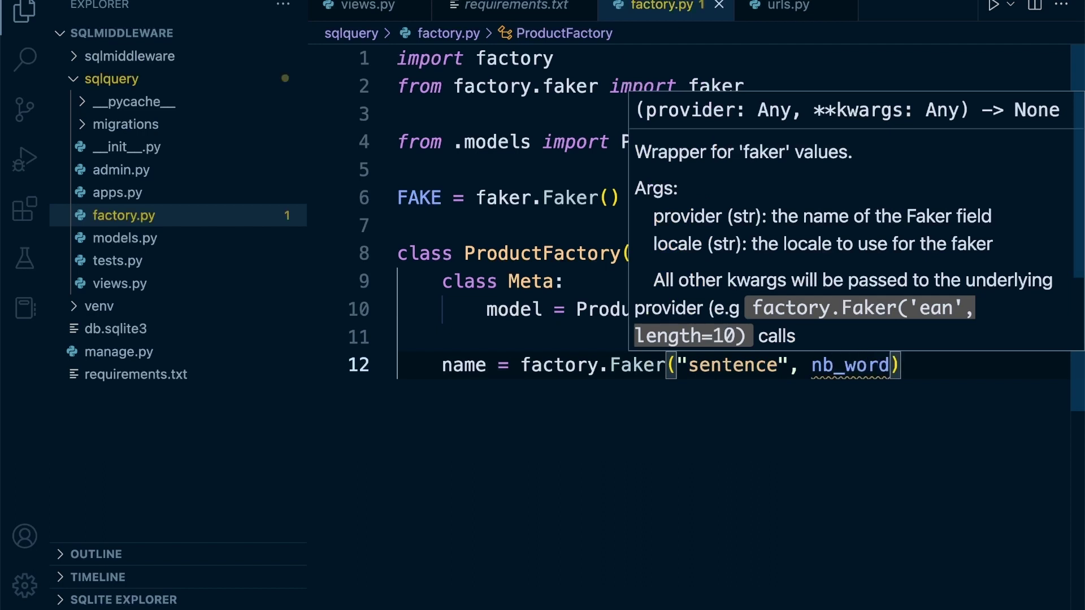
pyautogui.press('BackSpace')
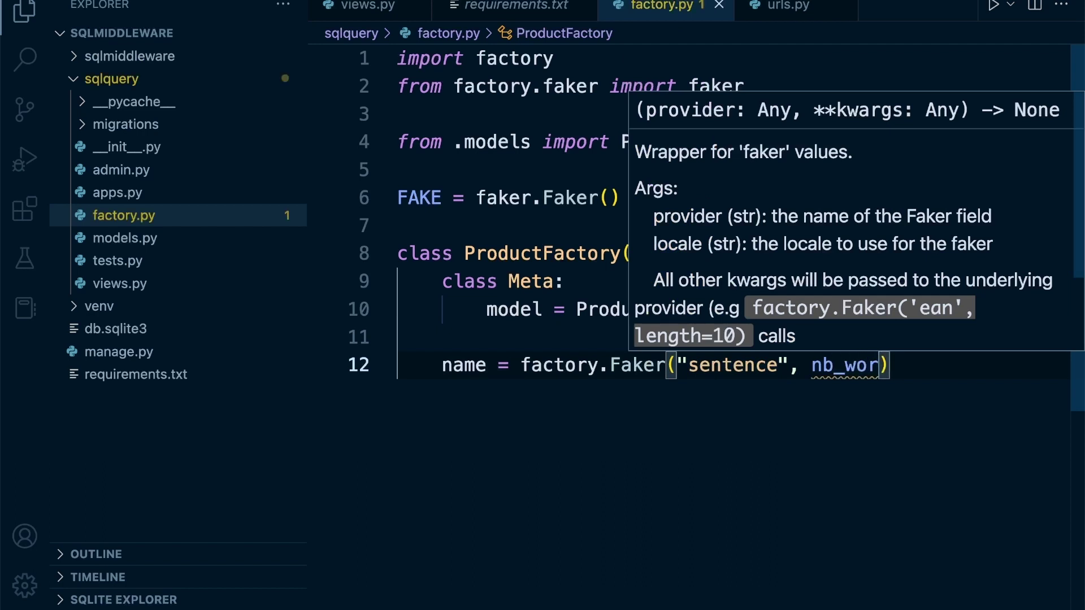
pyautogui.write('ds=12')
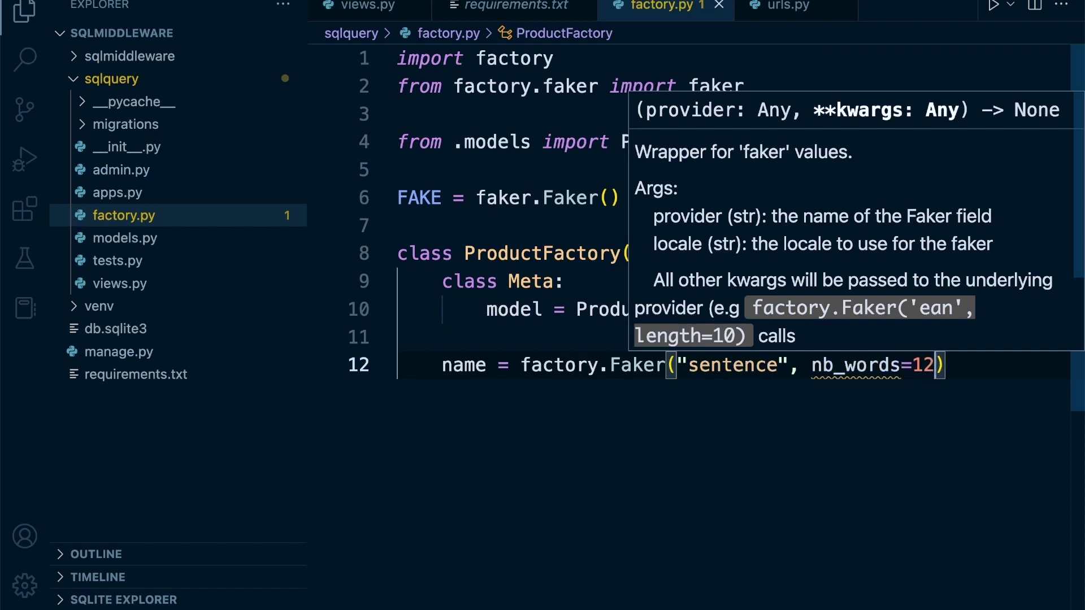
pyautogui.press('End')
pyautogui.press('Return')
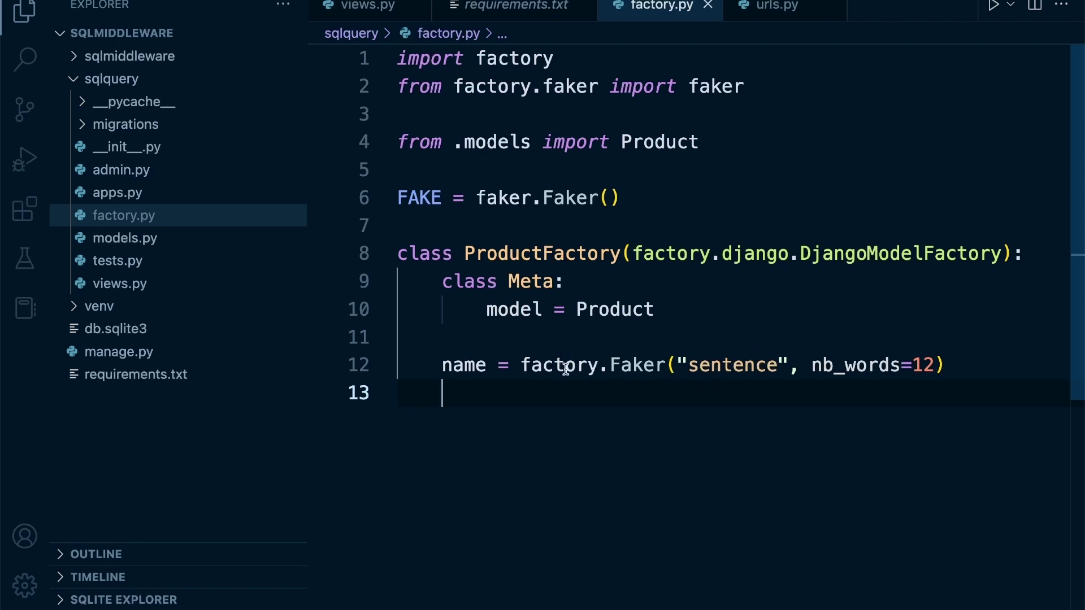
# Review the name field's arguments and open an empty line below it
pyautogui.moveTo(688, 366); pyautogui.dragTo(937, 365)
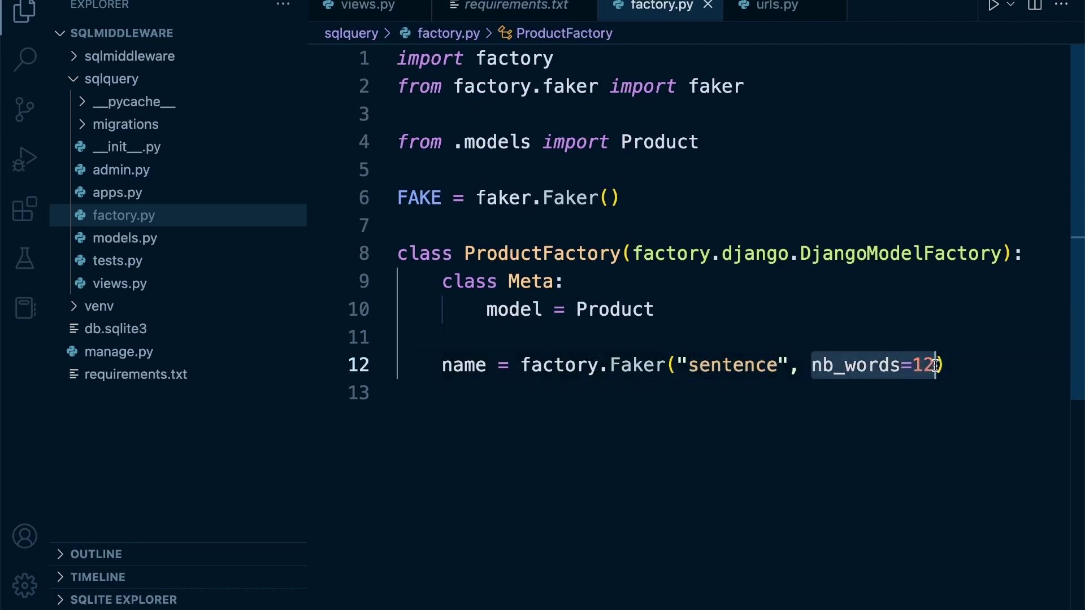
pyautogui.moveTo(443, 366); pyautogui.dragTo(490, 368)
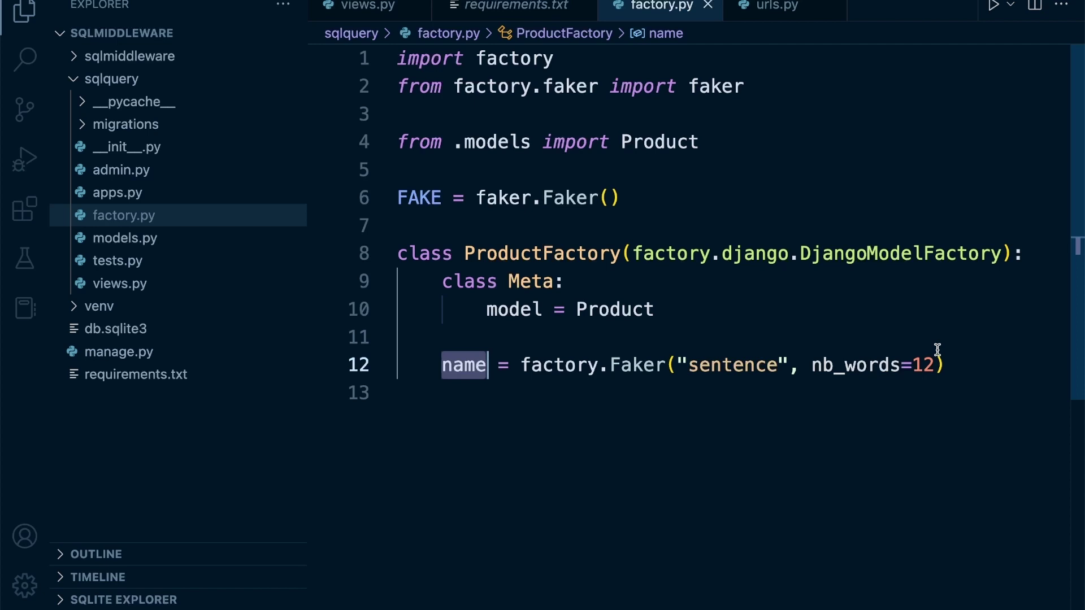
pyautogui.click(954, 364)
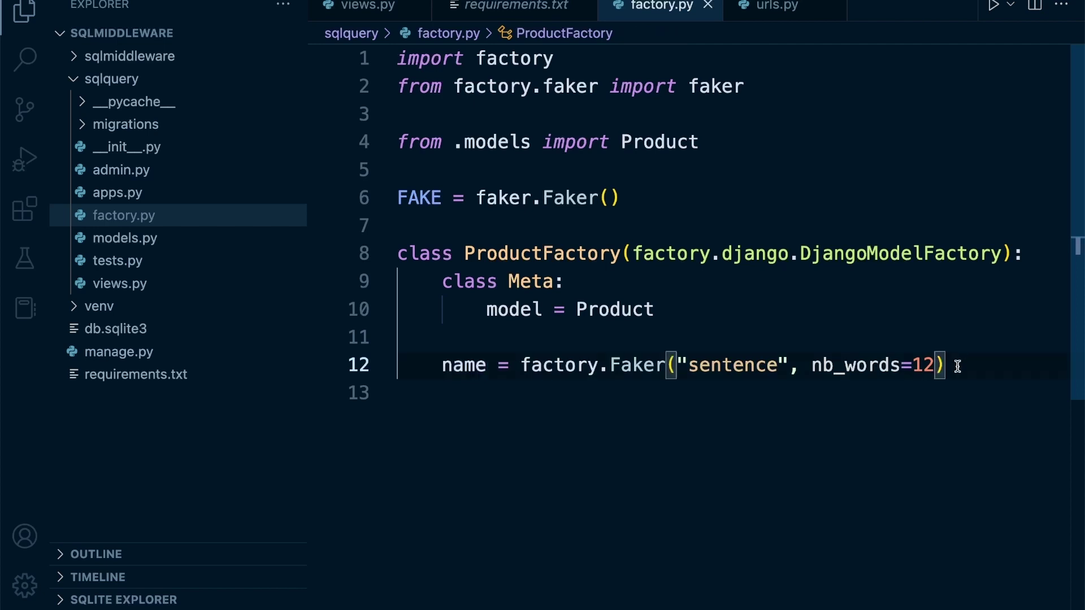
pyautogui.press('Return')
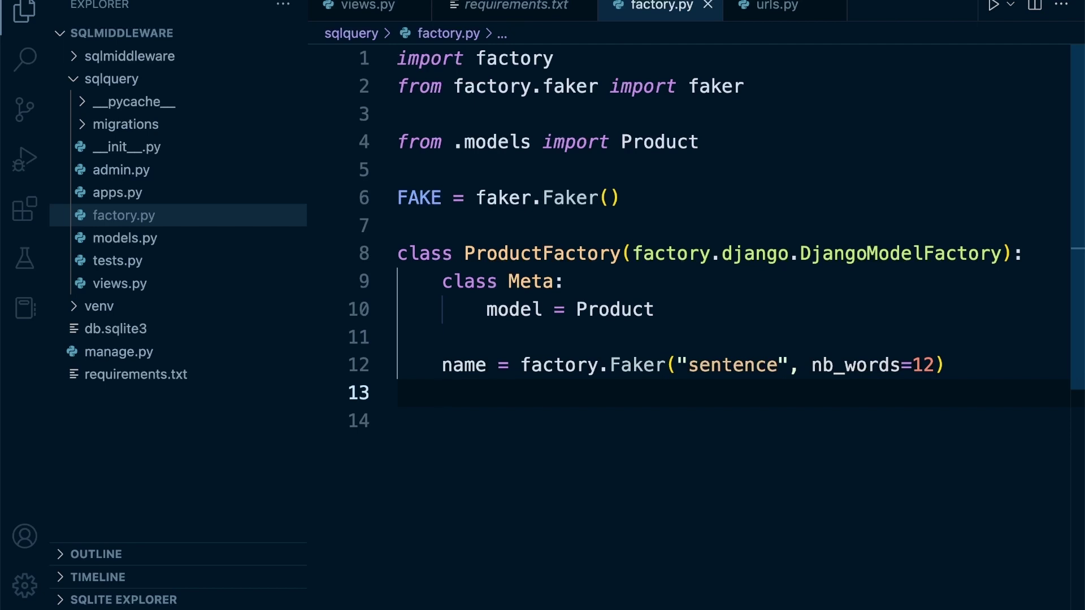
pyautogui.write('slug = ')
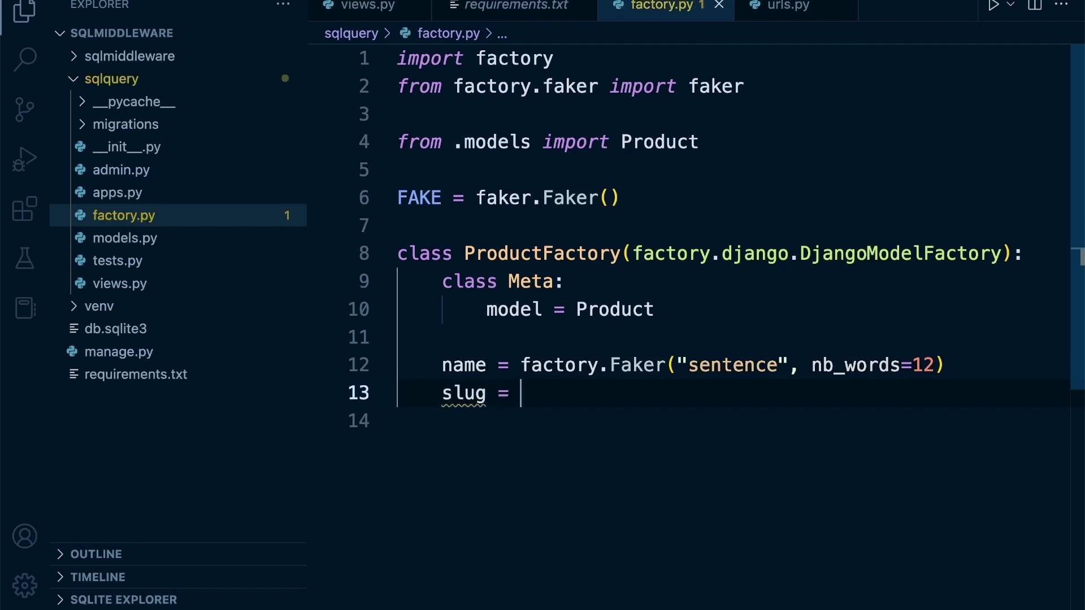
pyautogui.write('fact')
# Add slug = factory.Faker("slug") below the name field, then open a new line
pyautogui.press('Return')
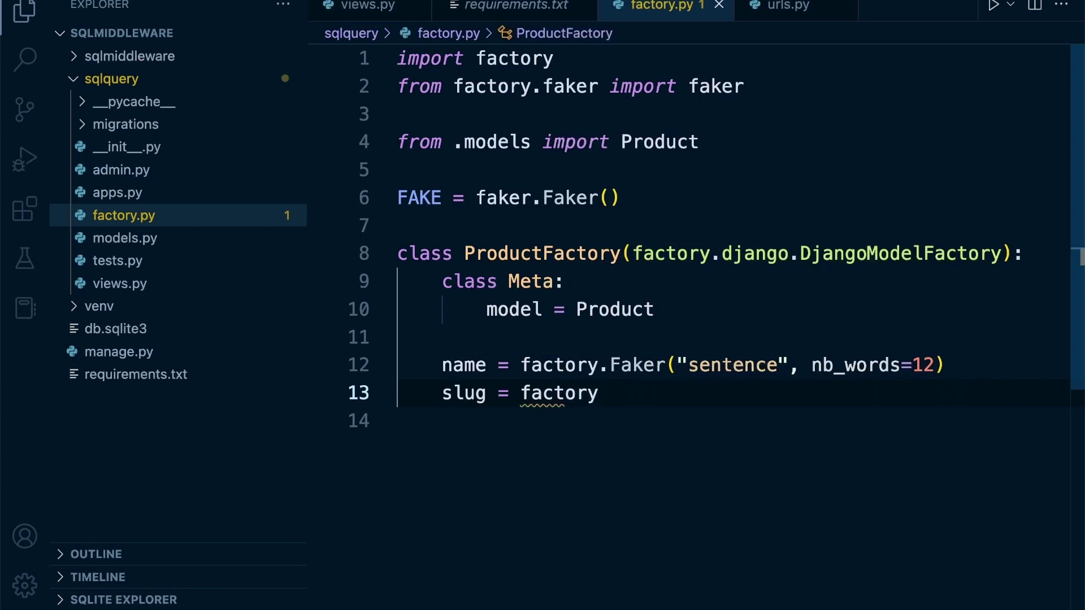
pyautogui.write('.Fak')
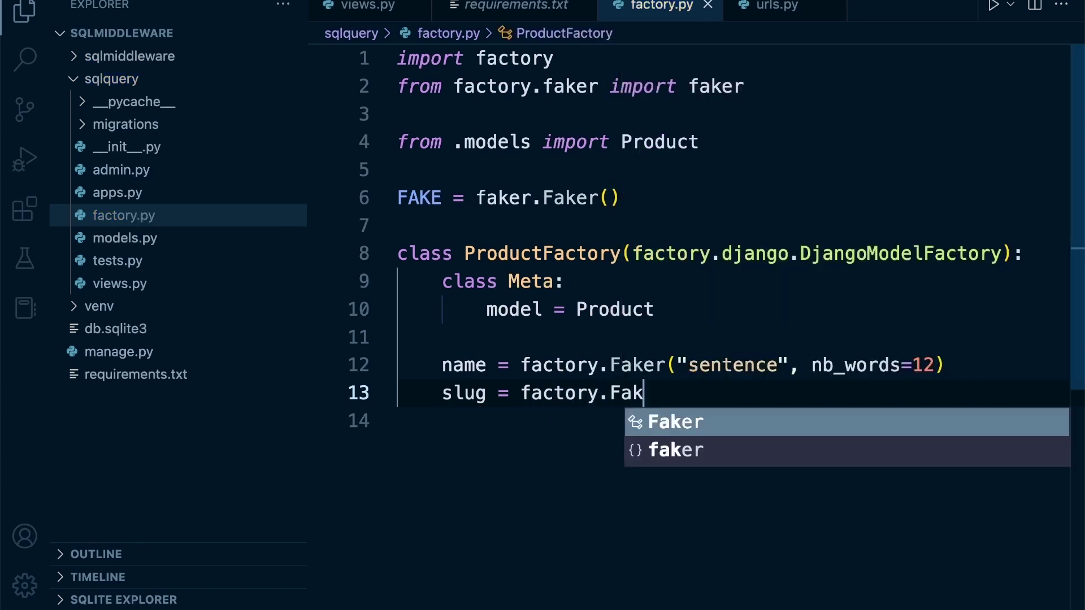
pyautogui.write('eer(')
pyautogui.press('BackSpace')
pyautogui.press('BackSpace')
pyautogui.press('BackSpace')
pyautogui.write('r(')
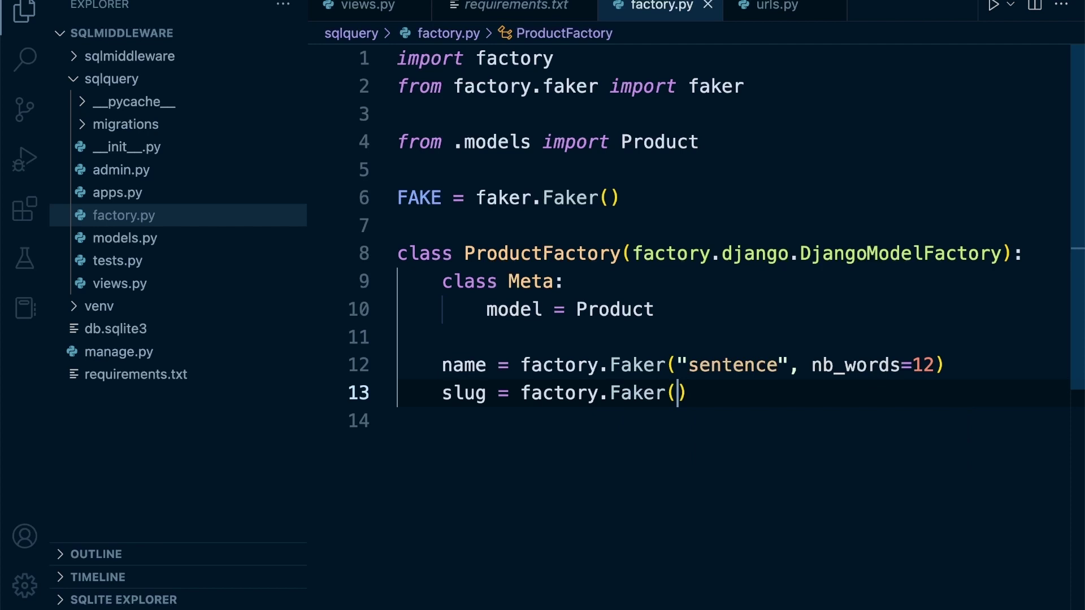
pyautogui.write('"sl')
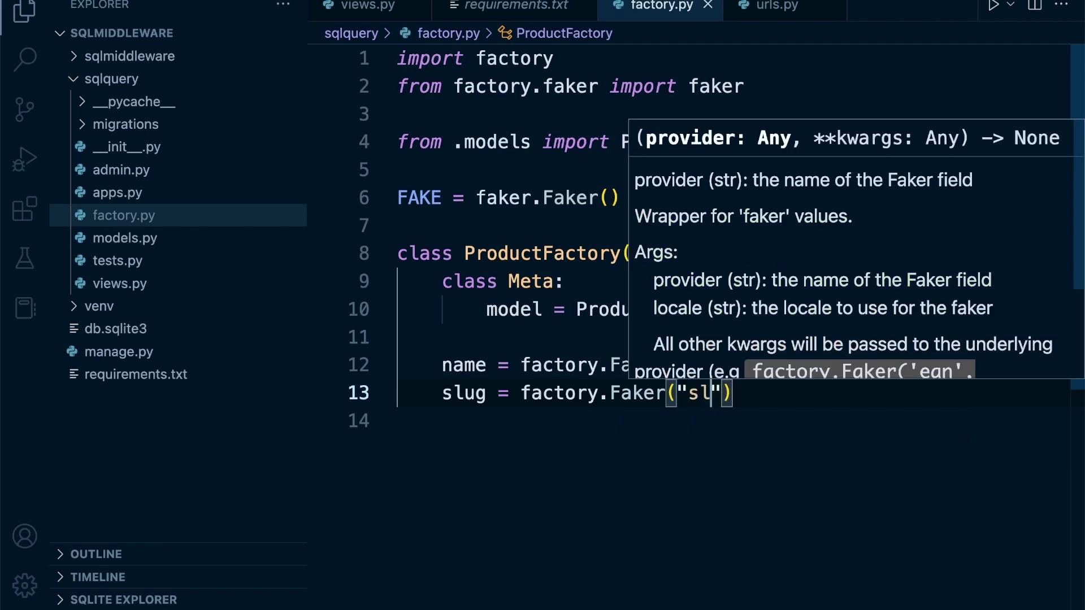
pyautogui.write('ug')
pyautogui.click(904, 448)
pyautogui.click(783, 393)
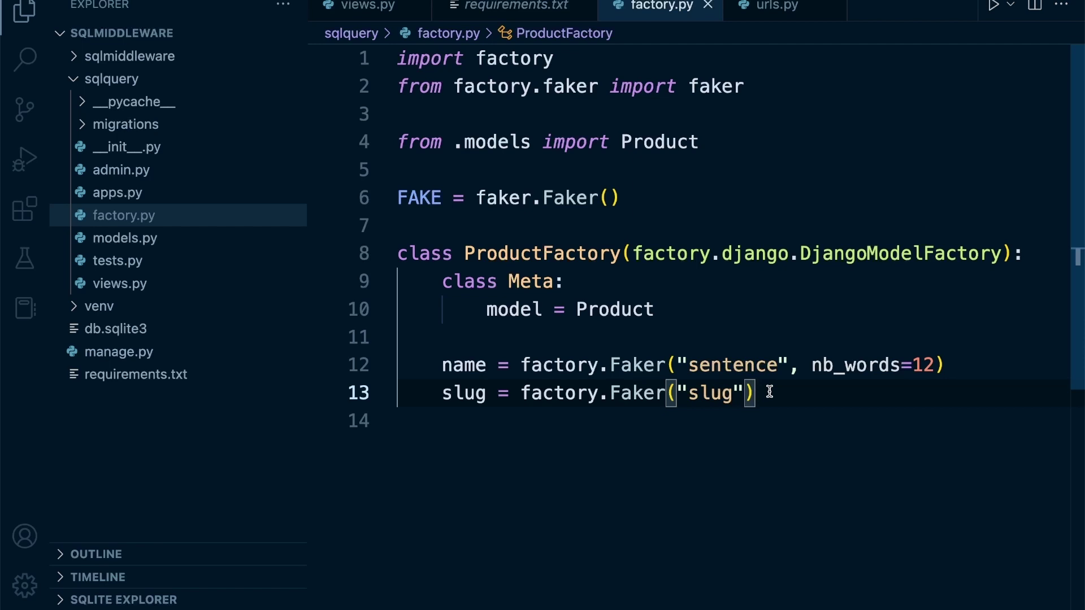
pyautogui.press('Return')
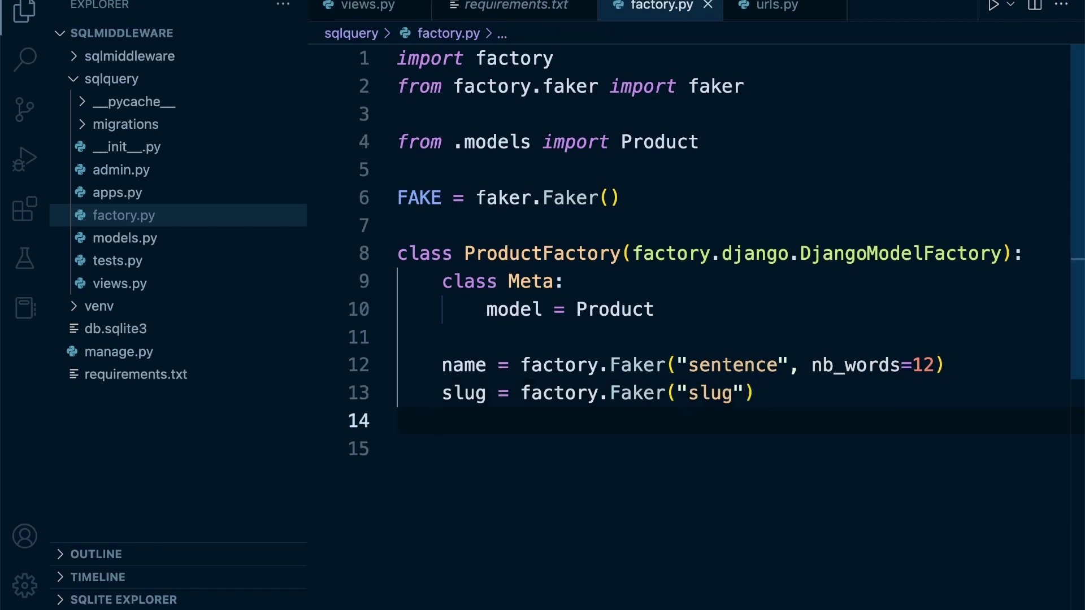
pyautogui.write('is_dig')
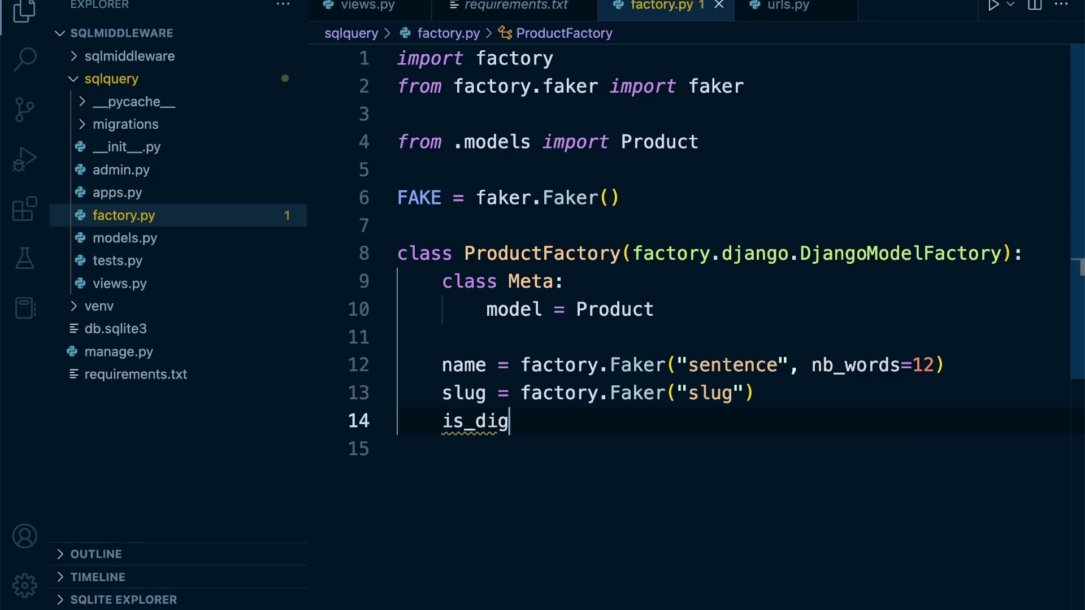
pyautogui.write('ital')
# Add is_digital = False, check fields against models.py, and select the ProductFactory fields
pyautogui.press('BackSpace')
pyautogui.press('BackSpace')
pyautogui.press('BackSpace')
pyautogui.press('BackSpace')
pyautogui.press('BackSpace')
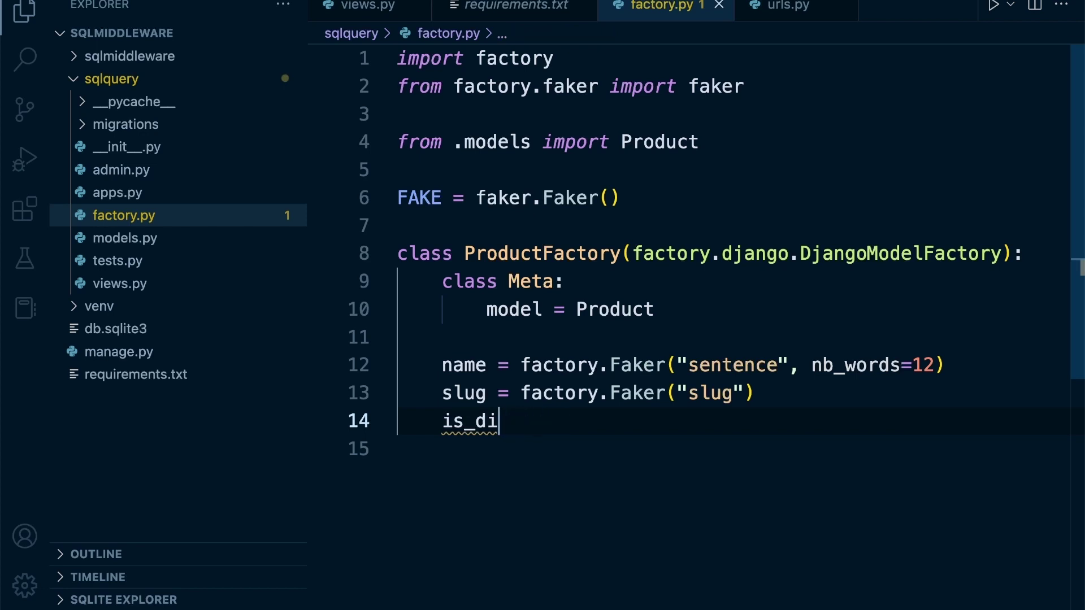
pyautogui.write('gi')
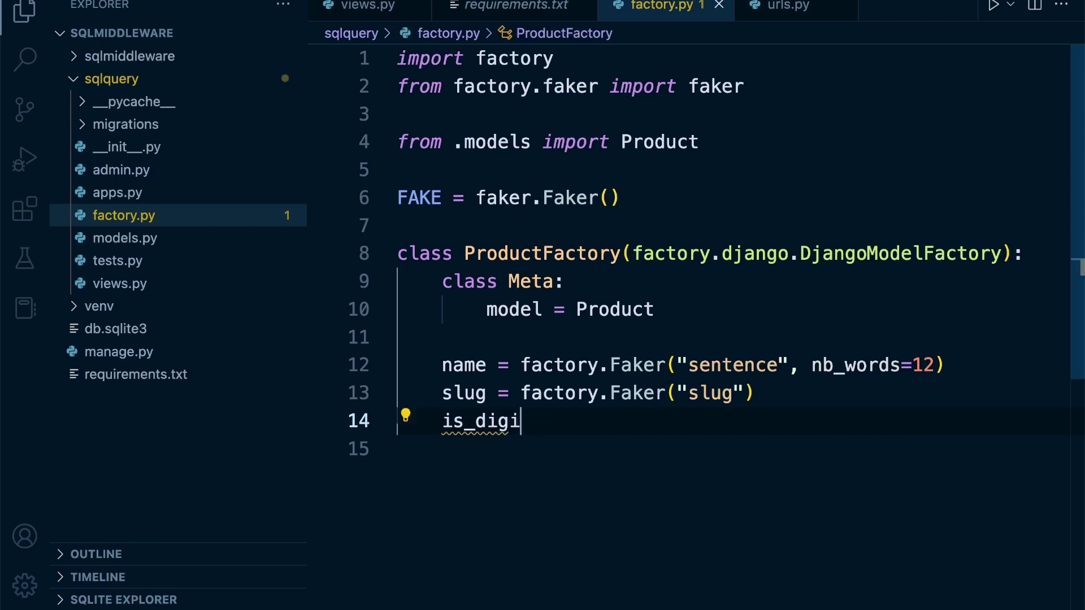
pyautogui.write('tal = ')
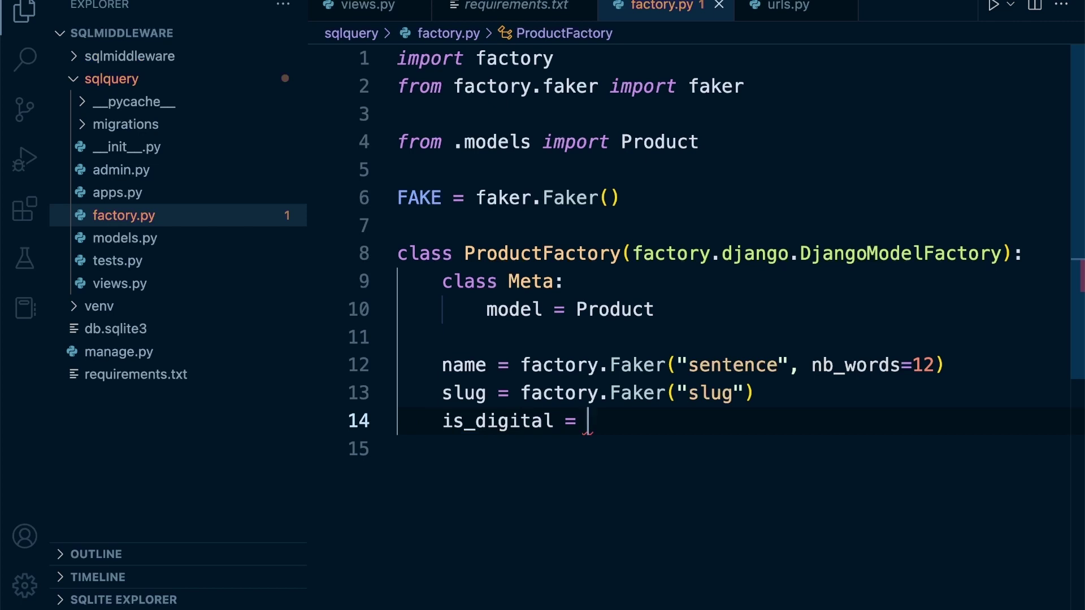
pyautogui.write('Fals')
pyautogui.press('Tab')
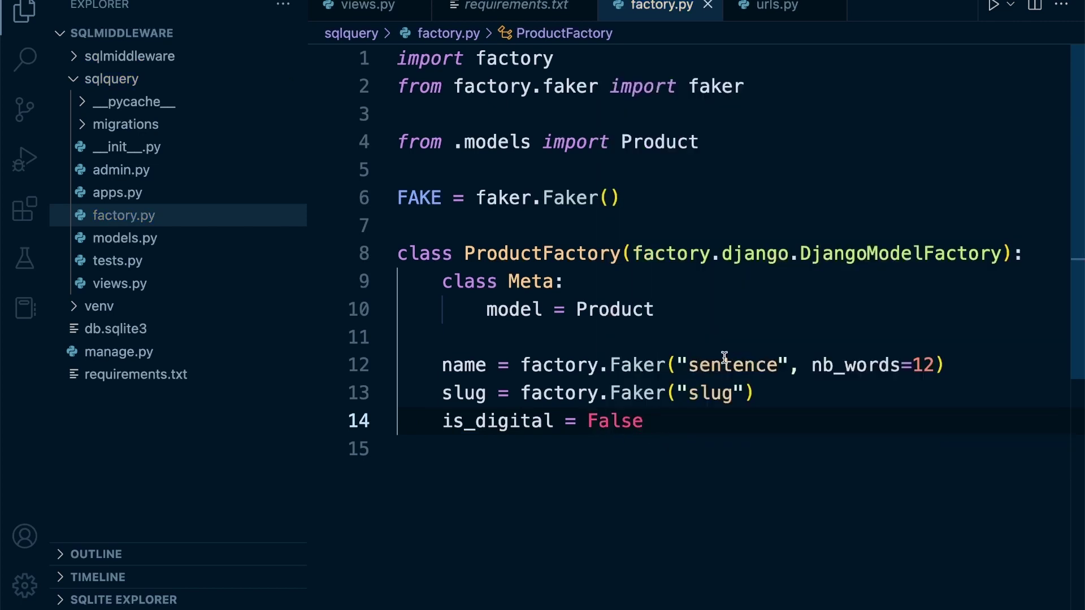
pyautogui.click(155, 237)
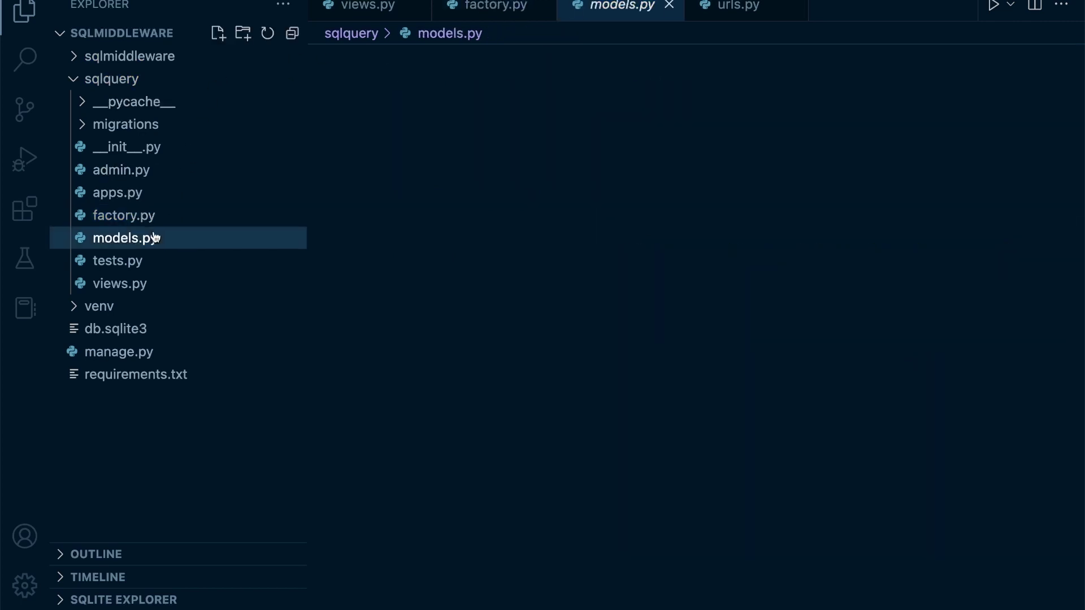
pyautogui.click(494, 226)
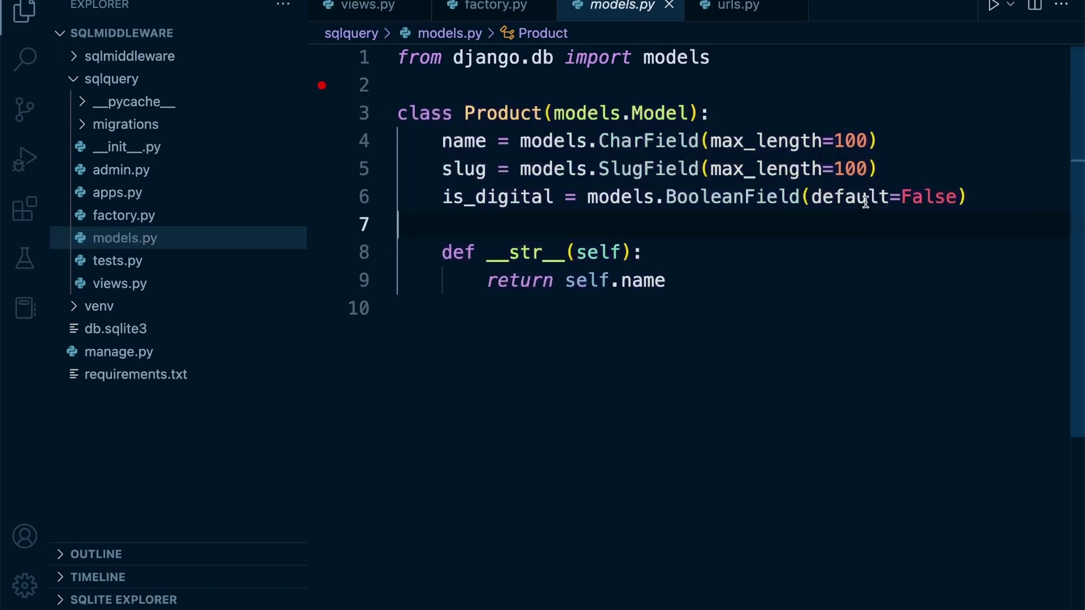
pyautogui.click(501, 6)
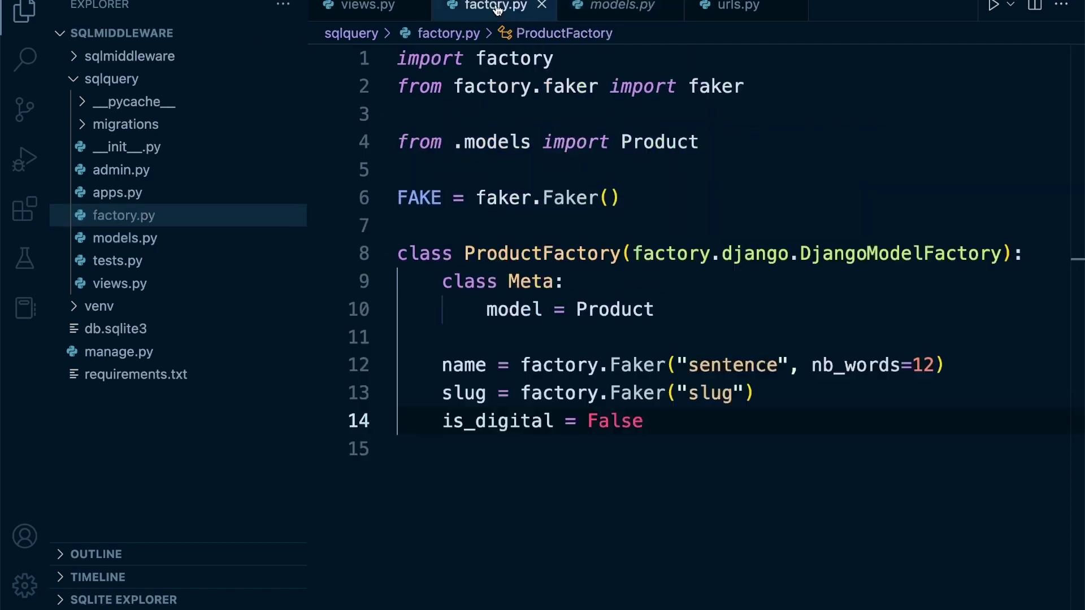
pyautogui.click(653, 435)
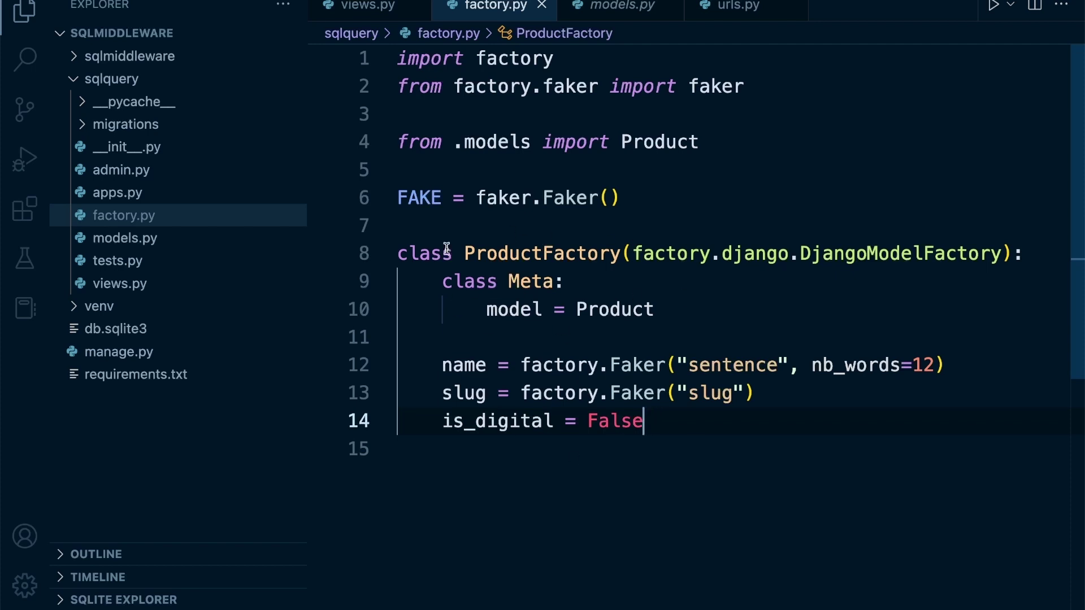
pyautogui.moveTo(666, 421)
pyautogui.mouseDown()
pyautogui.moveTo(488, 374)
pyautogui.moveTo(398, 254)
pyautogui.mouseUp()
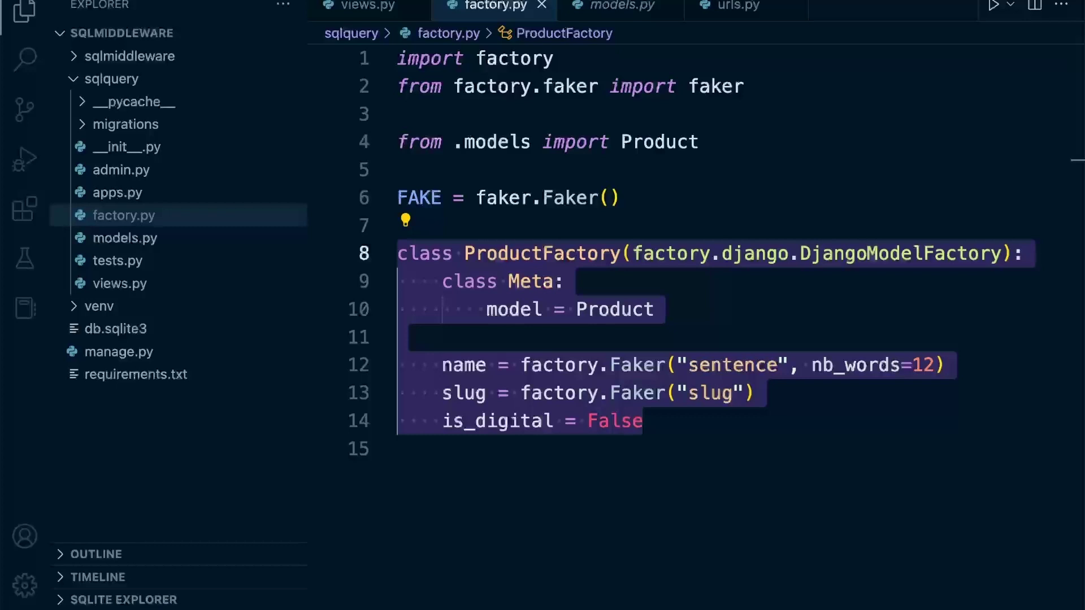
# Show the terminal panel below the editor, make it taller, and clear its old output
pyautogui.click(751, 440)
pyautogui.hotkey('ctrl', '`')
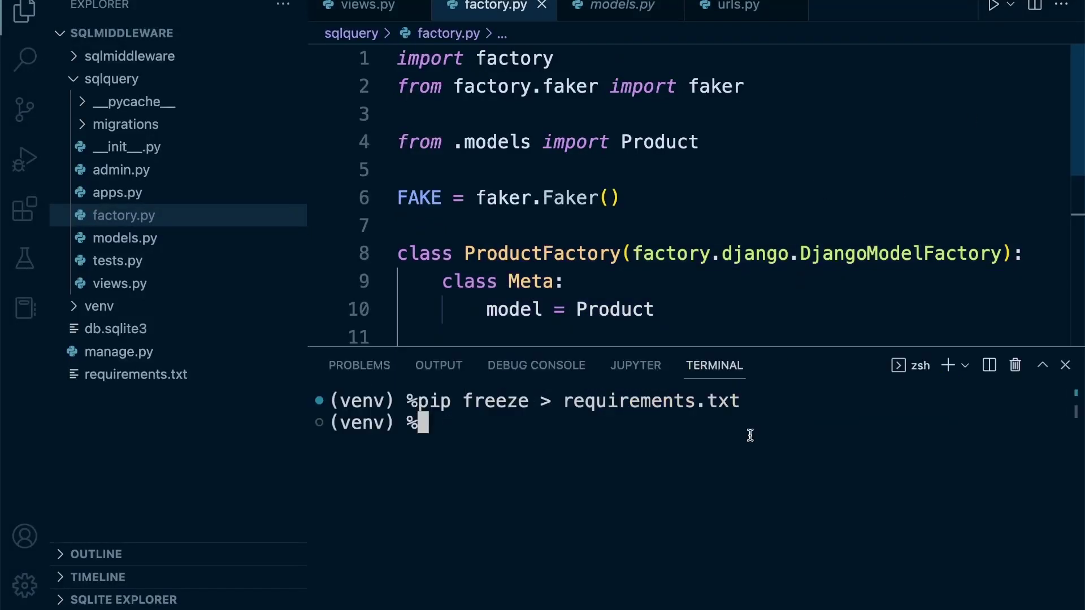
pyautogui.moveTo(501, 347); pyautogui.dragTo(492, 146)
pyautogui.hotkey('ctrl', '`')
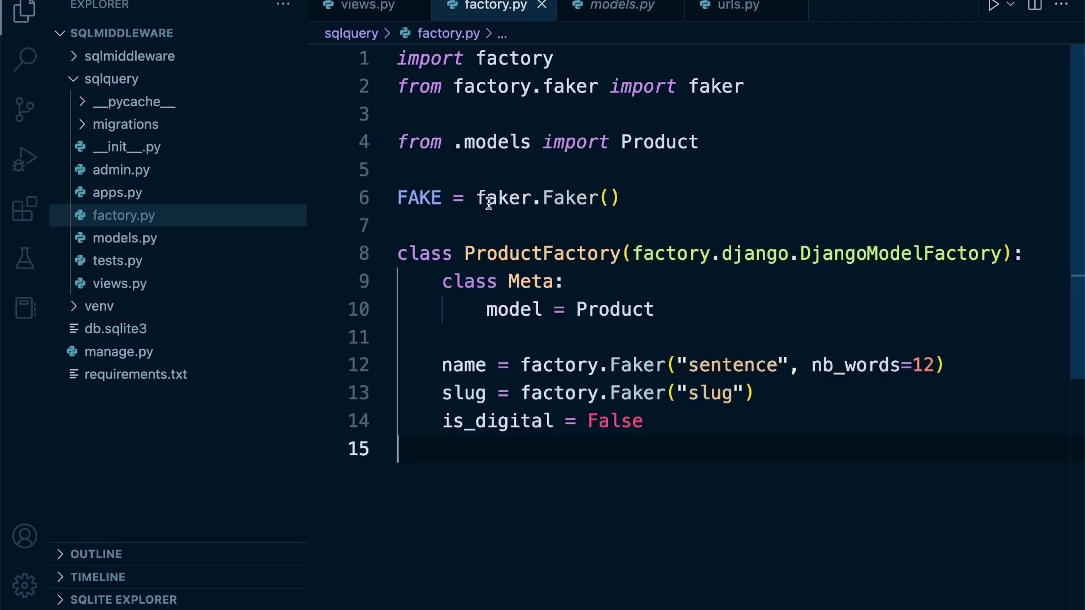
pyautogui.hotkey('ctrl', '`')
pyautogui.hotkey('ctrl', '`')
pyautogui.click(208, 0)
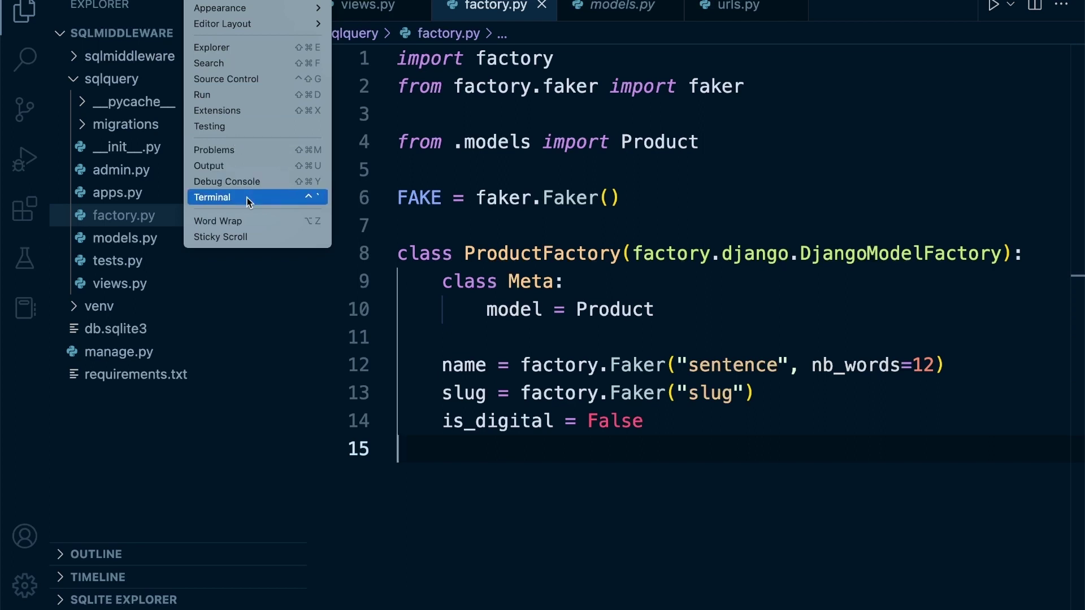
pyautogui.hotkey('ctrl', '`')
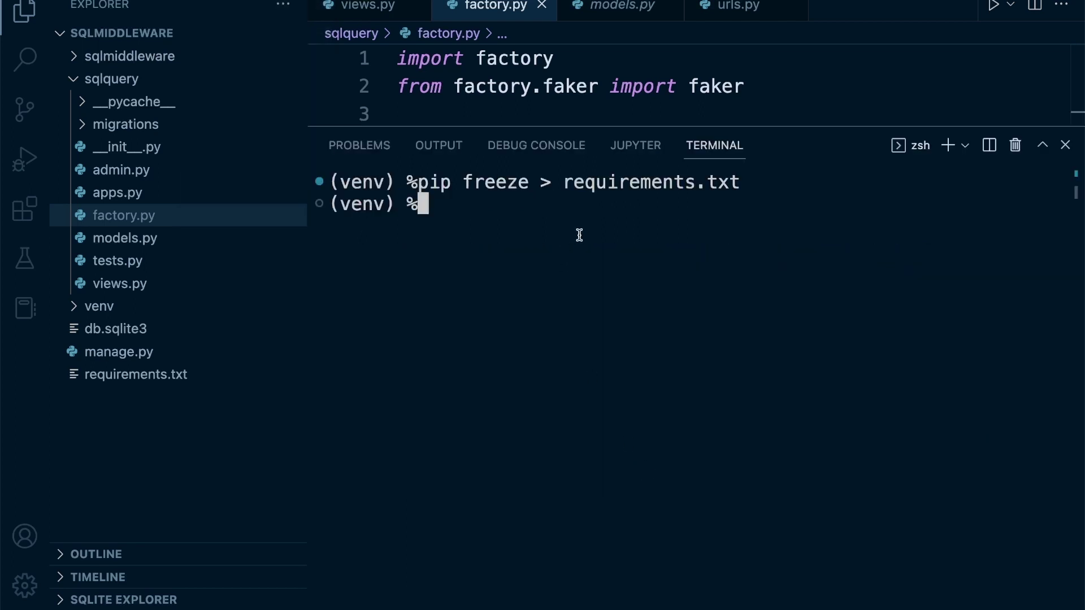
pyautogui.hotkey('ctrl', 'l')
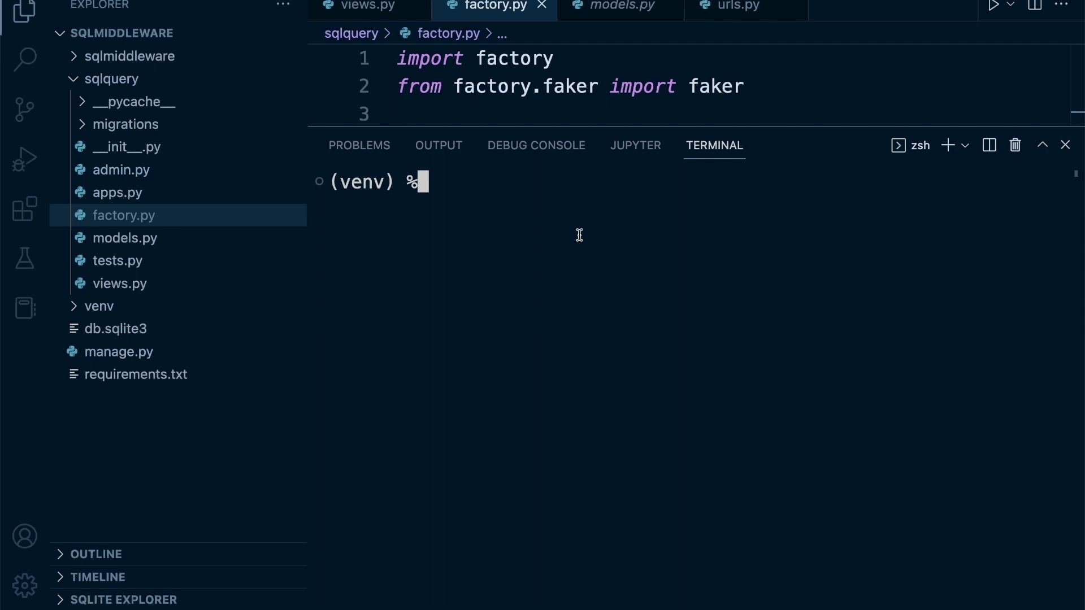
pyautogui.write('./ma')
# Launch the Django interactive shell with ./manage.py shell and focus the terminal
pyautogui.press('Tab')
pyautogui.write('s')
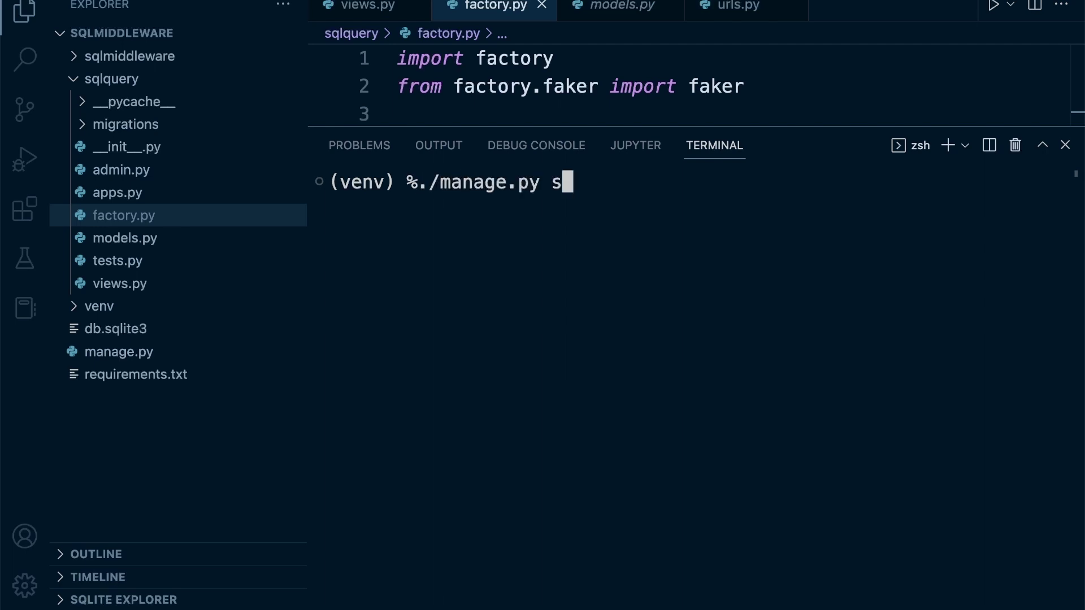
pyautogui.write('hell')
pyautogui.press('Return')
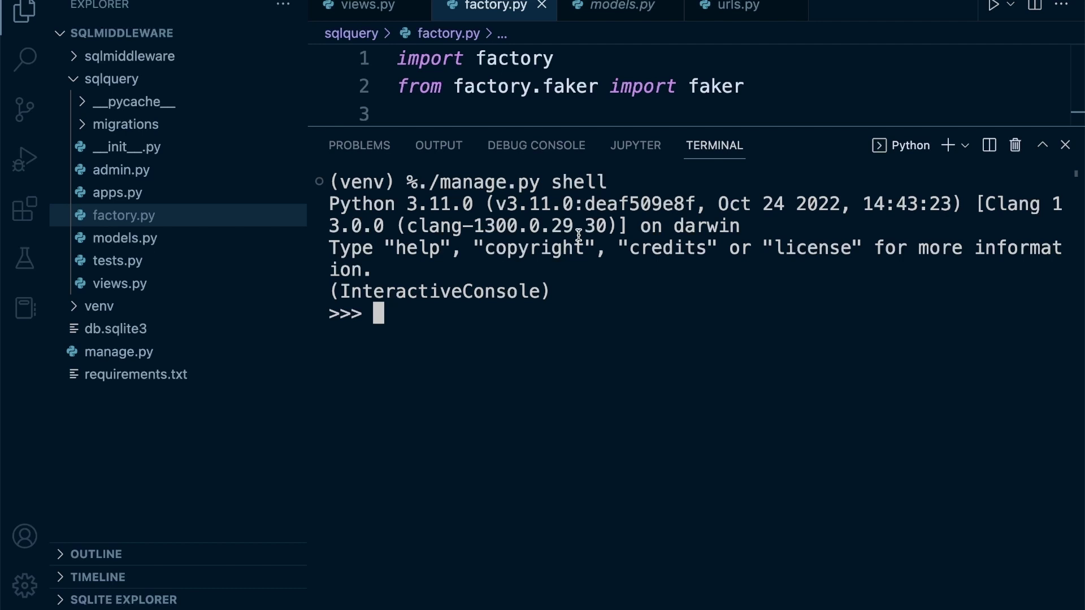
pyautogui.click(500, 345)
pyautogui.write('from ')
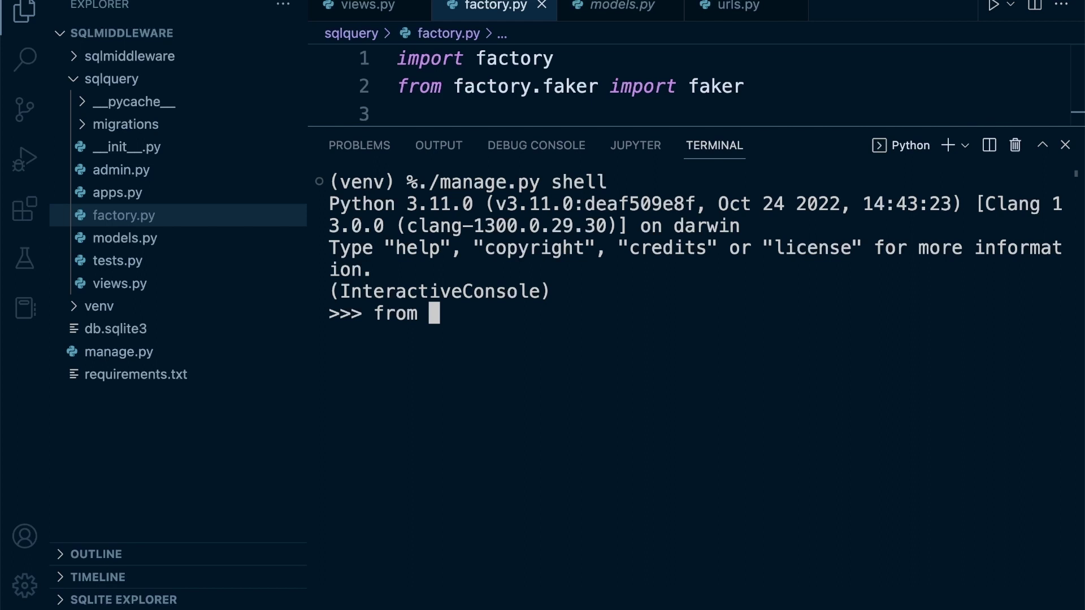
pyautogui.write('sqlw')
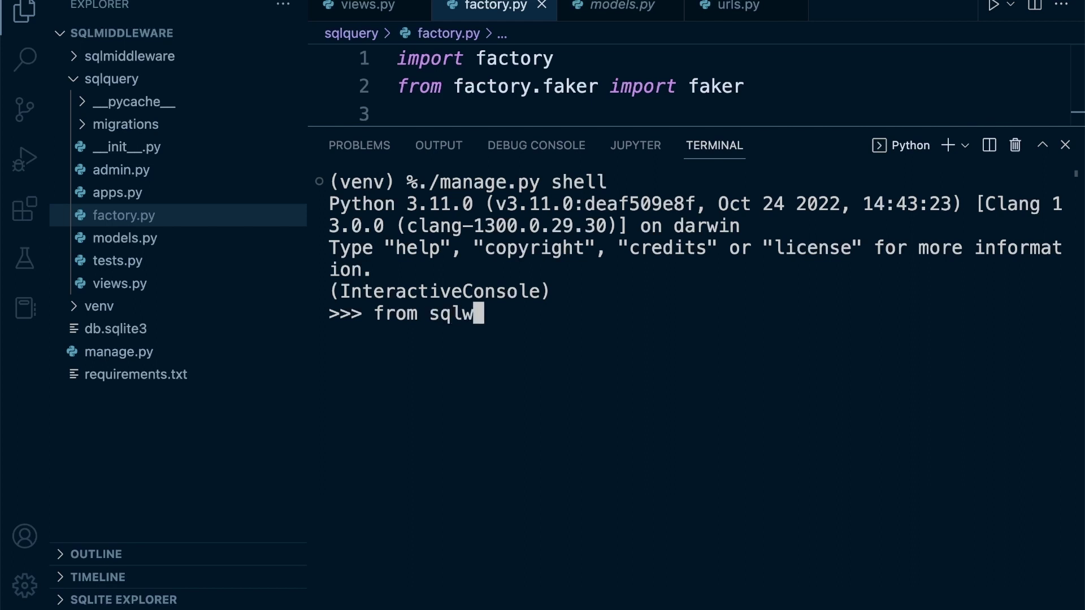
# Run 'from sqlquery.factory import ProductFactory' in the shell, correcting typos first
pyautogui.press('BackSpace')
pyautogui.write('qu')
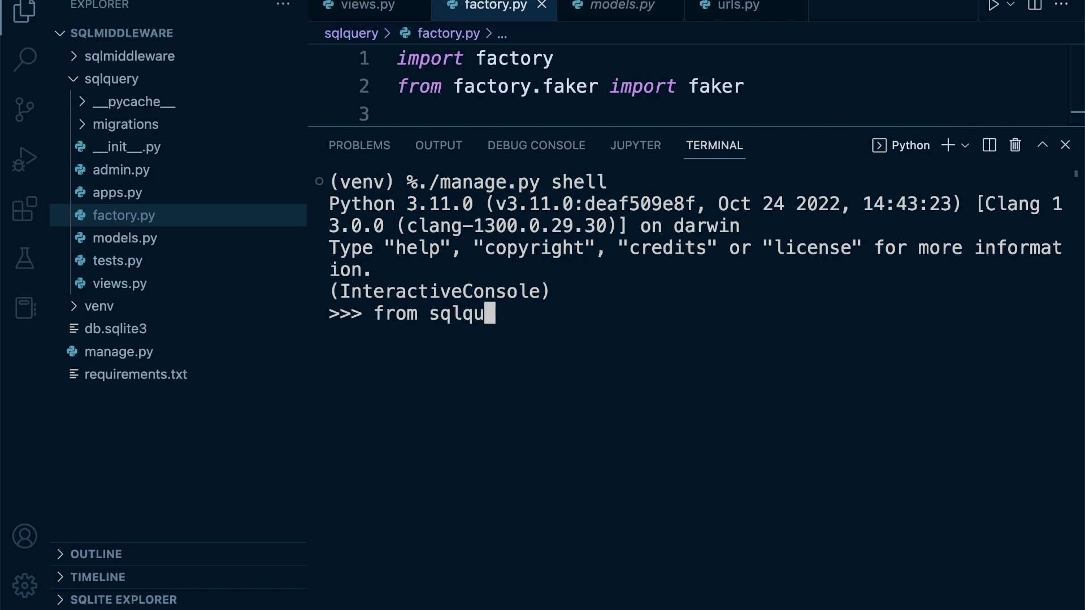
pyautogui.write('r')
pyautogui.press('BackSpace')
pyautogui.write('ery')
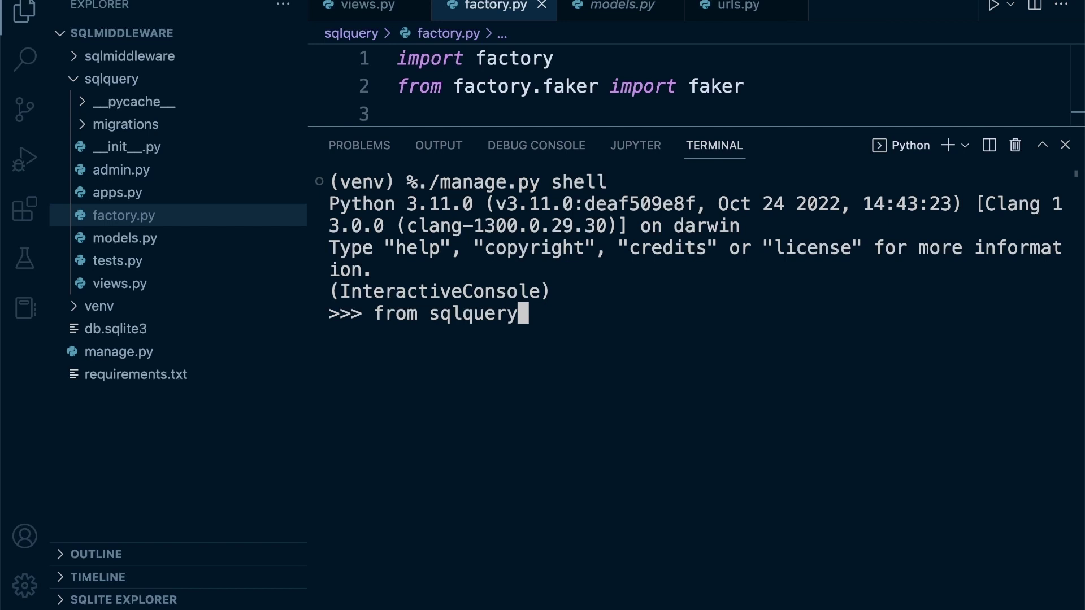
pyautogui.write('.')
pyautogui.write('fac')
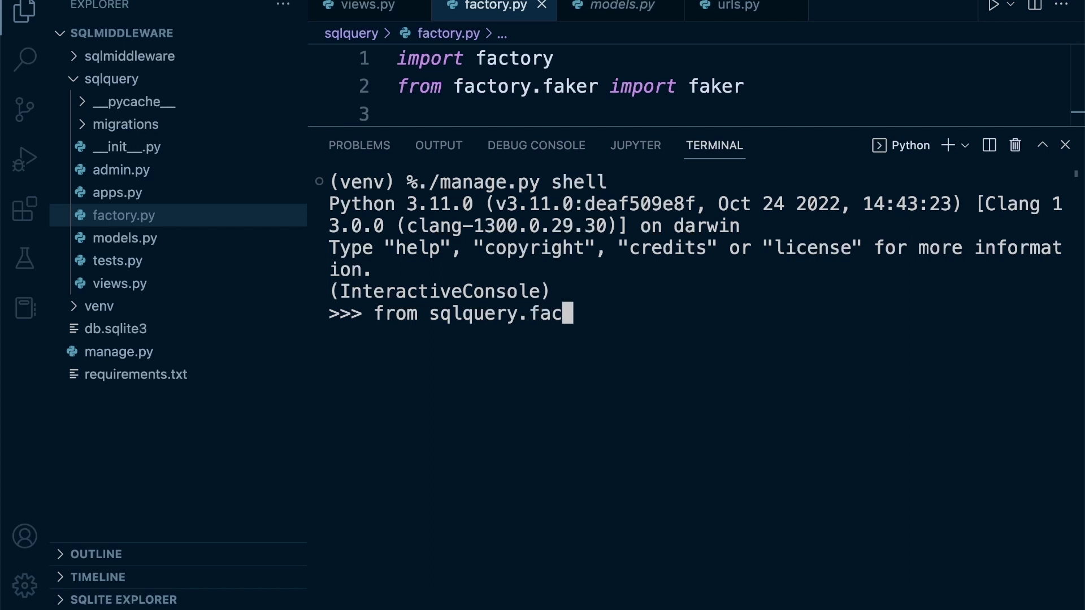
pyautogui.write('tr')
pyautogui.press('BackSpace')
pyautogui.write('ory')
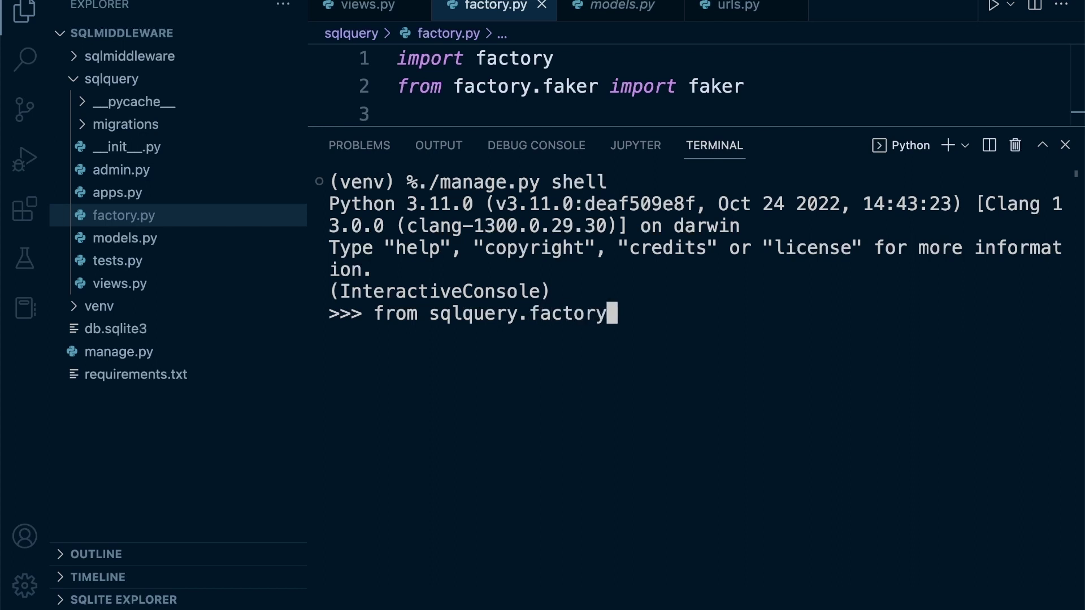
pyautogui.write(' import P')
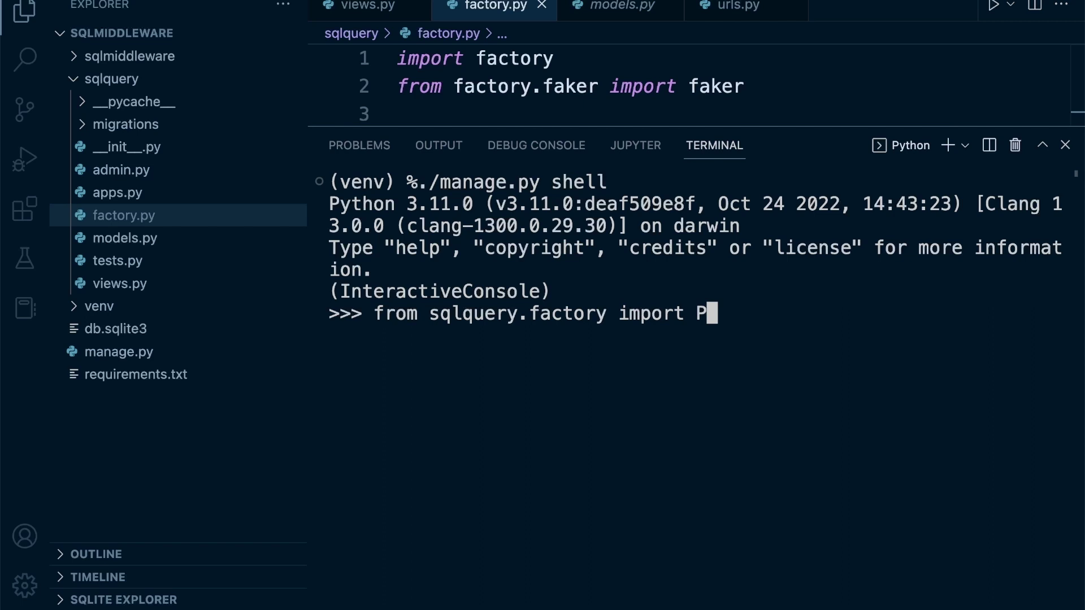
pyautogui.write('roductF')
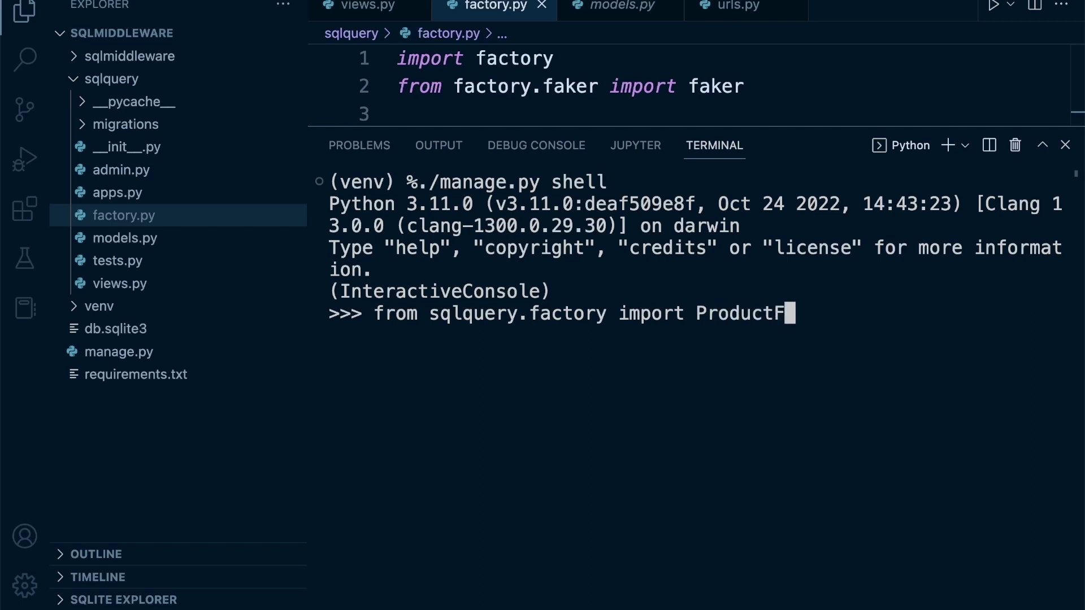
pyautogui.write('actory')
pyautogui.press('BackSpace')
pyautogui.press('Return')
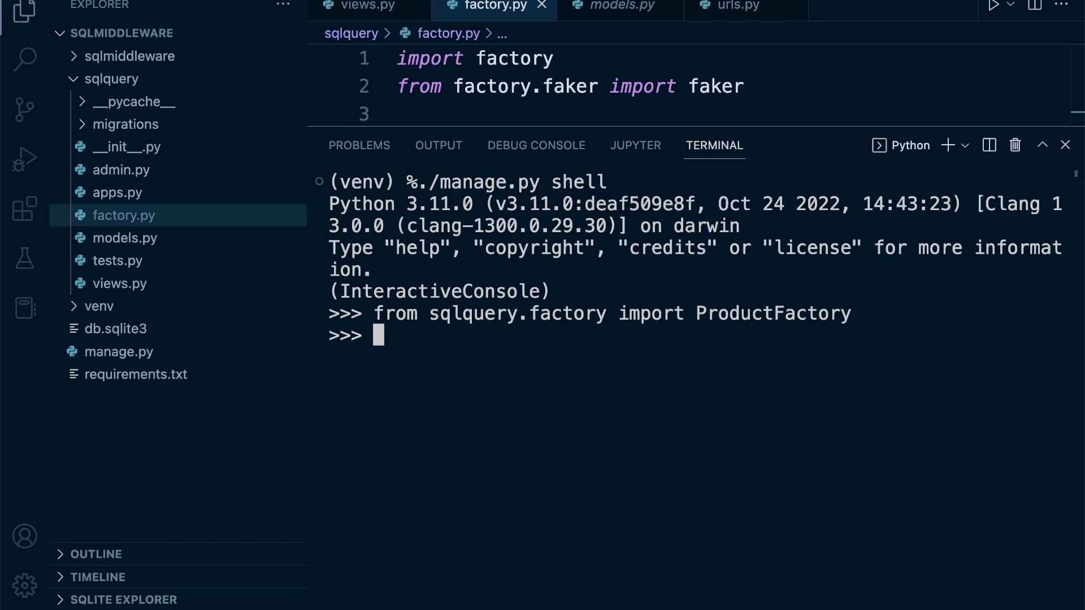
pyautogui.write('x = ')
pyautogui.write('PRO')
# Run 'x = ProductFactory.create_batch(100)' to generate 100 fake products
pyautogui.press('BackSpace')
pyautogui.press('BackSpace')
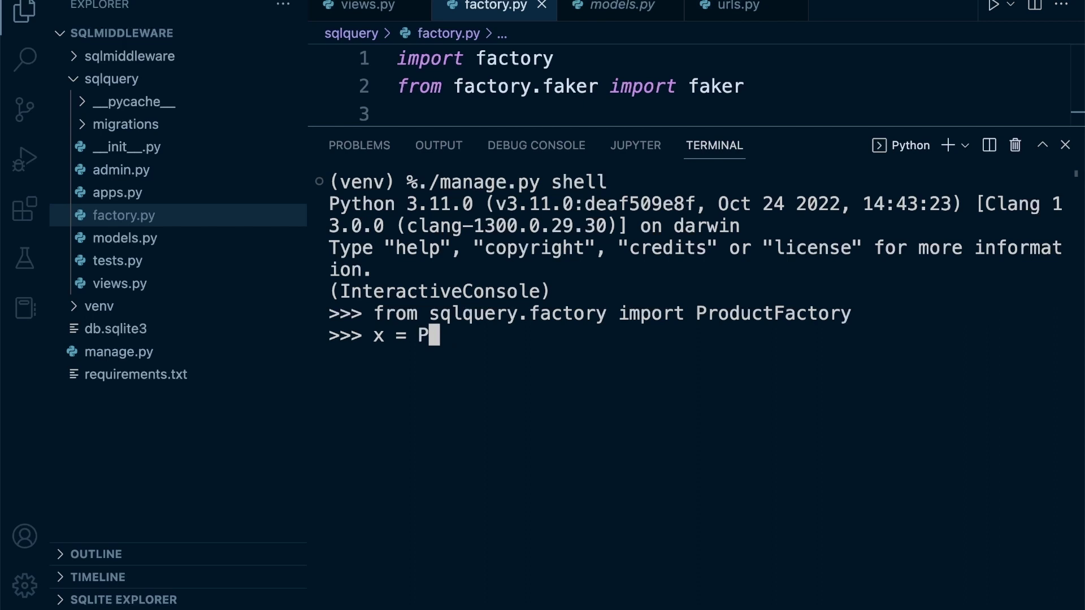
pyautogui.write('p')
pyautogui.press('BackSpace')
pyautogui.write('roduct')
pyautogui.press('BackSpace')
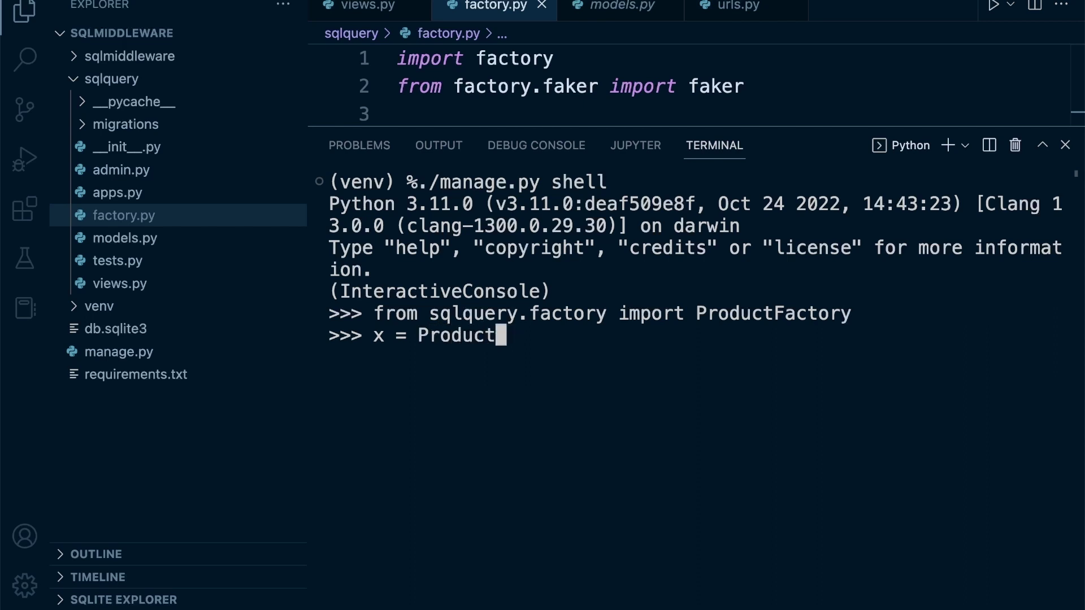
pyautogui.write('Factor')
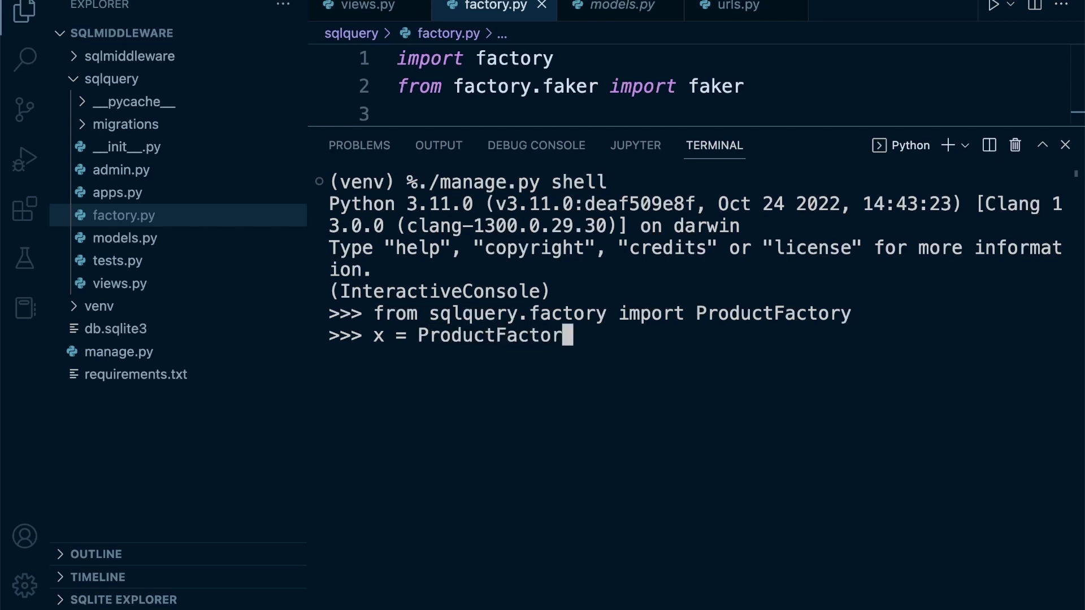
pyautogui.write('y.crete')
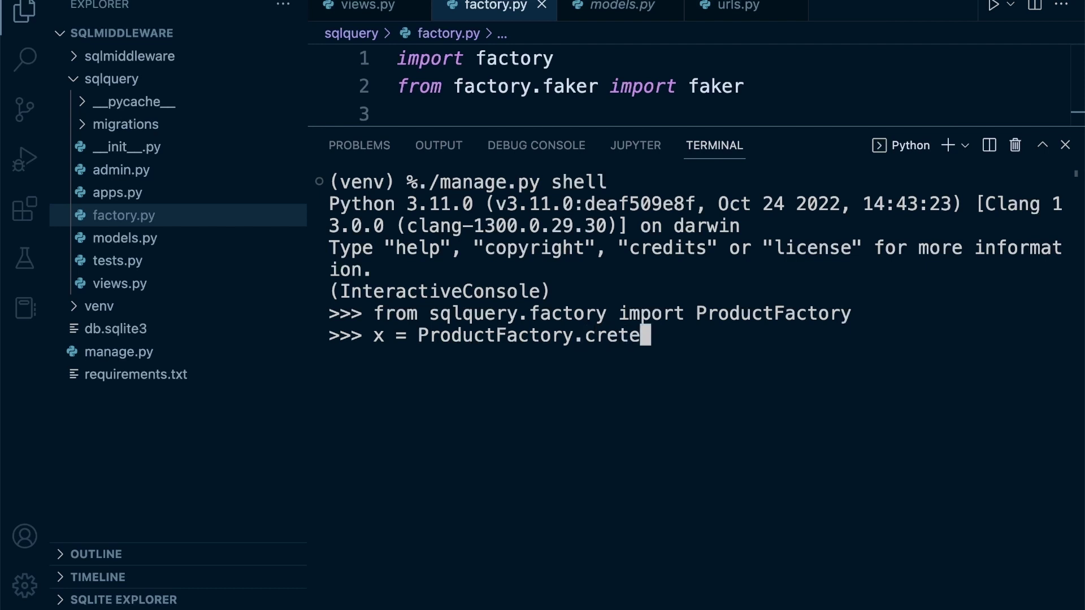
pyautogui.press('BackSpace')
pyautogui.press('BackSpace')
pyautogui.write('ate_')
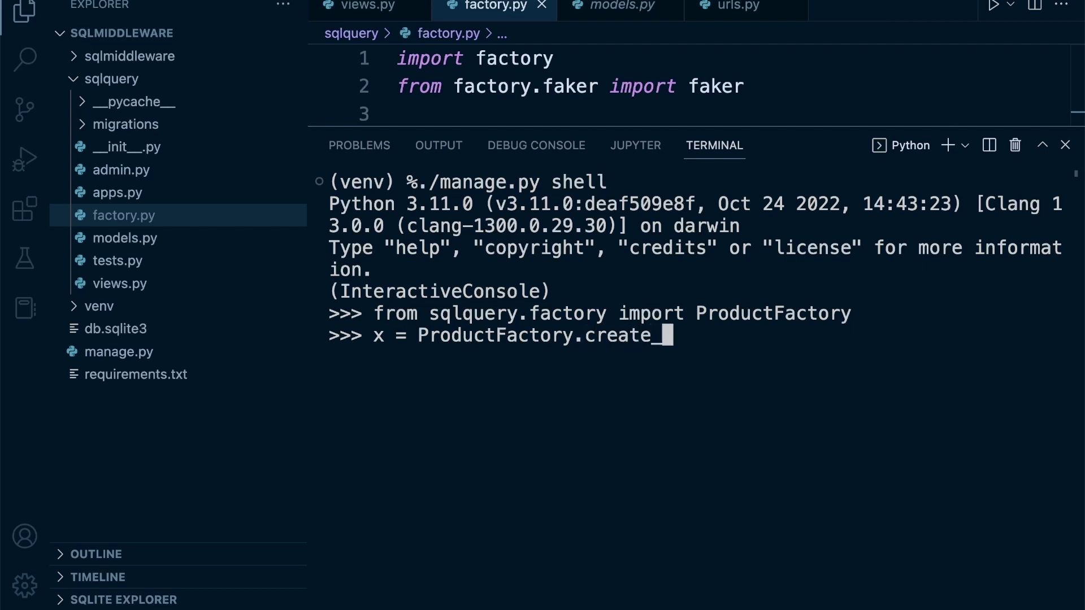
pyautogui.write('ba')
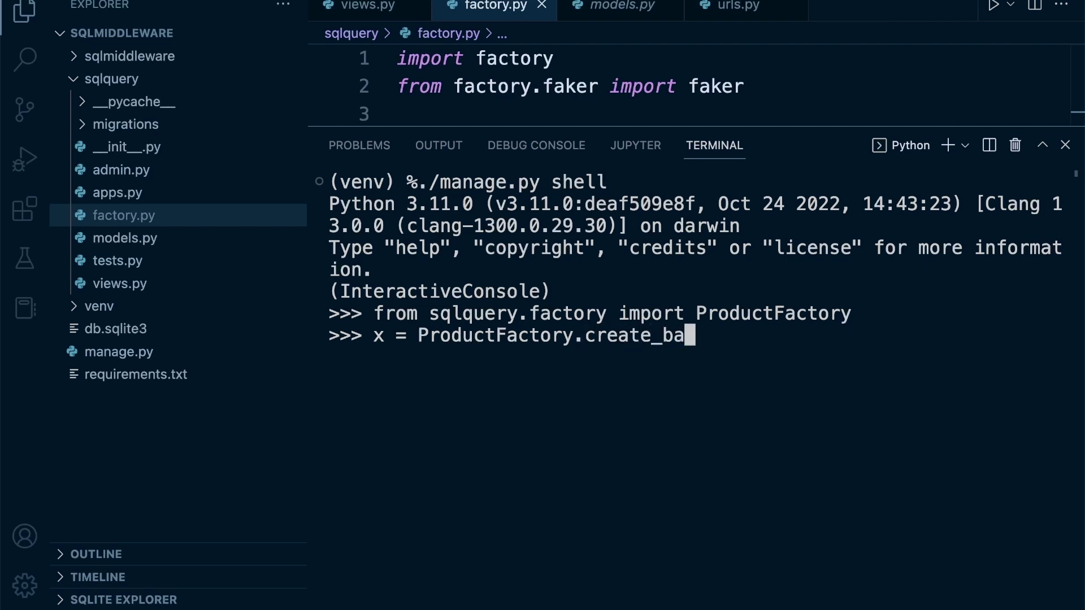
pyautogui.write('tch')
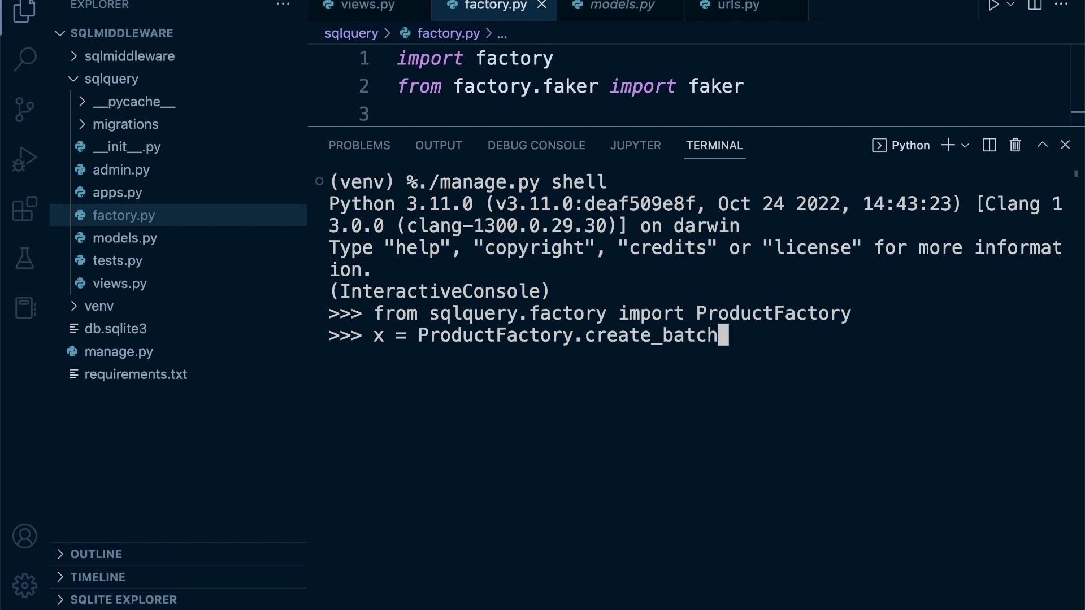
pyautogui.write('(')
pyautogui.write('100)')
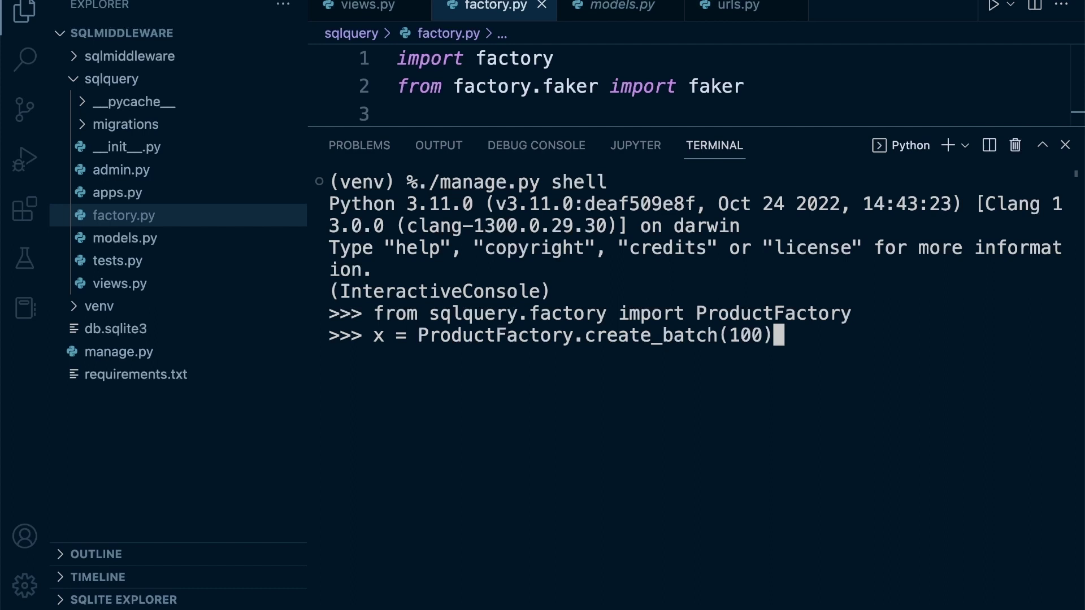
pyautogui.press('Return')
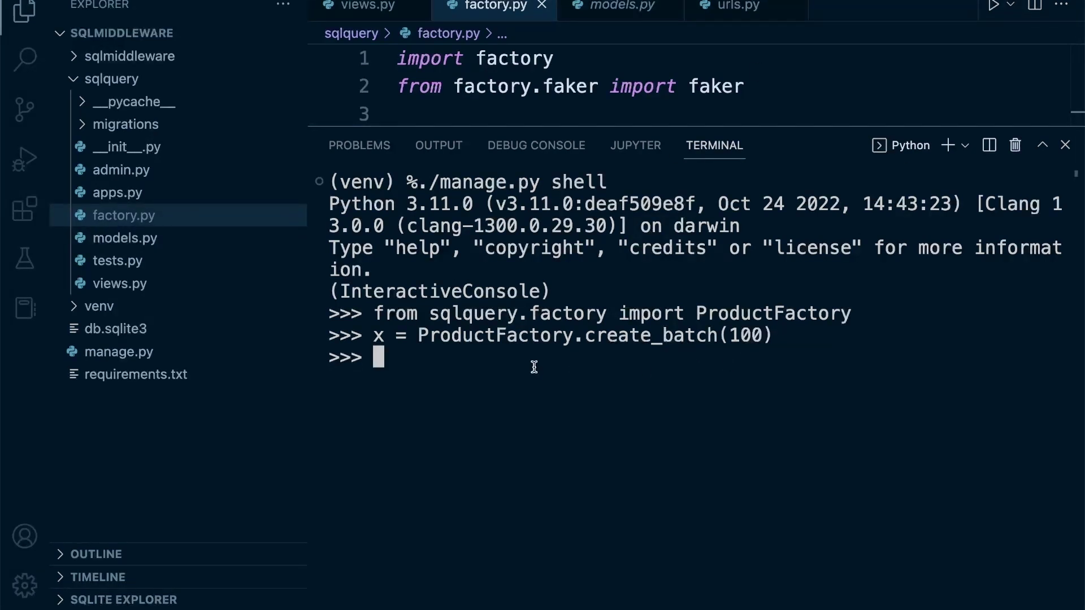
pyautogui.write('Pr')
pyautogui.write('oduct')
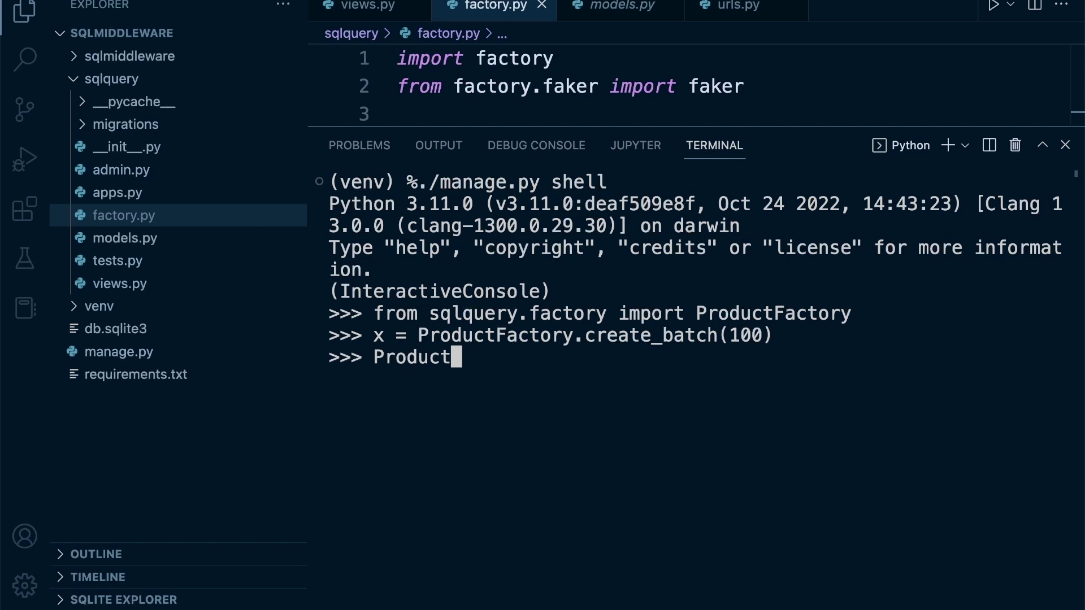
# Try an import of ProductFactory from the sqlquery.models module, which fails
pyautogui.press('BackSpace')
pyautogui.press('BackSpace')
pyautogui.press('BackSpace')
pyautogui.press('BackSpace')
pyautogui.press('BackSpace')
pyautogui.press('BackSpace')
pyautogui.press('BackSpace')
pyautogui.write('from ')
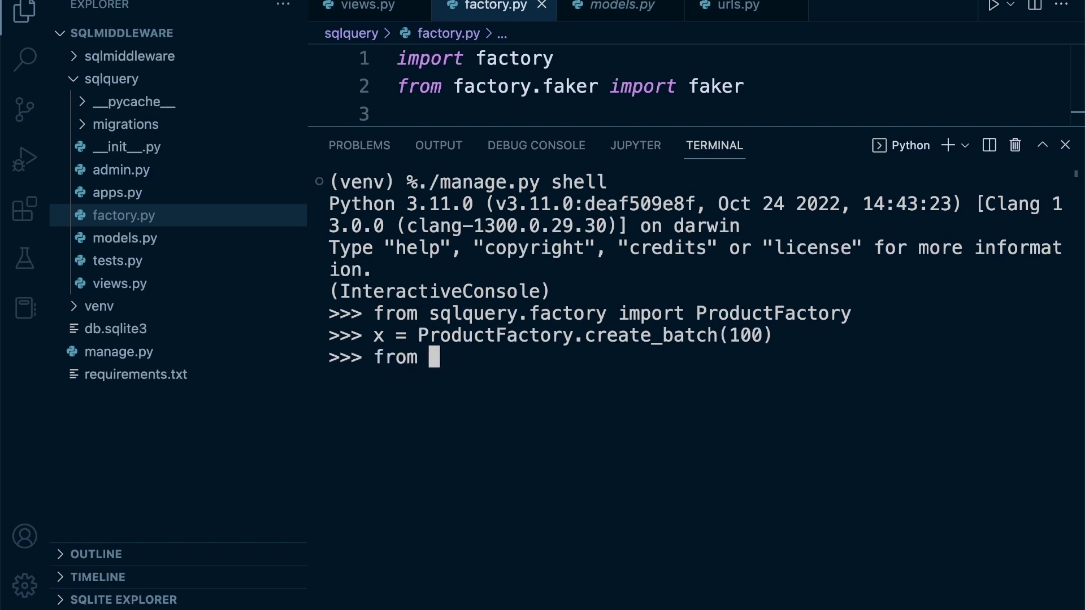
pyautogui.write('sql')
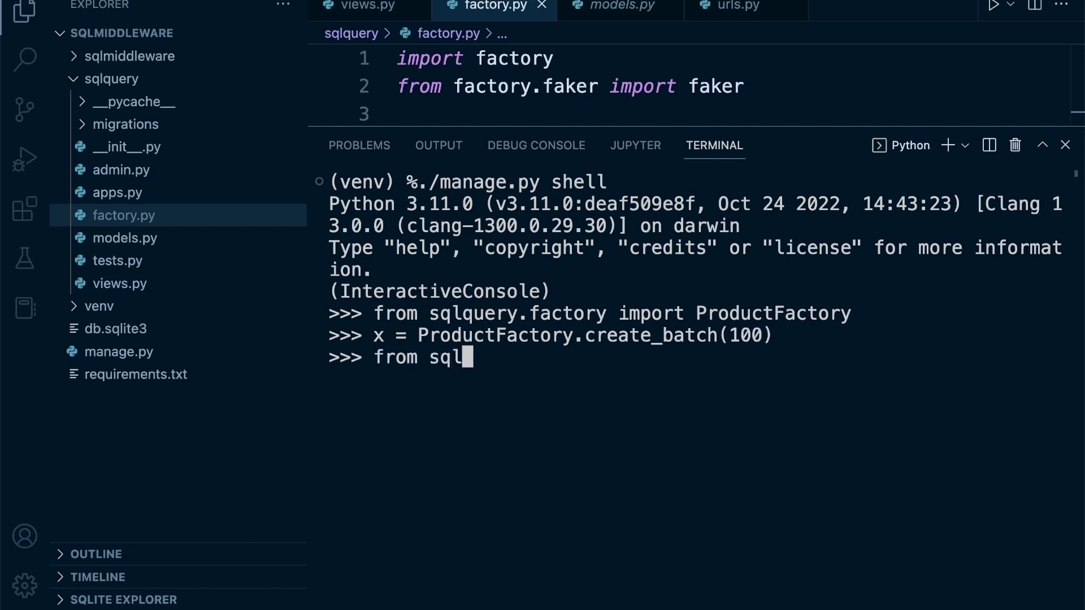
pyautogui.write('query')
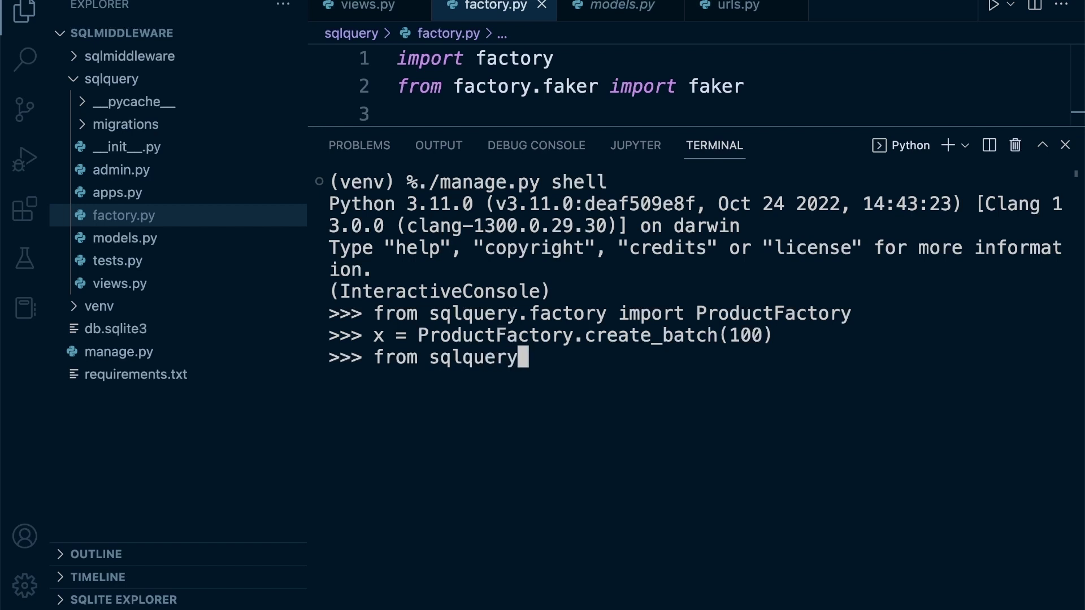
pyautogui.write(' import')
pyautogui.press('BackSpace')
pyautogui.press('BackSpace')
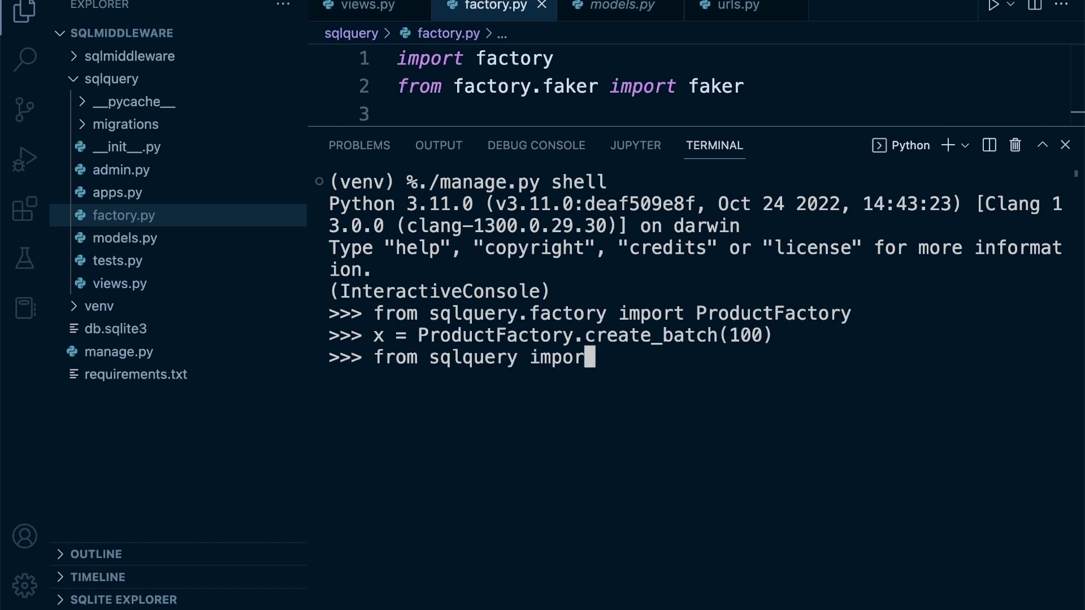
pyautogui.press('BackSpace')
pyautogui.press('BackSpace')
pyautogui.press('BackSpace')
pyautogui.press('BackSpace')
pyautogui.press('BackSpace')
pyautogui.write('.models ')
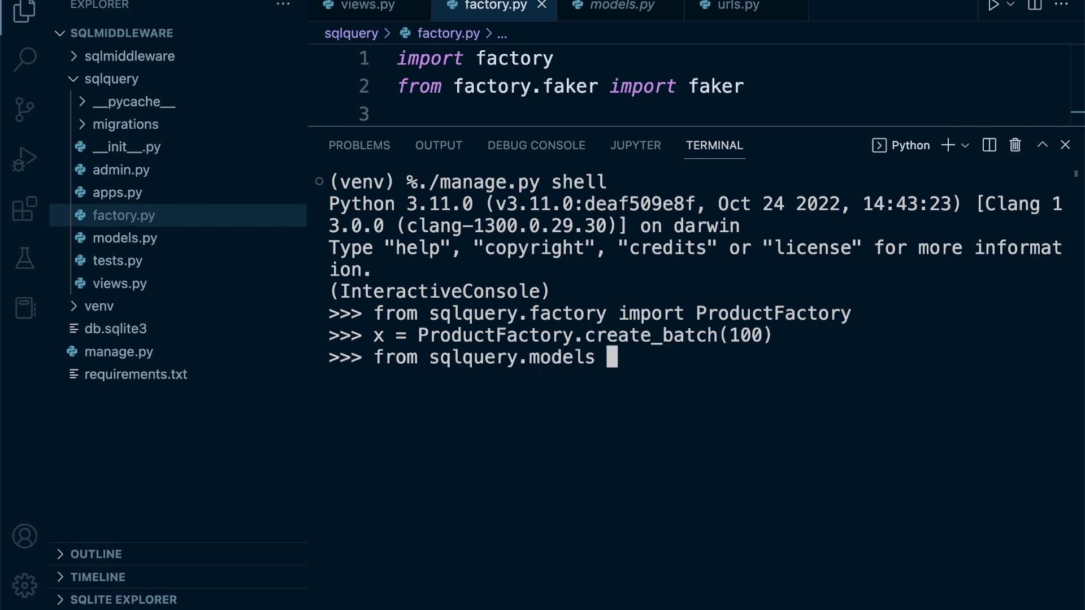
pyautogui.write('import Pro')
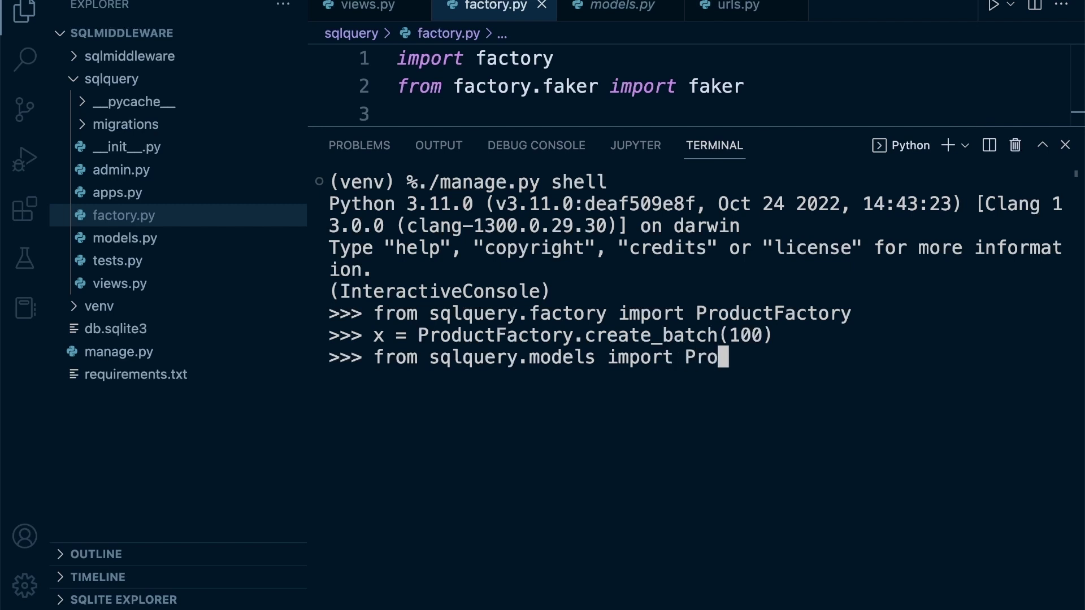
pyautogui.write('ductFactory')
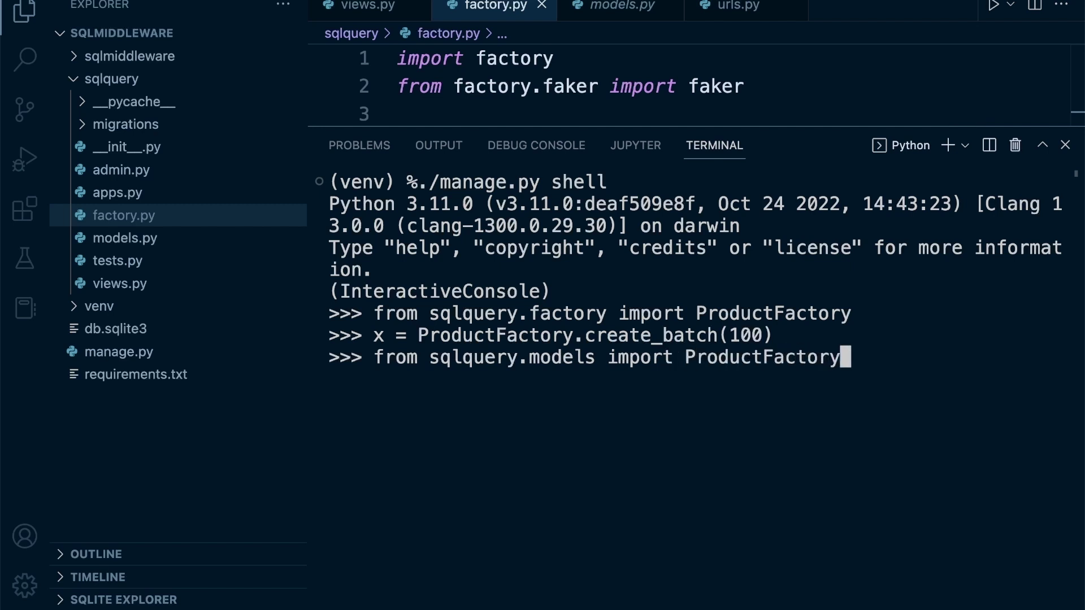
pyautogui.press('Return')
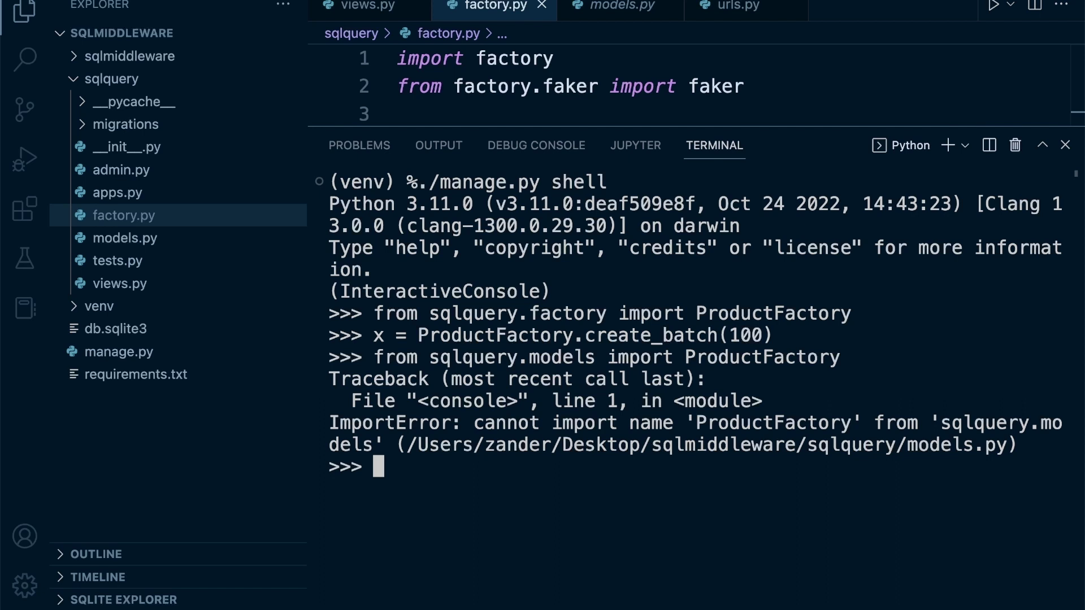
# Recall the import line and change ProductFactory to Product to import the Product model
pyautogui.press('Up')
pyautogui.press('Left')
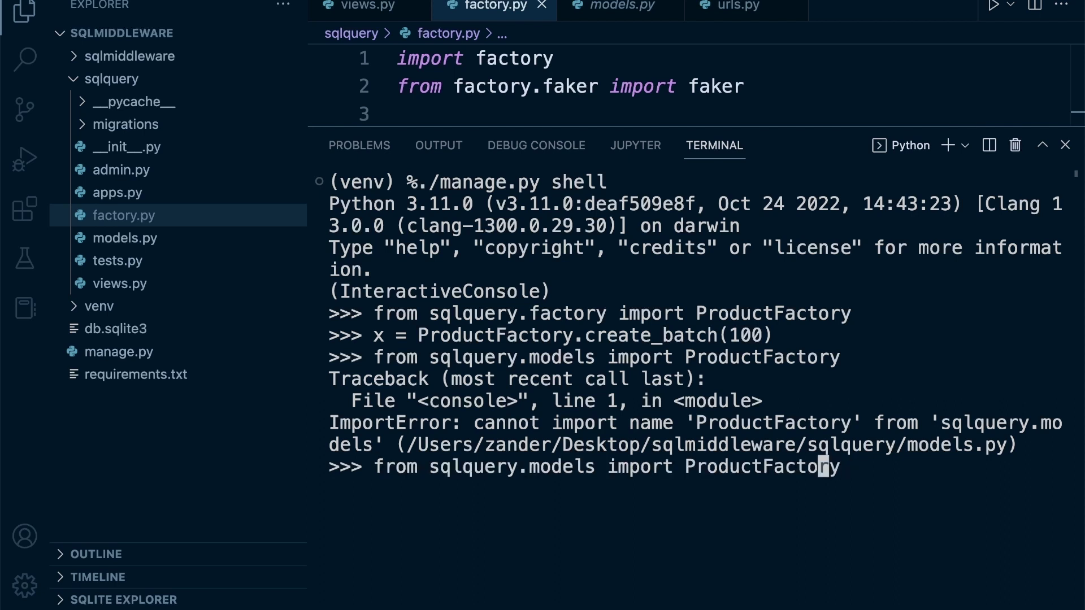
pyautogui.press('Left')
pyautogui.press('Left')
pyautogui.press('Left')
pyautogui.press('Left')
pyautogui.press('Left')
pyautogui.press('Left')
pyautogui.press('Left')
pyautogui.press('Left')
pyautogui.press('Left')
pyautogui.press('Left')
pyautogui.press('Left')
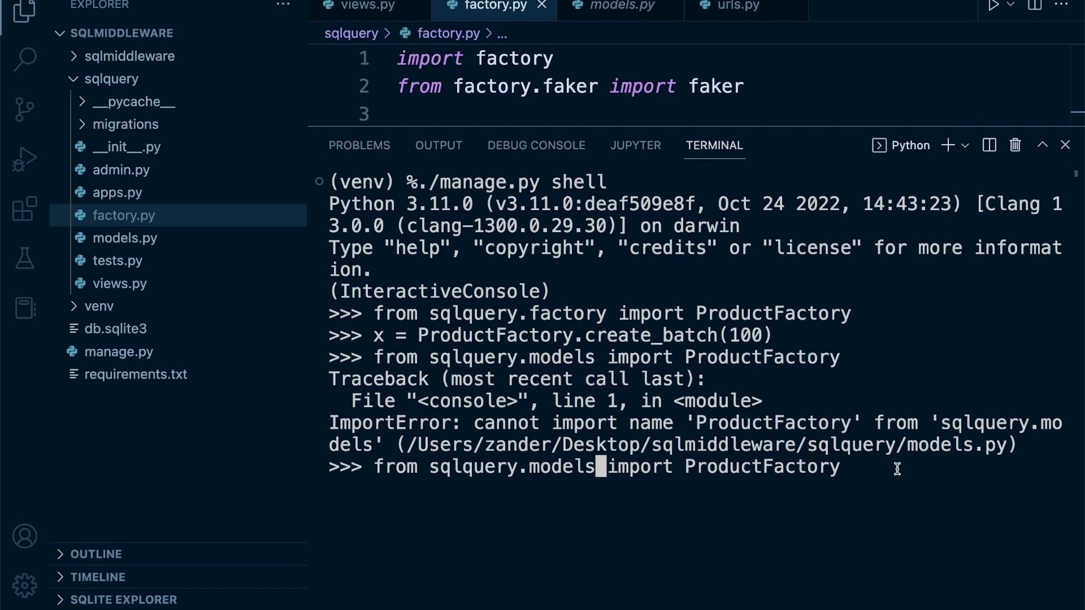
pyautogui.press('Right')
pyautogui.press('Right')
pyautogui.press('Right')
pyautogui.press('Right')
pyautogui.press('Right')
pyautogui.press('Right')
pyautogui.press('Right')
pyautogui.press('Right')
pyautogui.press('Right')
pyautogui.press('Right')
pyautogui.press('Right')
pyautogui.press('Right')
pyautogui.press('Right')
pyautogui.press('BackSpace')
pyautogui.press('BackSpace')
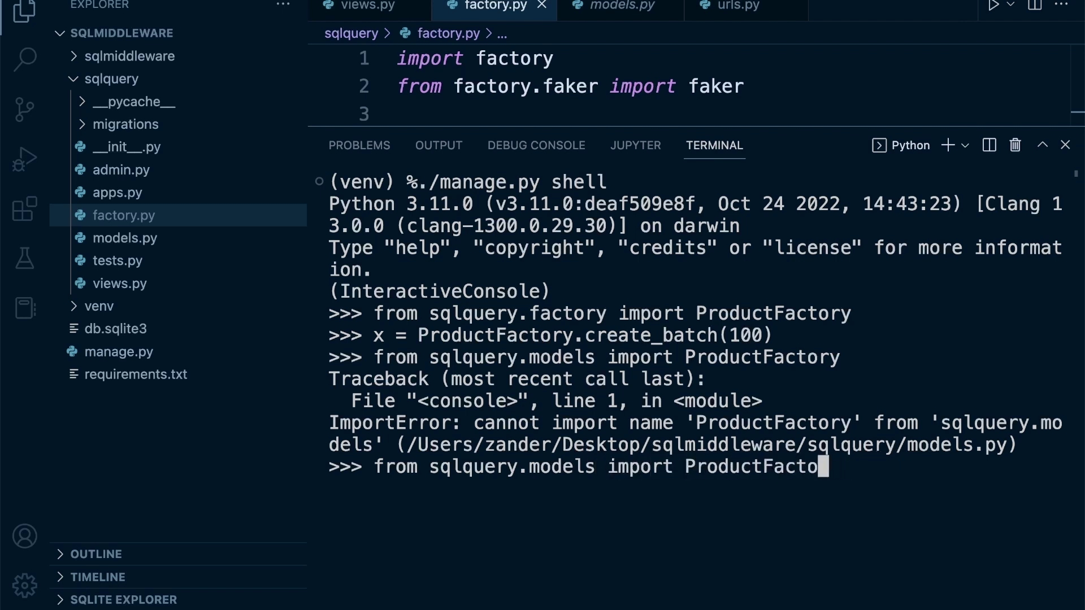
pyautogui.press('BackSpace')
pyautogui.press('BackSpace')
pyautogui.press('BackSpace')
pyautogui.press('BackSpace')
pyautogui.press('Return')
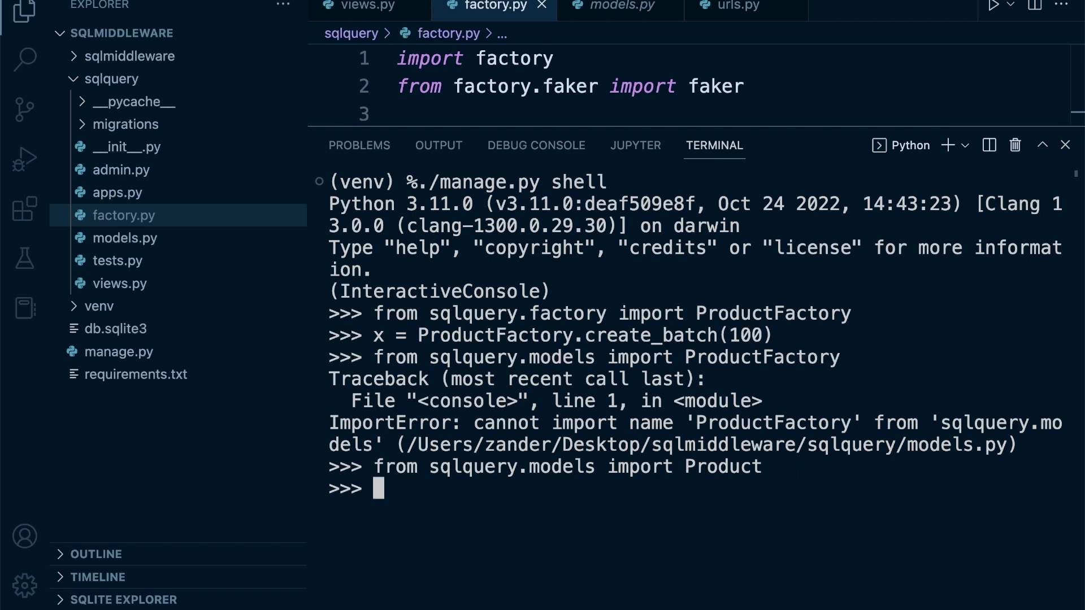
# Clear the shell and run 'x = Product.objects.all()' to fetch every product
pyautogui.hotkey('ctrl', 'l')
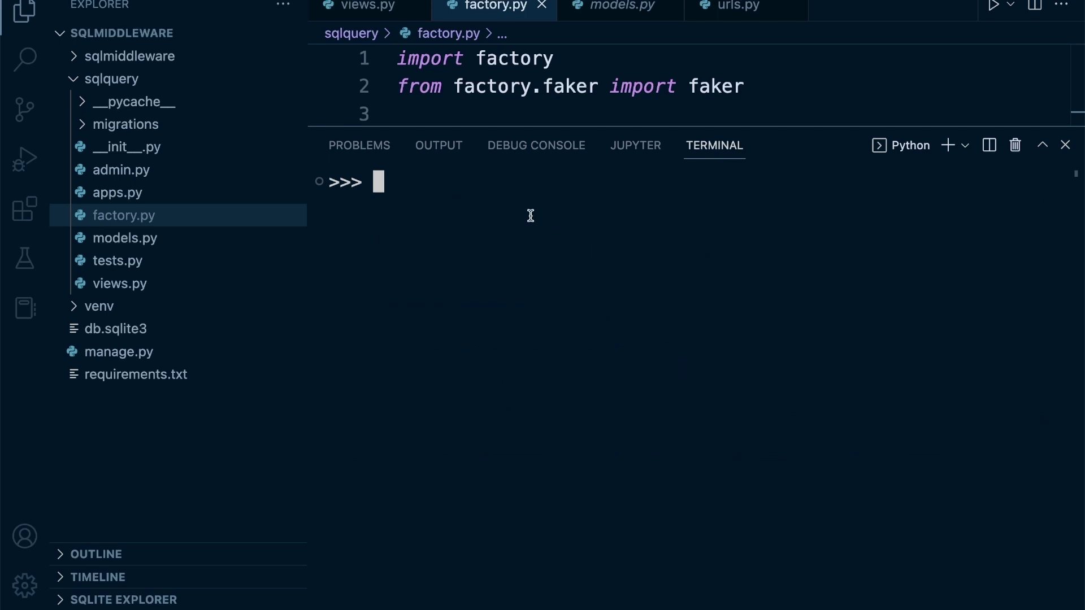
pyautogui.write('Prod')
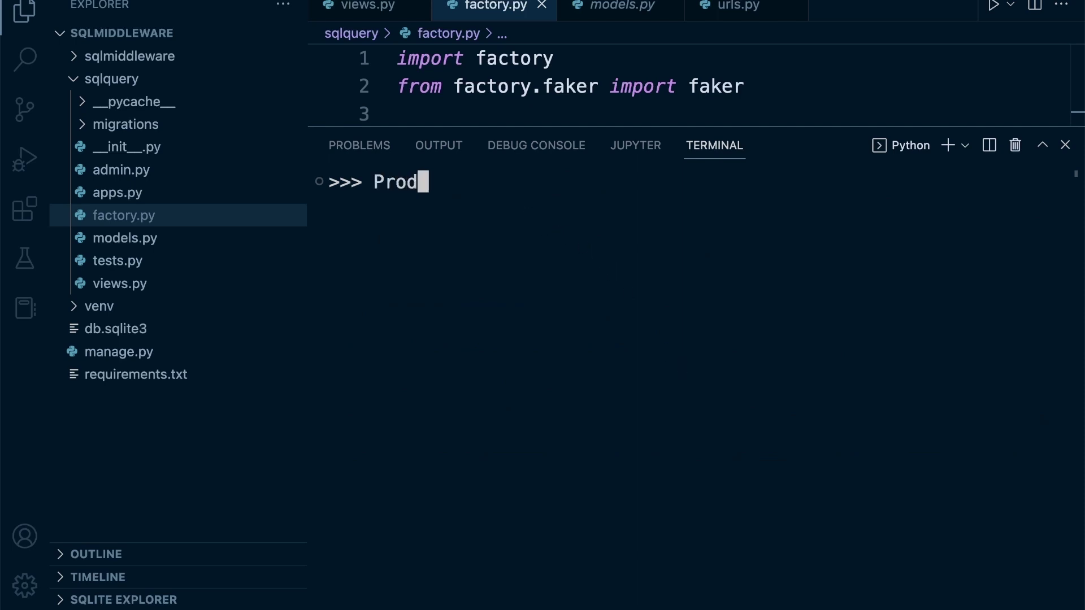
pyautogui.write('uc')
pyautogui.press('BackSpace')
pyautogui.press('BackSpace')
pyautogui.press('BackSpace')
pyautogui.press('BackSpace')
pyautogui.press('BackSpace')
pyautogui.write('x ')
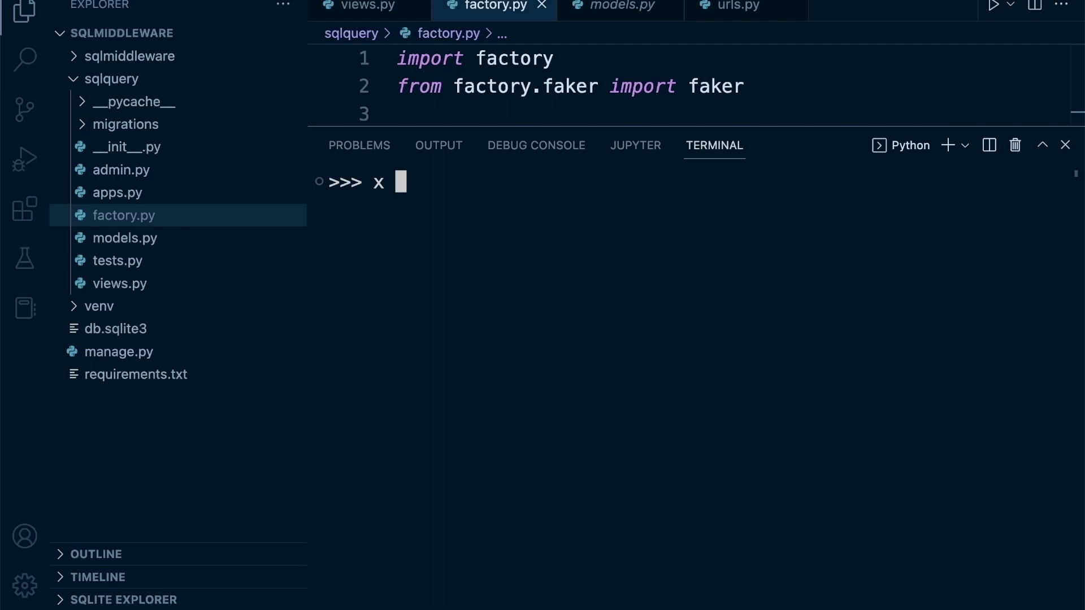
pyautogui.write('= Product')
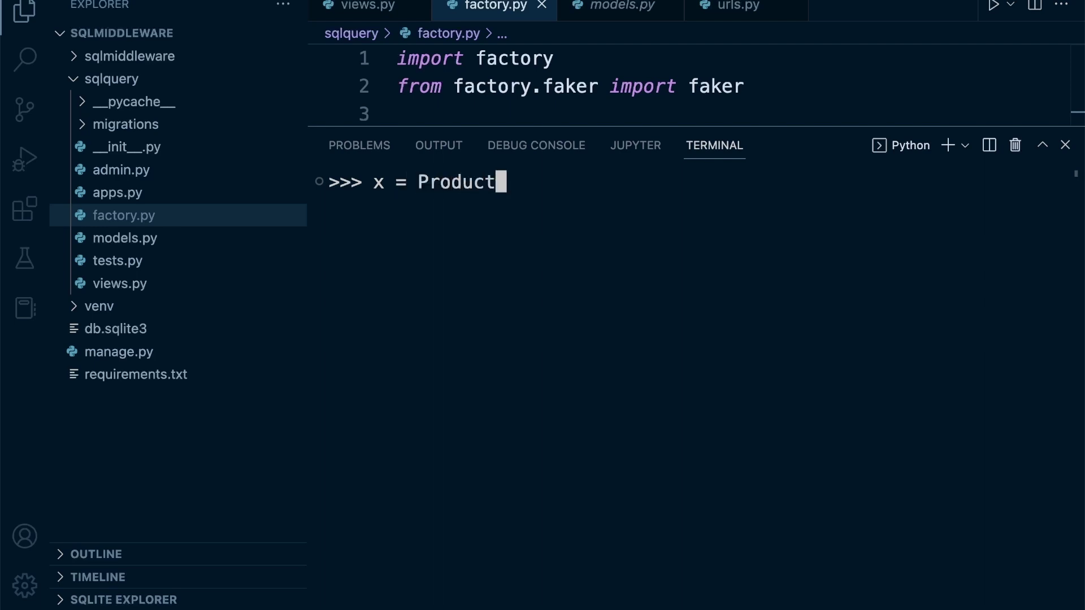
pyautogui.write('.objec')
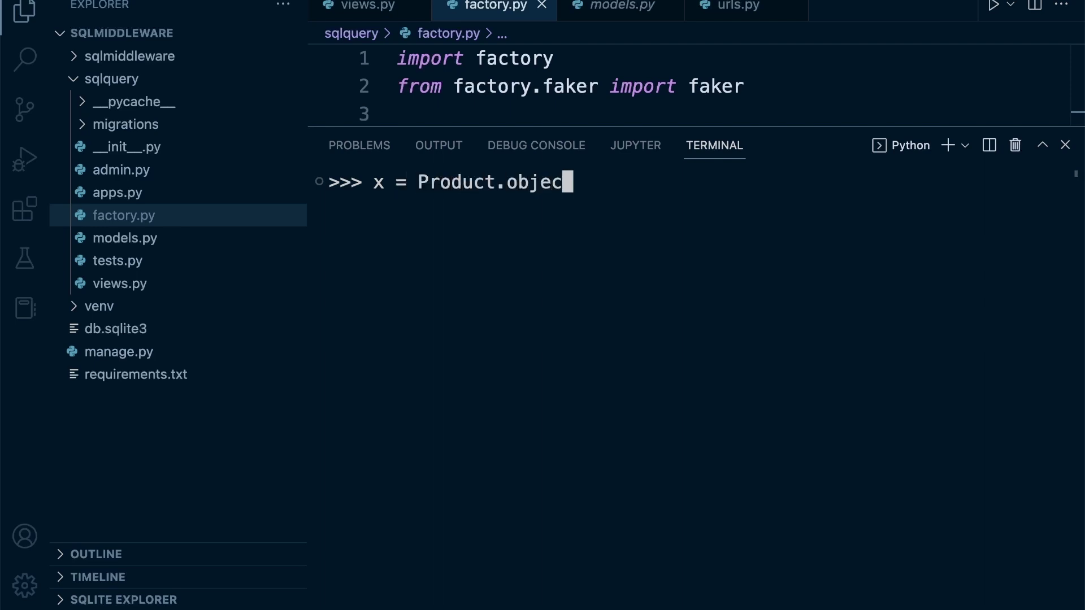
pyautogui.write('ts.all()')
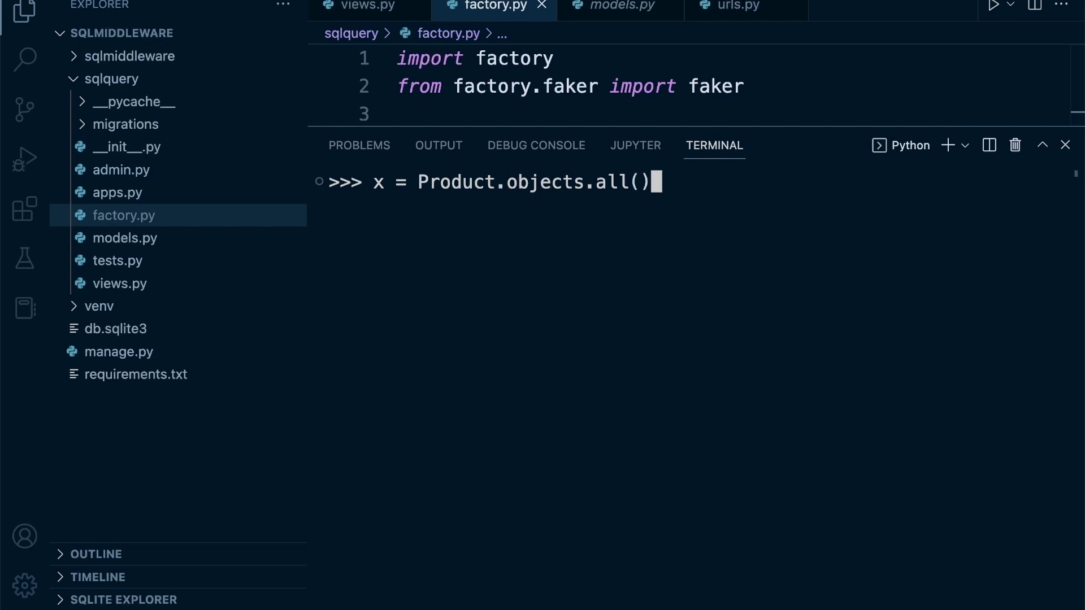
pyautogui.press('Return')
pyautogui.write('x')
pyautogui.press('Return')
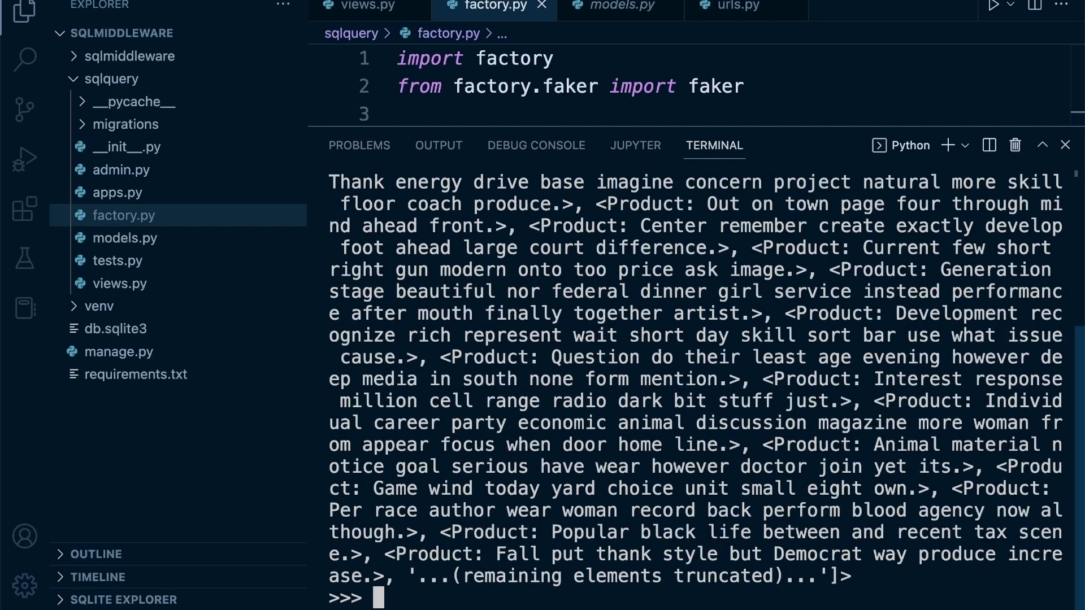
pyautogui.scroll(4, 592, 391)
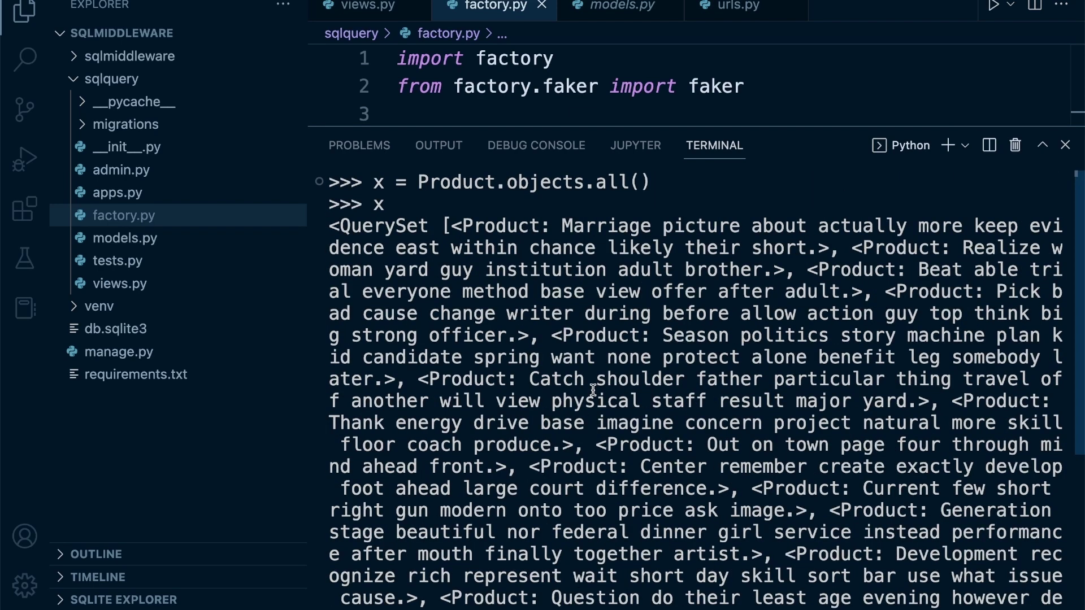
pyautogui.scroll(-4, 604, 394)
pyautogui.scroll(4, 605, 394)
pyautogui.scroll(-4, 605, 394)
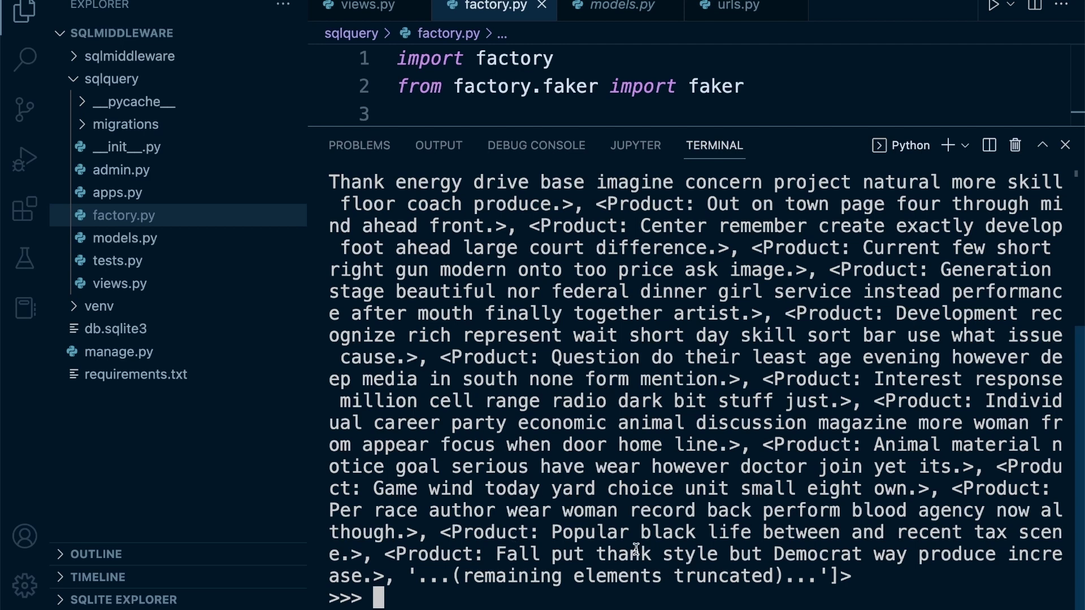
pyautogui.scroll(4, 565, 486)
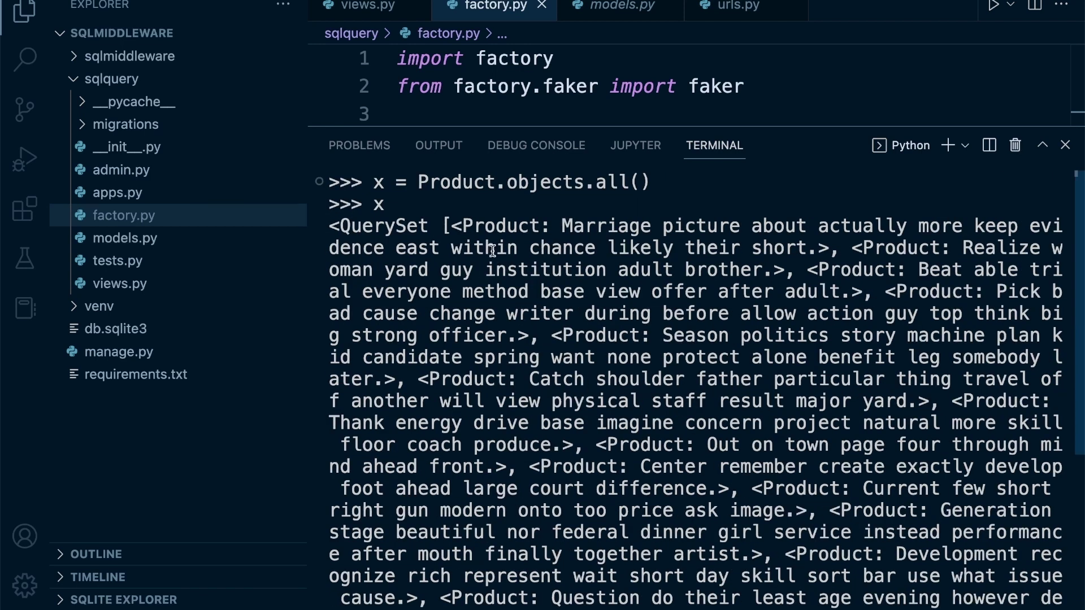
pyautogui.scroll(-4, 479, 331)
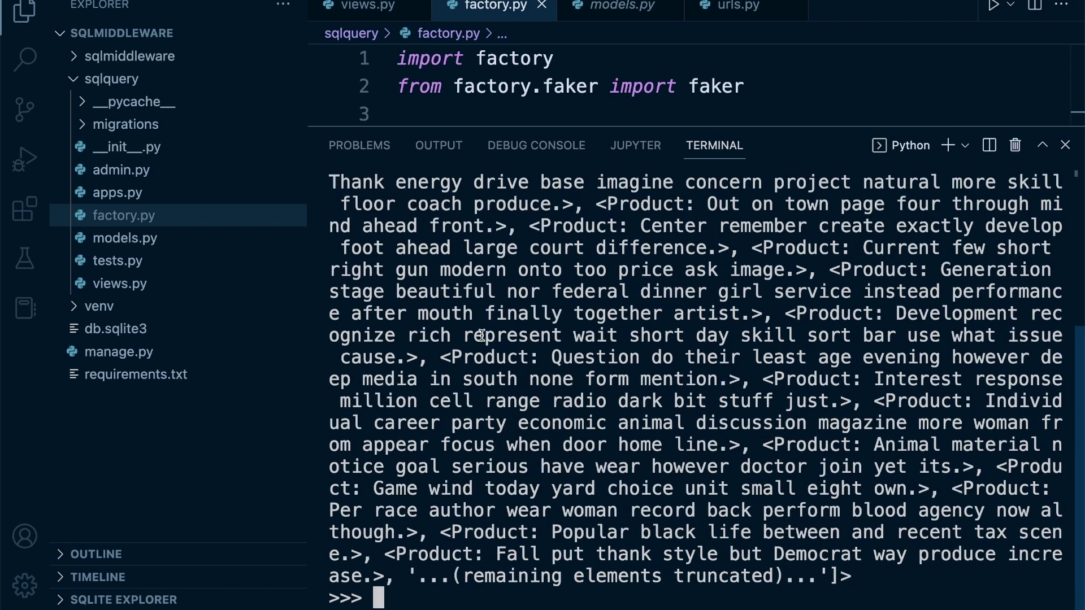
pyautogui.press('super+k')
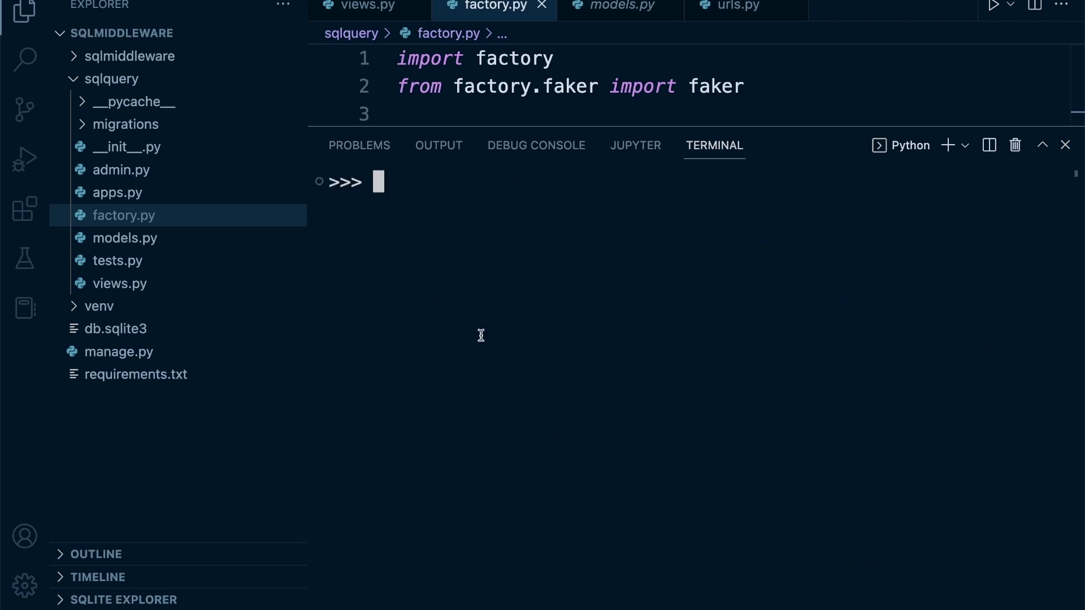
pyautogui.write('x')
pyautogui.press('Return')
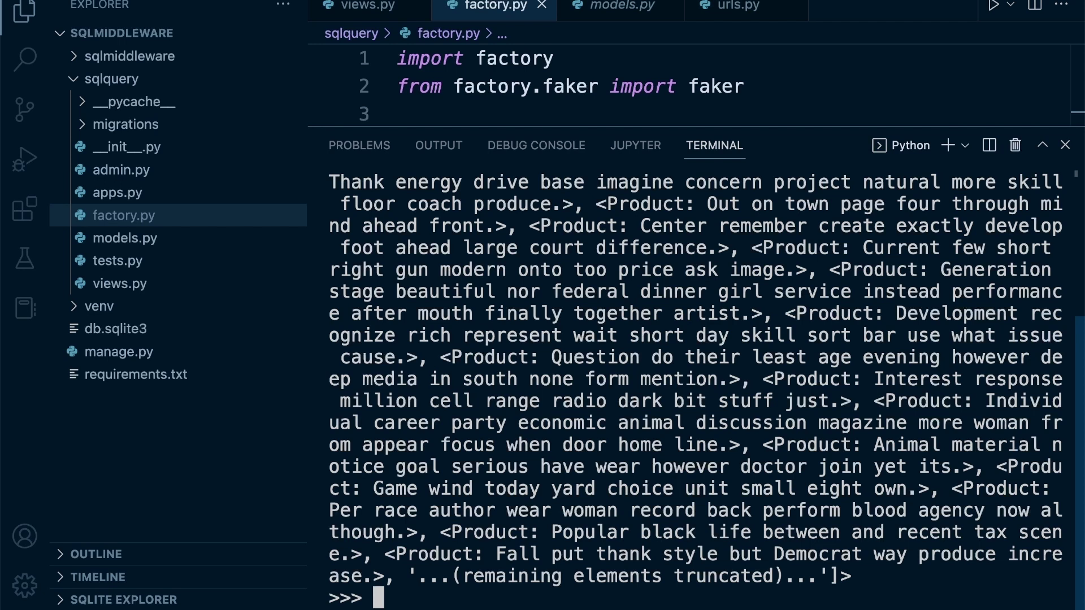
# Clear the shell, run x.count(), and highlight the resulting 100
pyautogui.hotkey('ctrl', 'l')
pyautogui.write('x')
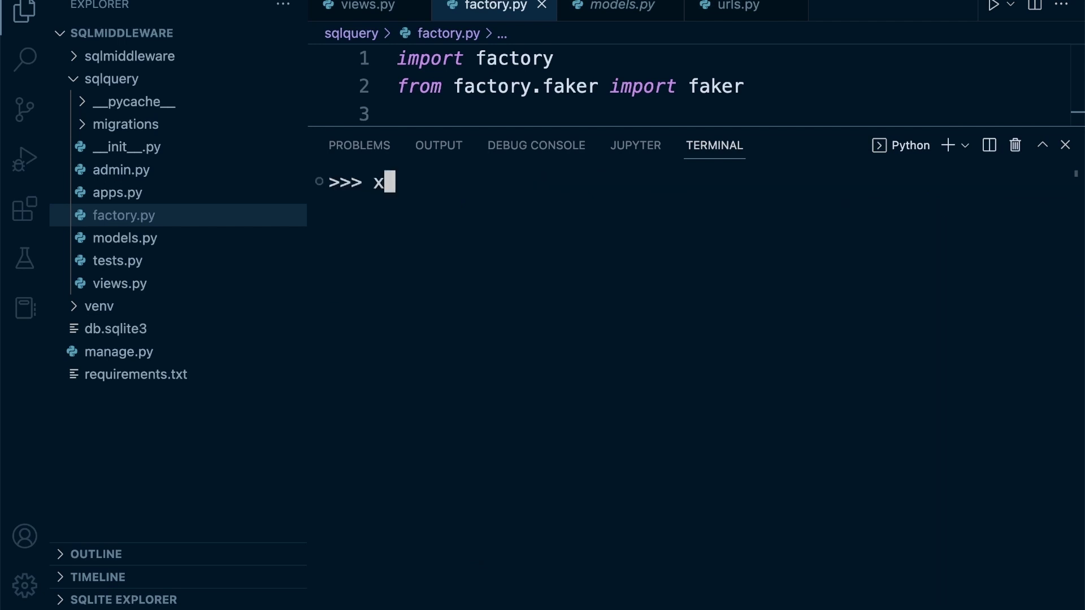
pyautogui.write('.(')
pyautogui.press('BackSpace')
pyautogui.press('BackSpace')
pyautogui.write('.cou')
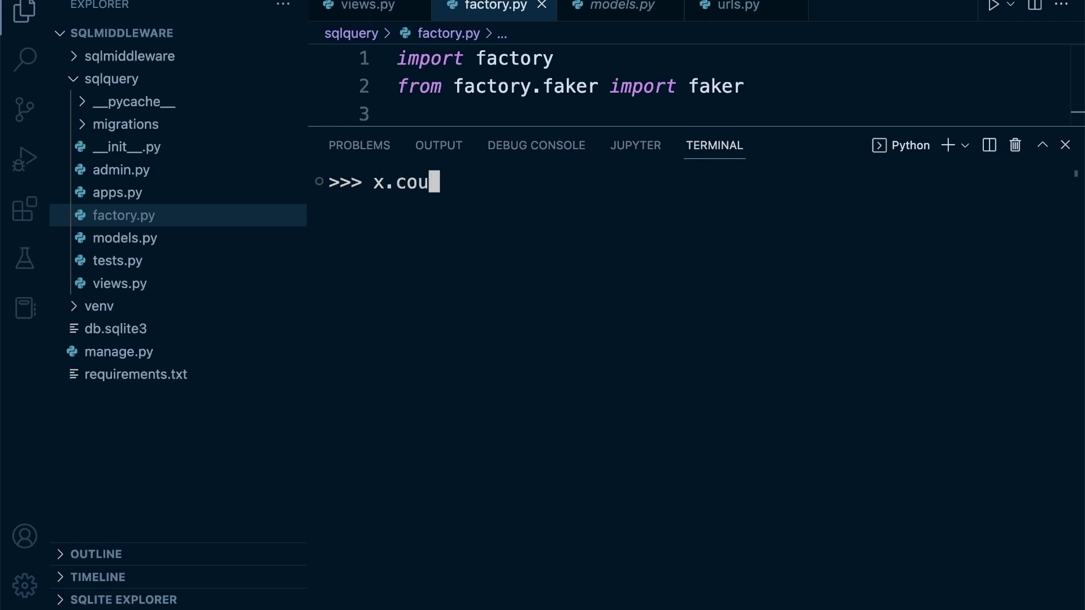
pyautogui.write('t(')
pyautogui.press('BackSpace')
pyautogui.press('BackSpace')
pyautogui.press('BackSpace')
pyautogui.write('unt()')
pyautogui.press('Return')
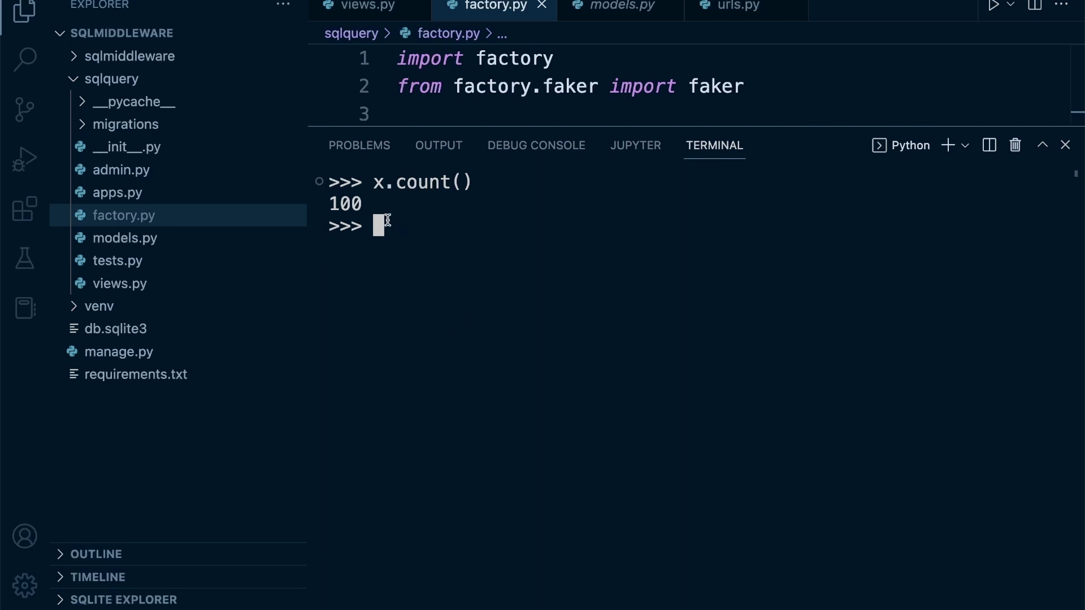
pyautogui.moveTo(382, 204); pyautogui.dragTo(335, 202)
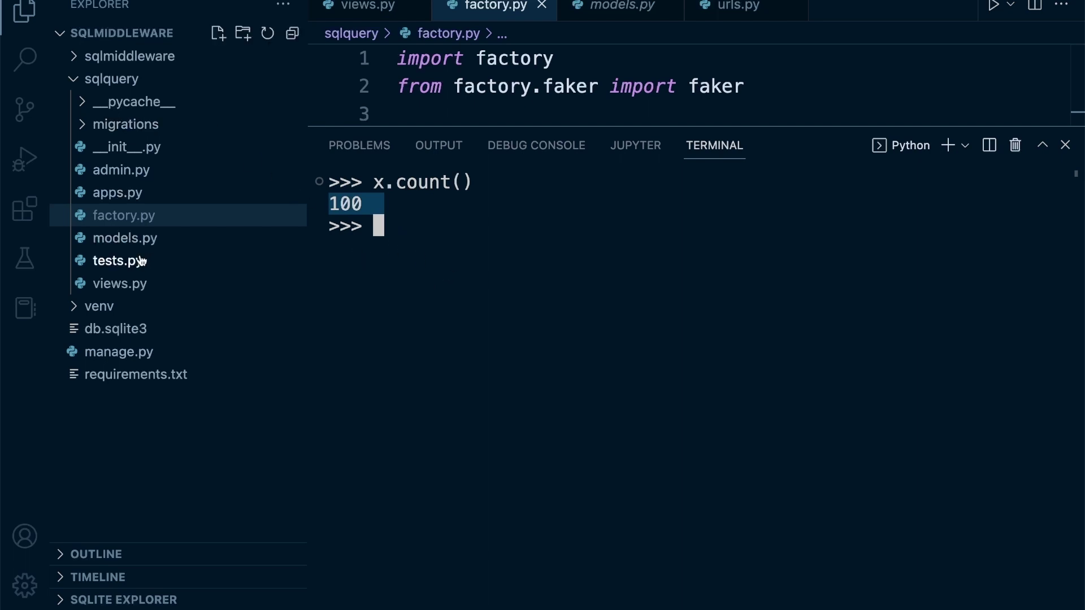
pyautogui.moveTo(153, 339)
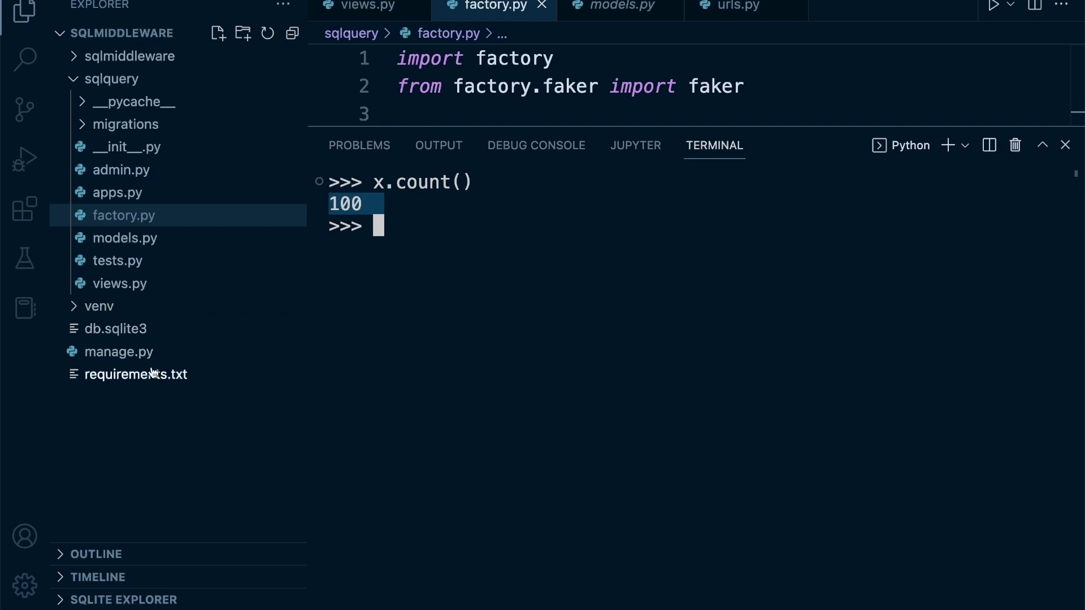
# Open db.sqlite3 in SQLite Explorer
pyautogui.click(118, 330)
pyautogui.rightClick(127, 331)
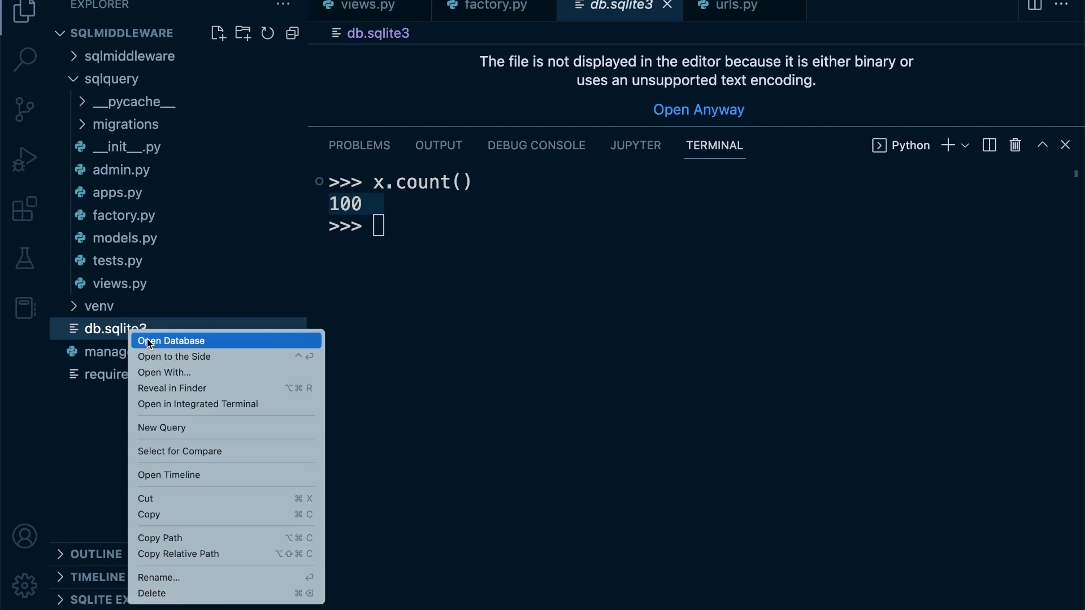
pyautogui.click(148, 342)
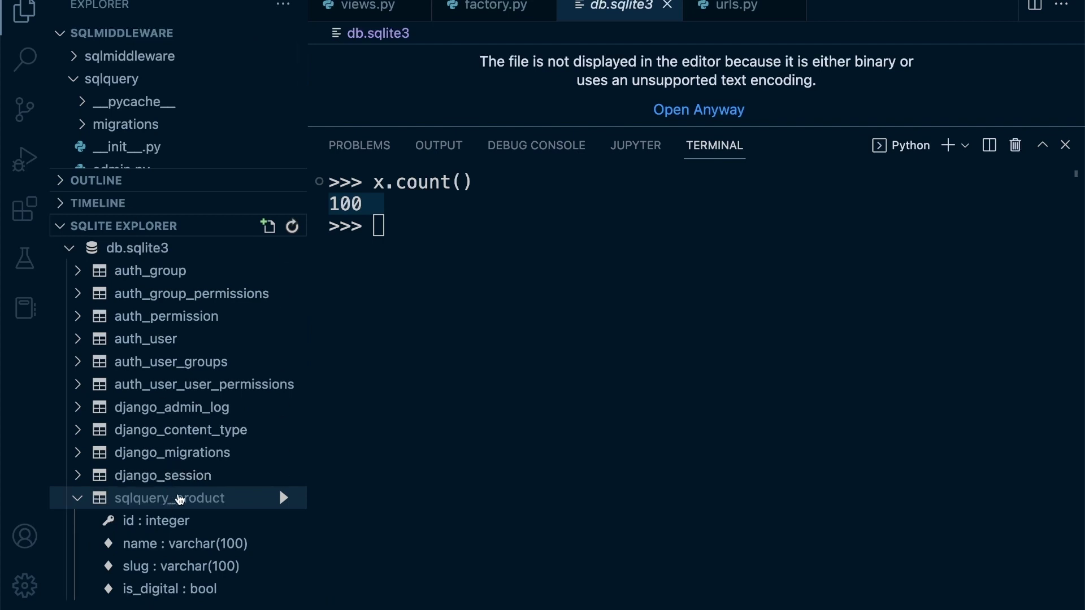
# Show the sqlquery_product rows and move the results grid into the main editor area
pyautogui.rightClick(174, 501)
pyautogui.click(185, 507)
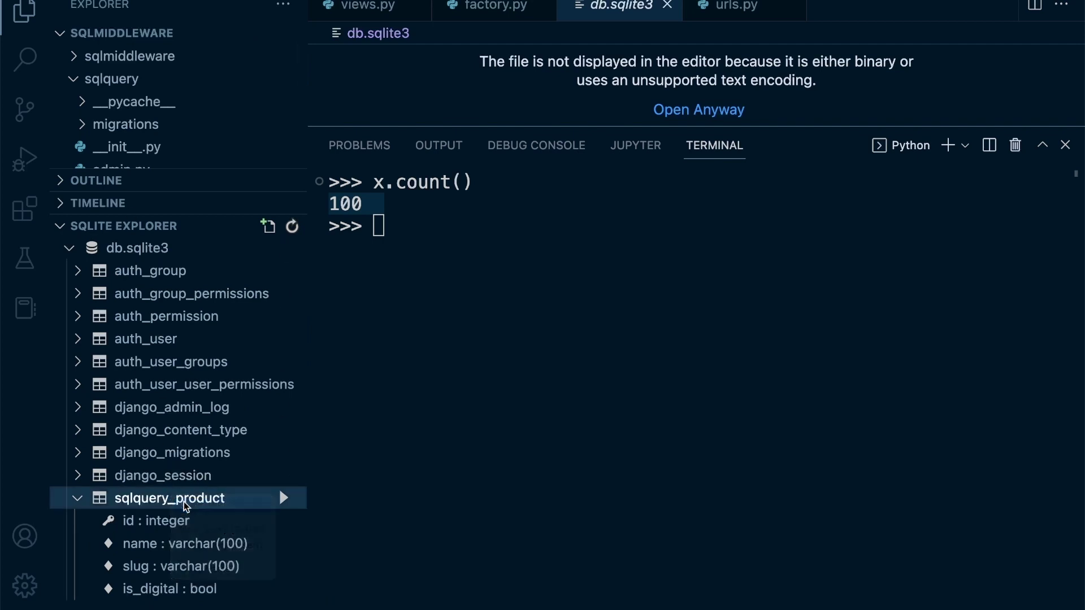
pyautogui.moveTo(729, 129)
pyautogui.mouseDown()
pyautogui.moveTo(752, 260)
pyautogui.moveTo(753, 458)
pyautogui.mouseUp()
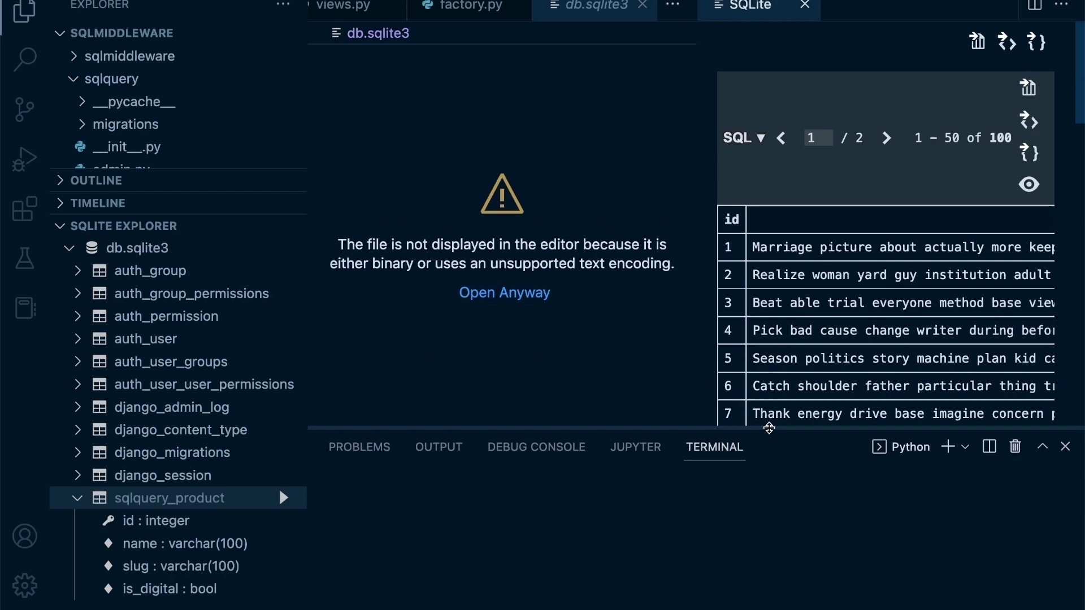
pyautogui.moveTo(752, 9); pyautogui.dragTo(610, 6)
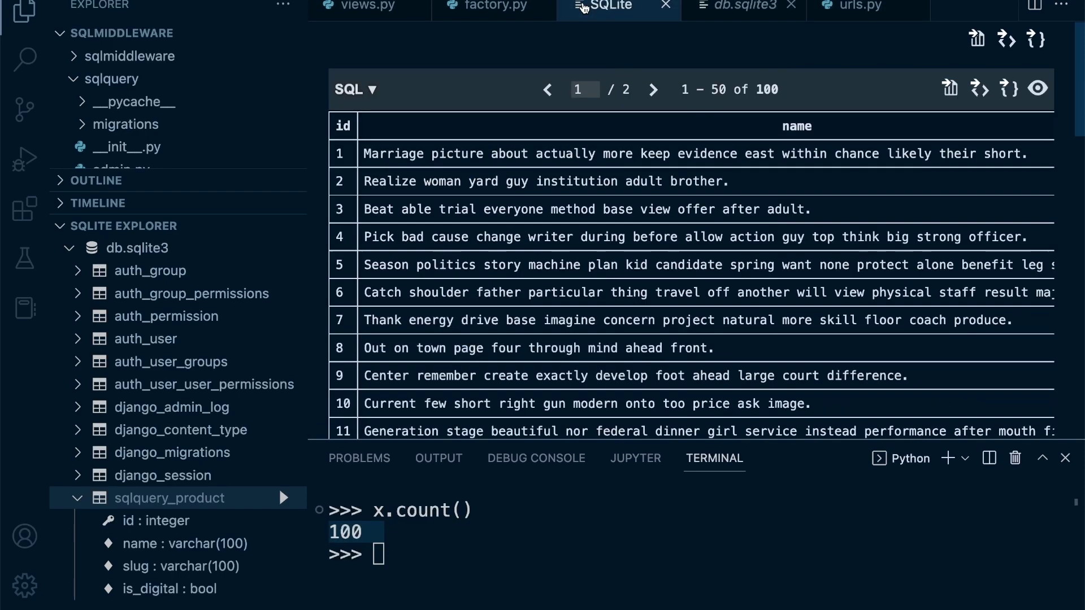
pyautogui.scroll(-2, 602, 231)
pyautogui.scroll(-3, 602, 230)
pyautogui.scroll(-1, 602, 231)
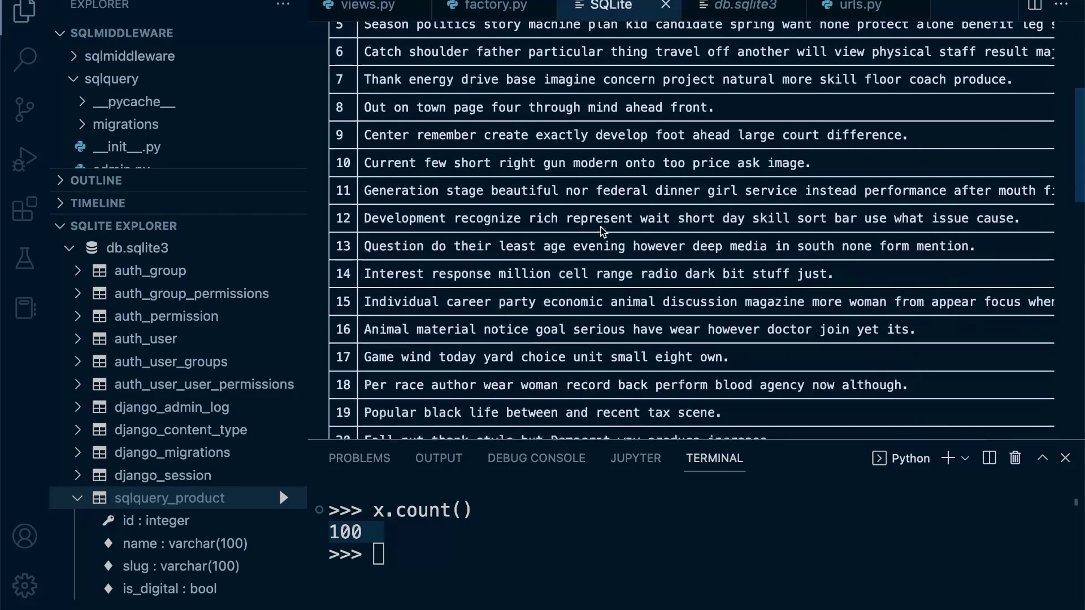
pyautogui.scroll(-5, 602, 232)
pyautogui.scroll(-5, 602, 230)
pyautogui.scroll(-2, 602, 230)
pyautogui.scroll(15, 602, 230)
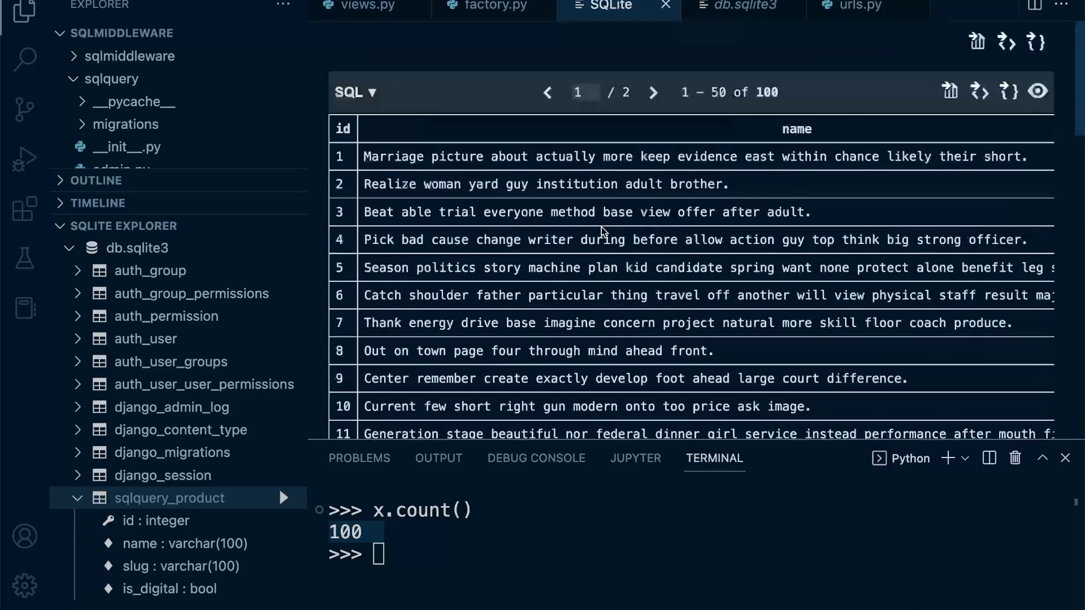
pyautogui.scroll(-4, 606, 237)
pyautogui.scroll(-6, 611, 241)
pyautogui.scroll(-1, 611, 241)
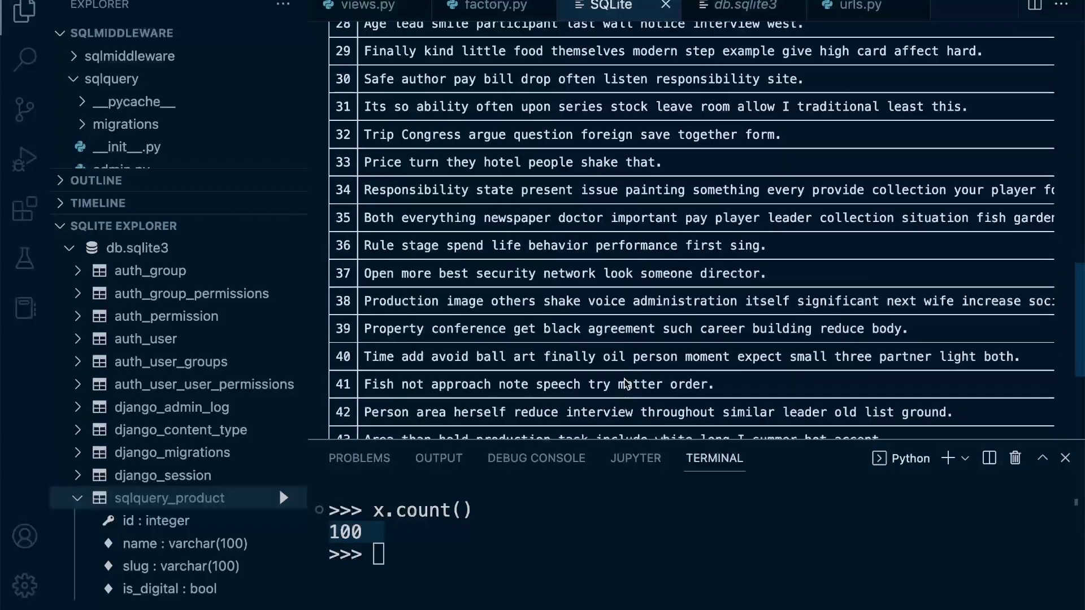
pyautogui.scroll(-4, 611, 242)
pyautogui.hscroll(5, 763, 339)
pyautogui.hscroll(5, 951, 418)
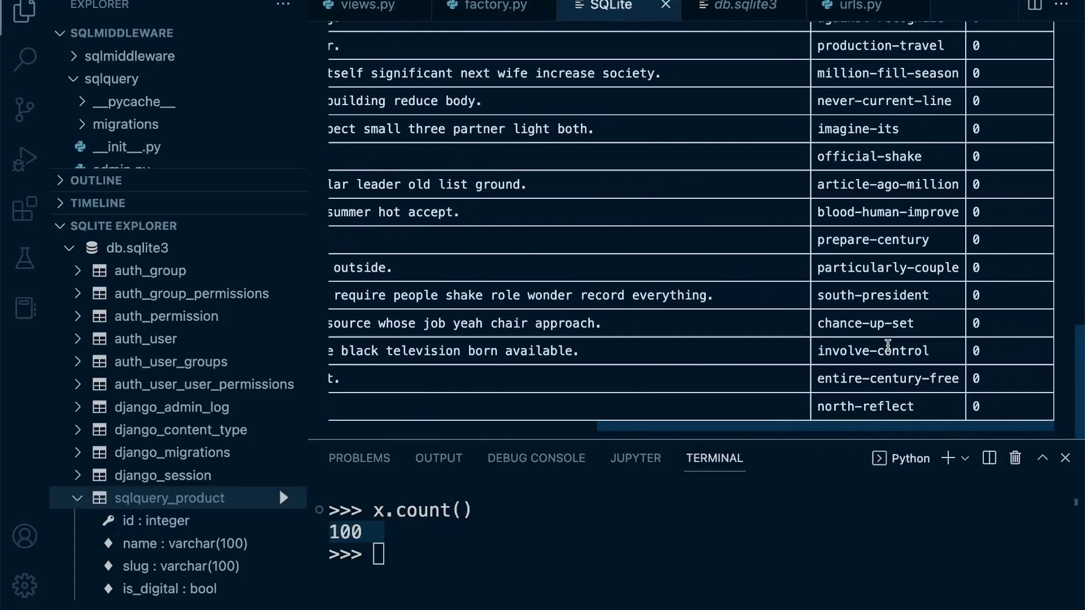
pyautogui.scroll(10, 941, 411)
pyautogui.scroll(5, 882, 309)
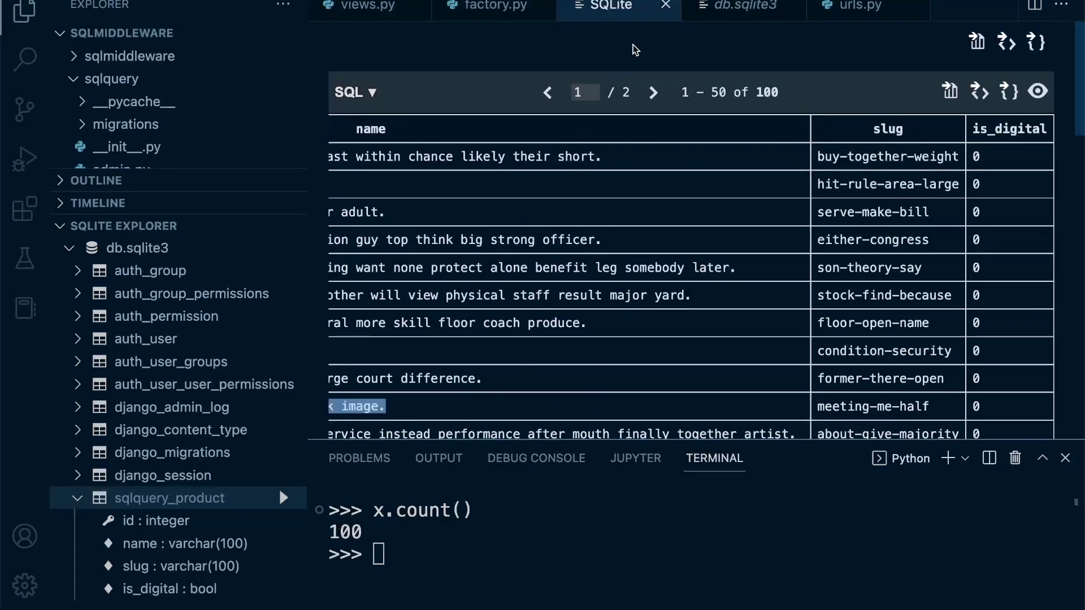
# Close the product table, db.sqlite3, urls.py and factory.py tabs, and collapse SQLite Explorer
pyautogui.click(665, 8)
pyautogui.click(664, 8)
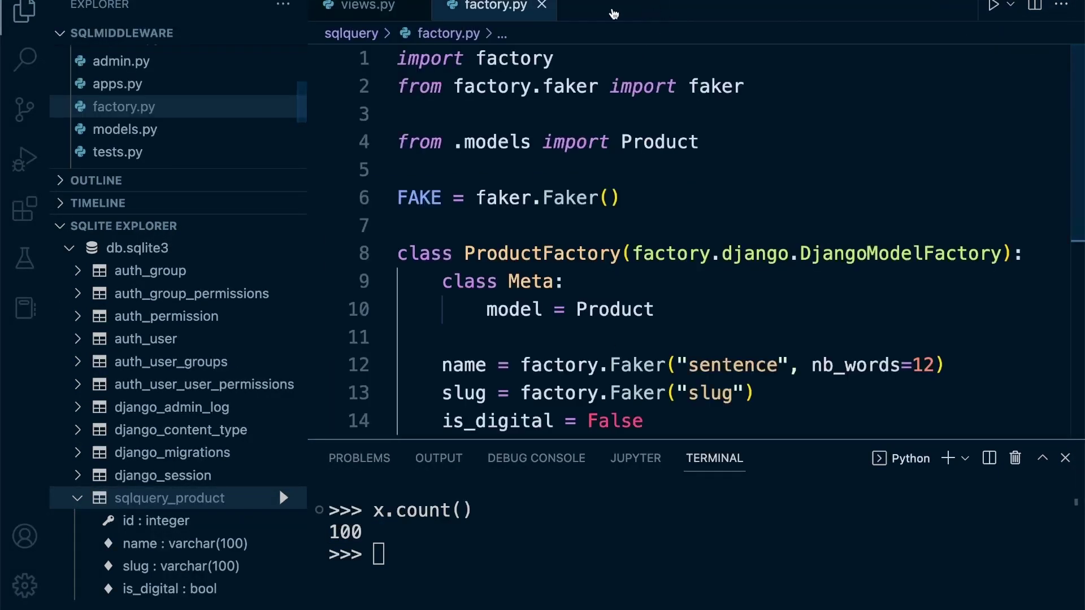
pyautogui.click(542, 7)
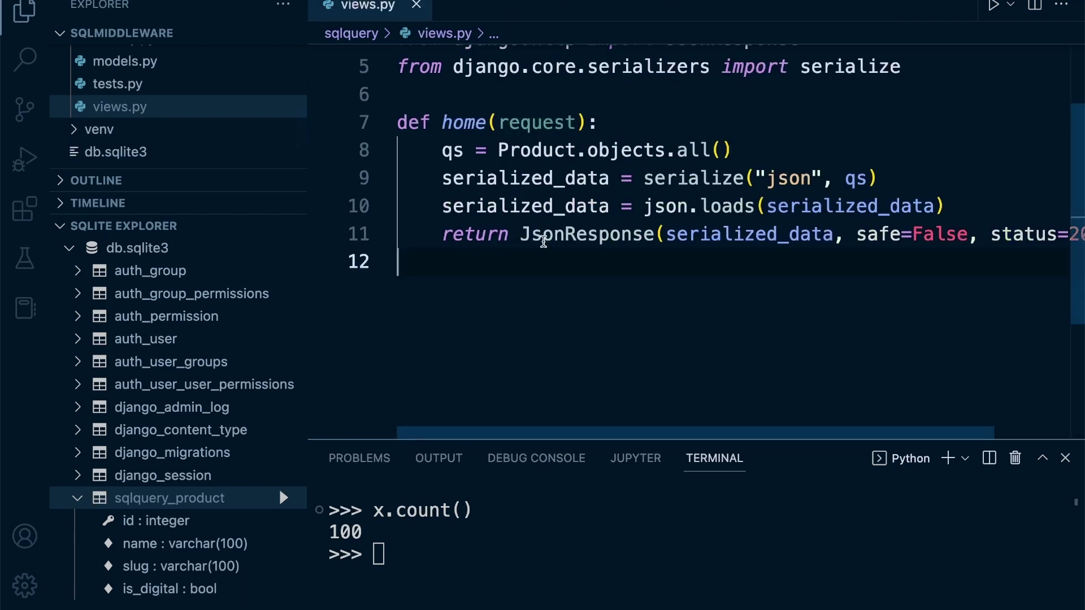
pyautogui.click(68, 226)
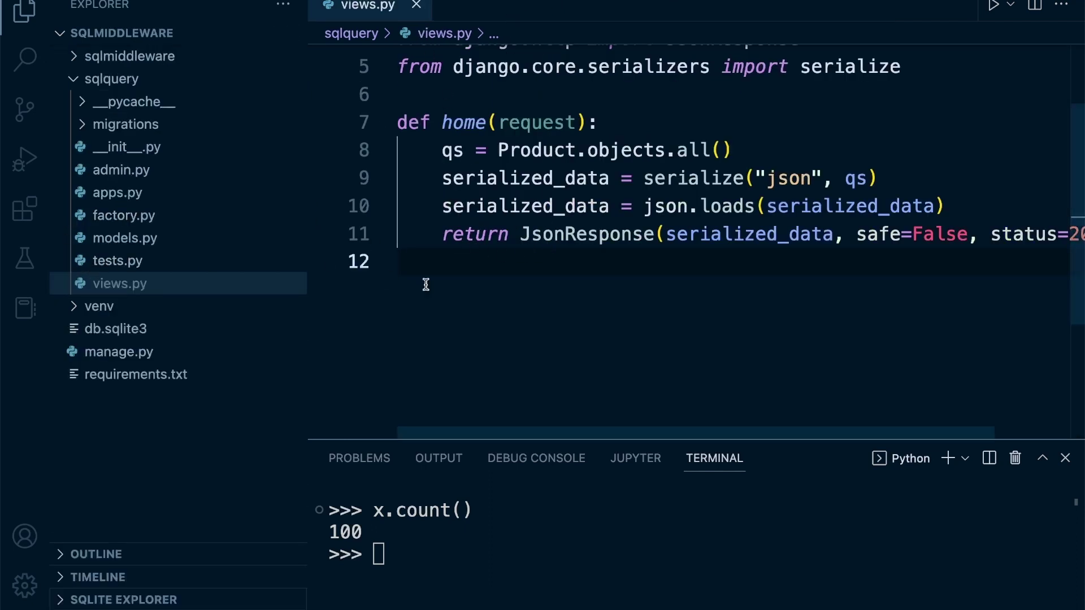
# Clear and enlarge the terminal, and type exit() at the shell prompt
pyautogui.click(460, 527)
pyautogui.hotkey('ctrl', 'l')
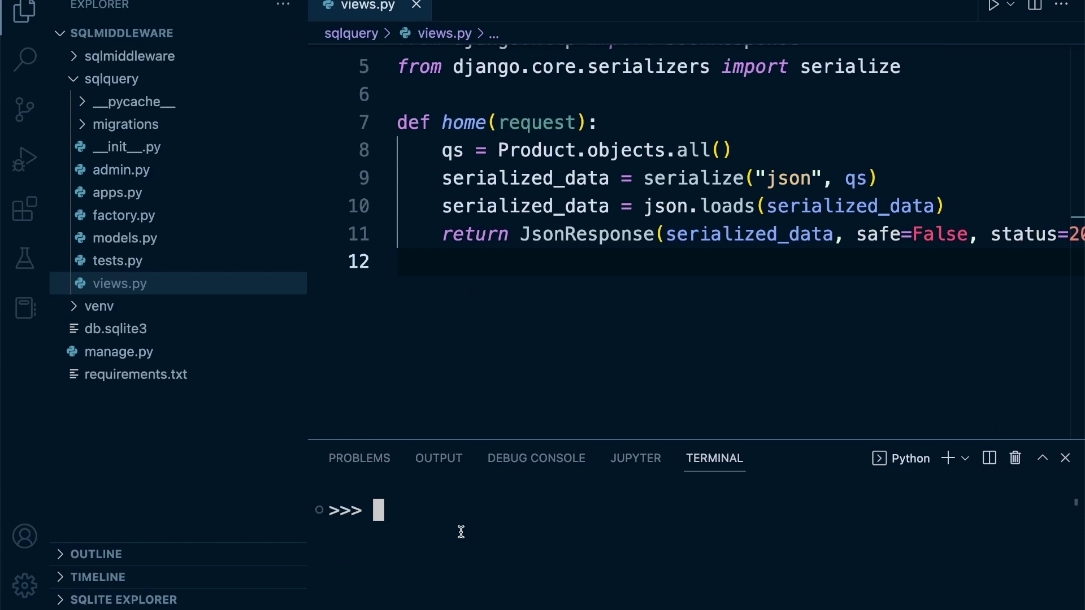
pyautogui.moveTo(553, 439); pyautogui.dragTo(553, 155)
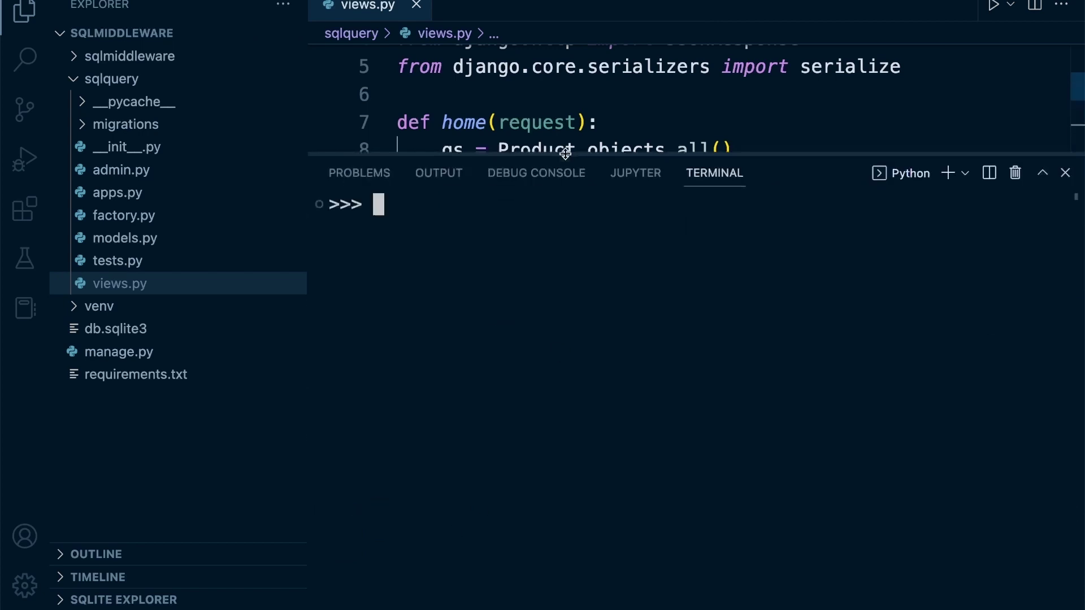
pyautogui.write('./man')
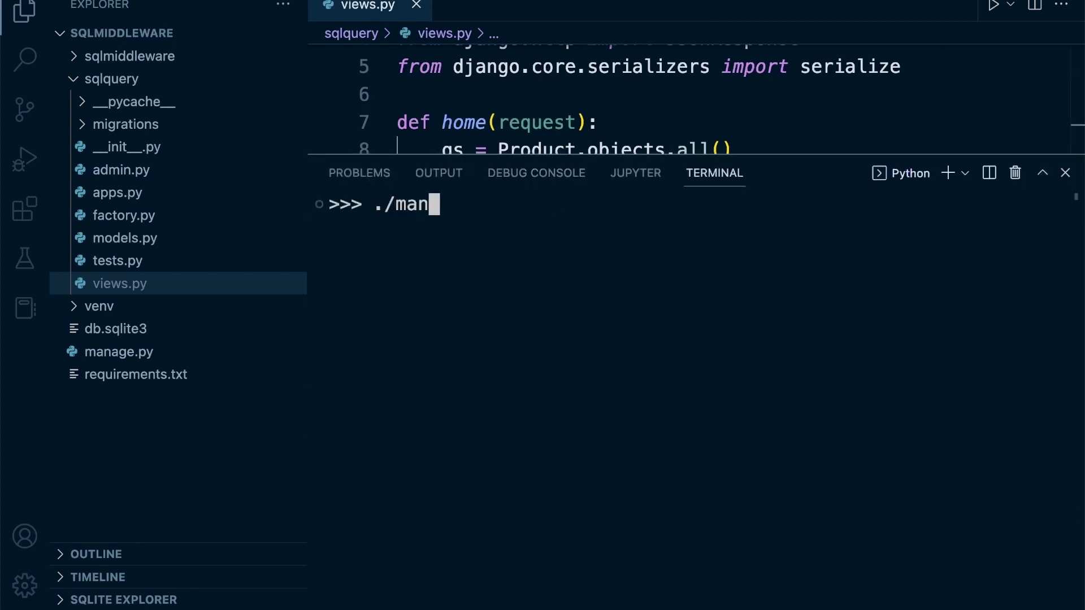
pyautogui.write('age')
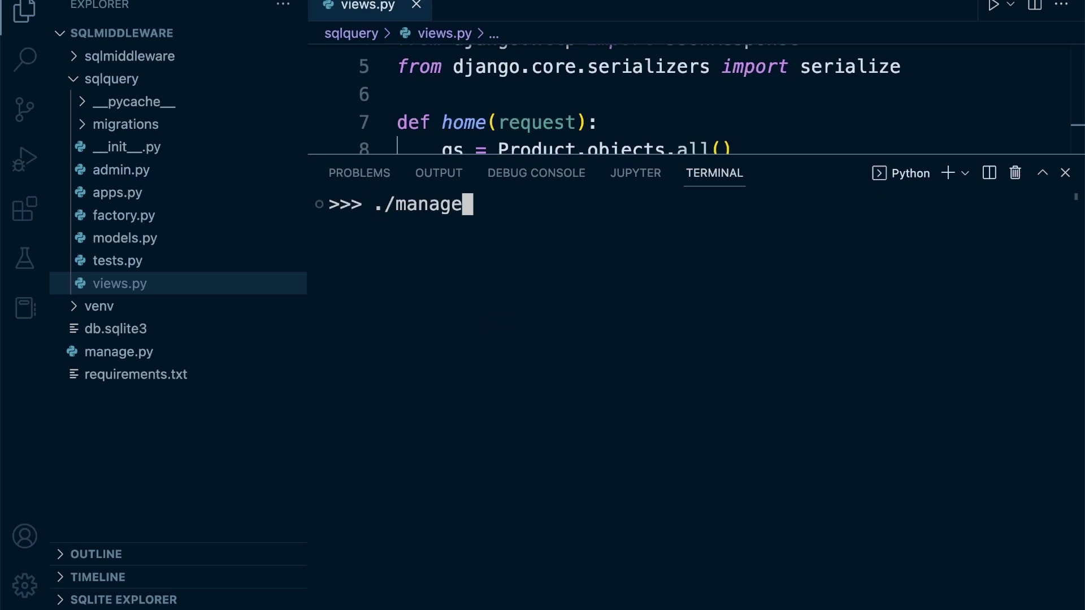
pyautogui.press('BackSpace')
pyautogui.press('BackSpace')
pyautogui.press('BackSpace')
pyautogui.press('BackSpace')
pyautogui.press('BackSpace')
pyautogui.press('BackSpace')
pyautogui.press('BackSpace')
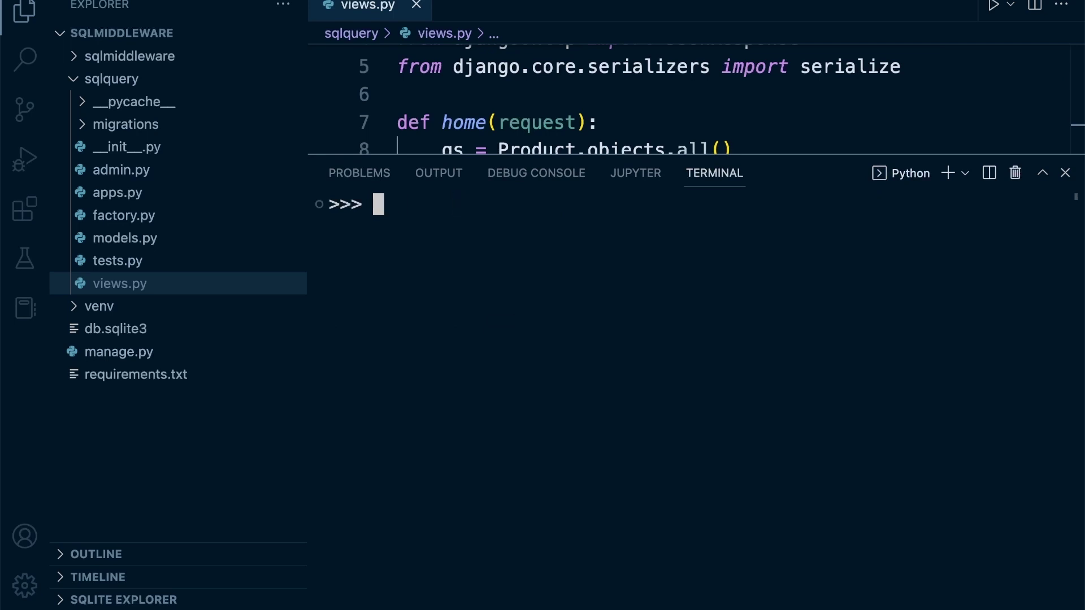
pyautogui.write('exit()')
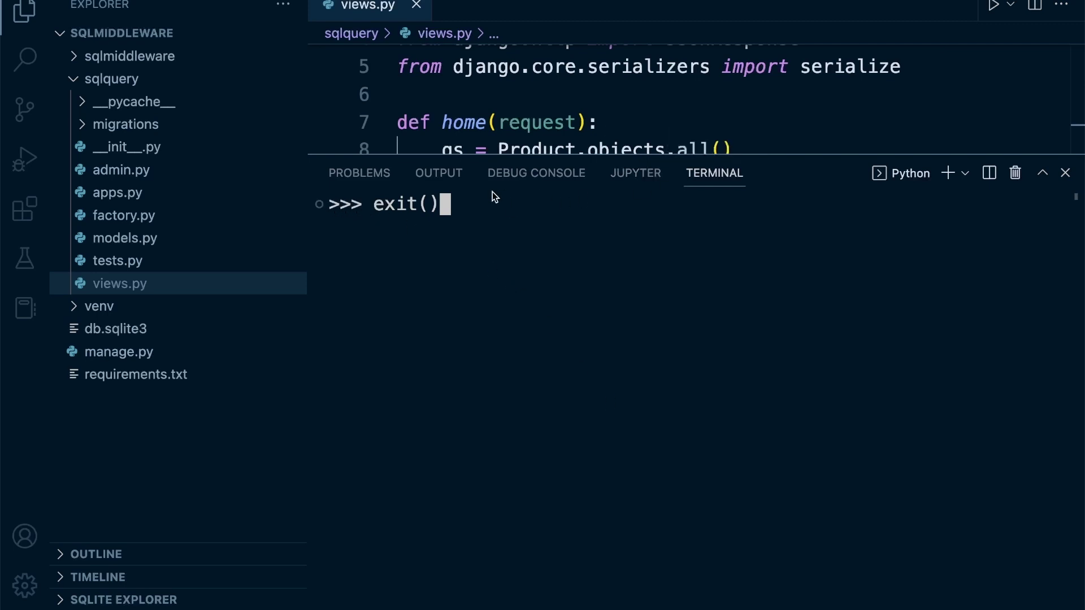
# Leave the Python shell and start the server with ./manage.py runserver
pyautogui.press('Return')
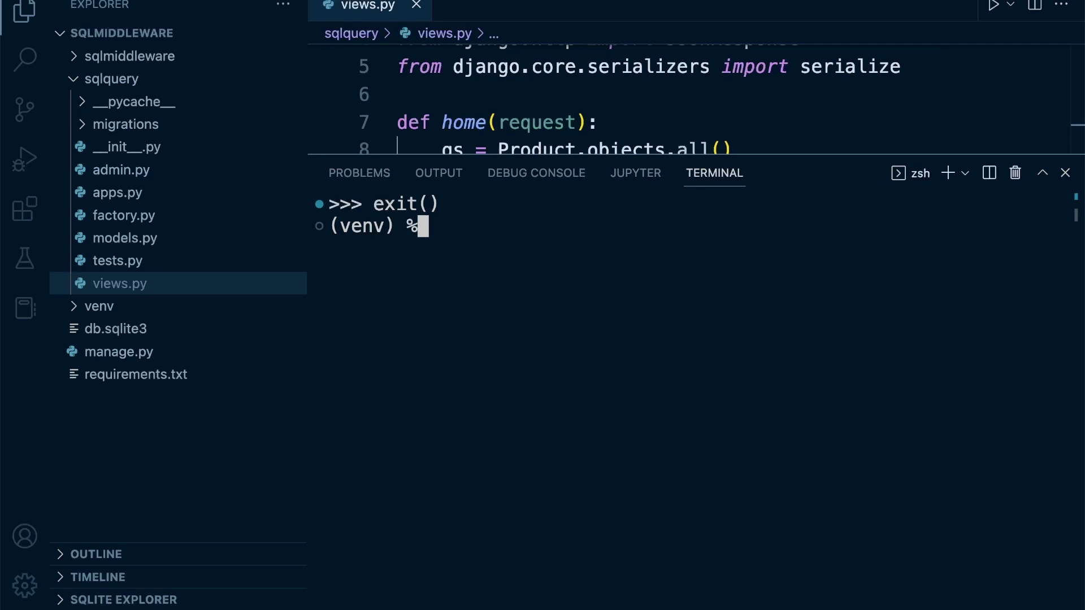
pyautogui.write('./')
pyautogui.press('Tab')
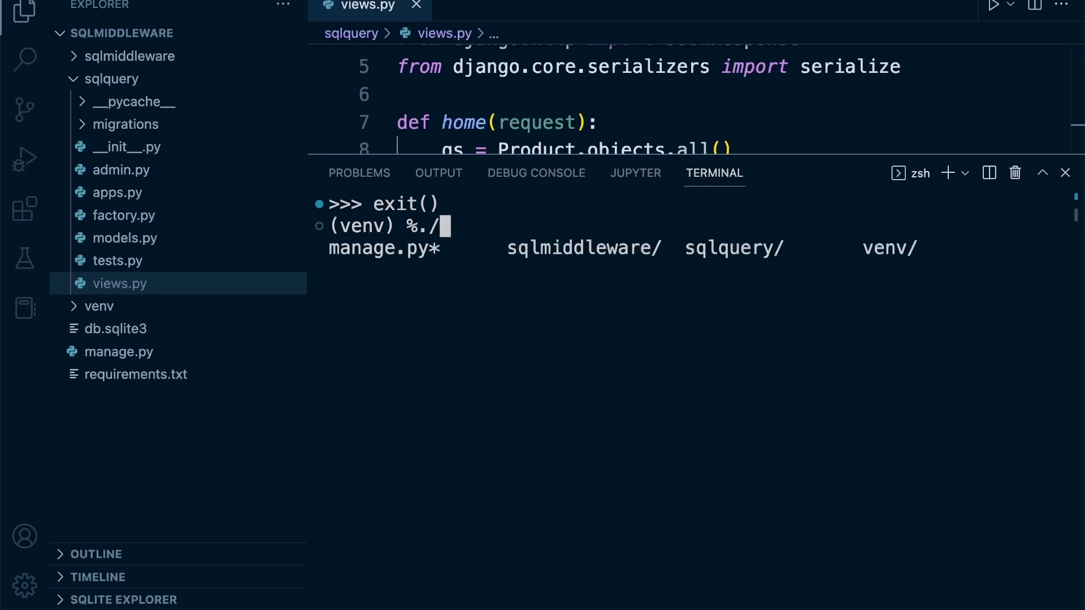
pyautogui.write('m')
pyautogui.press('Tab')
pyautogui.write('run')
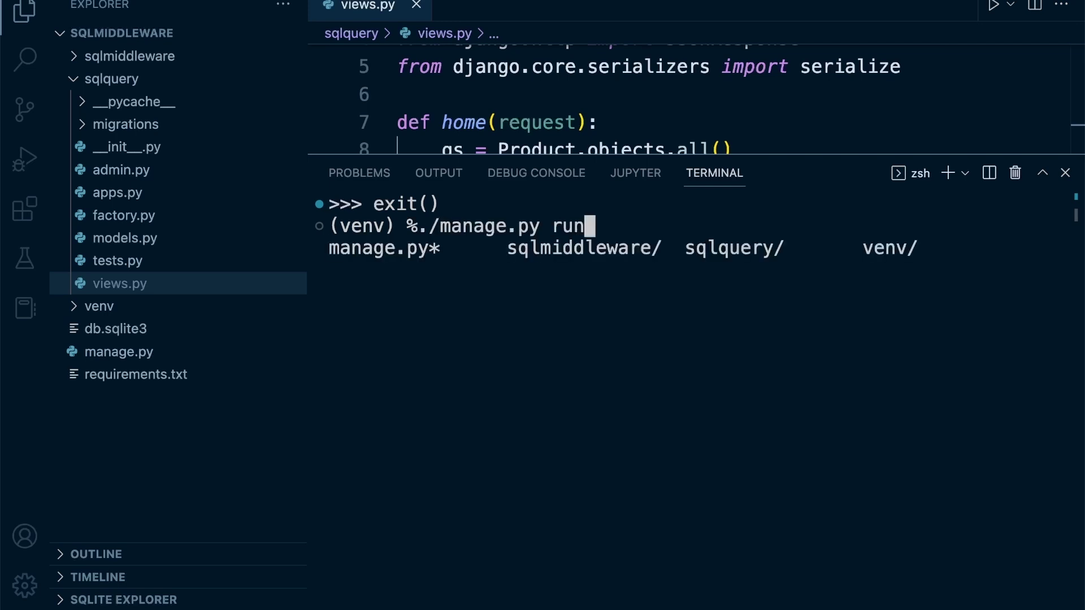
pyautogui.write('server')
pyautogui.press('Return')
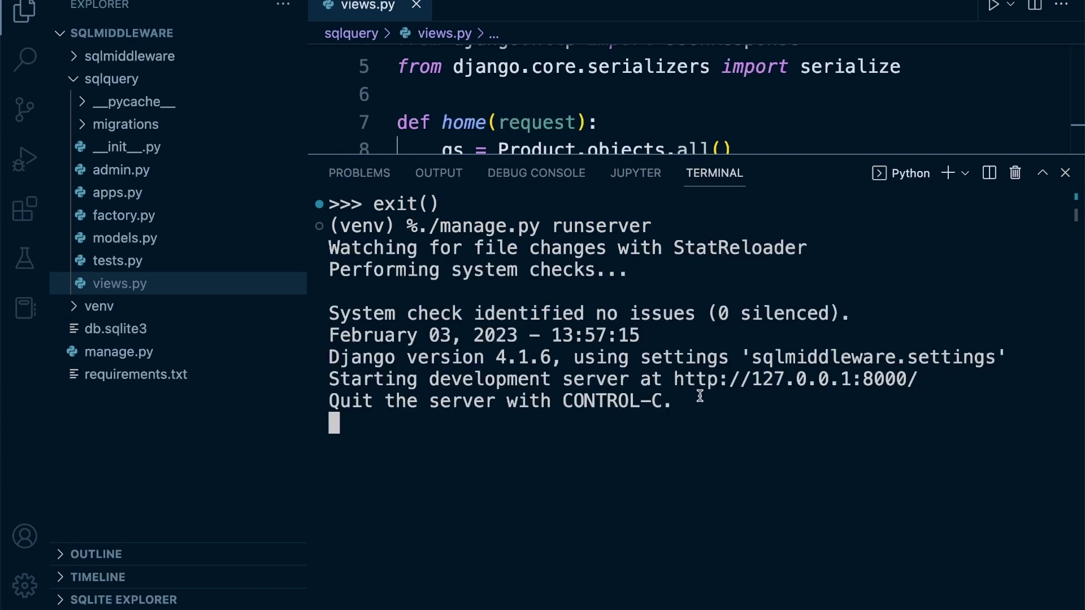
# Shrink the terminal and highlight views.py's line 8 queryset and line 11 return statement
pyautogui.moveTo(615, 155); pyautogui.dragTo(615, 286)
pyautogui.moveTo(498, 151); pyautogui.dragTo(748, 156)
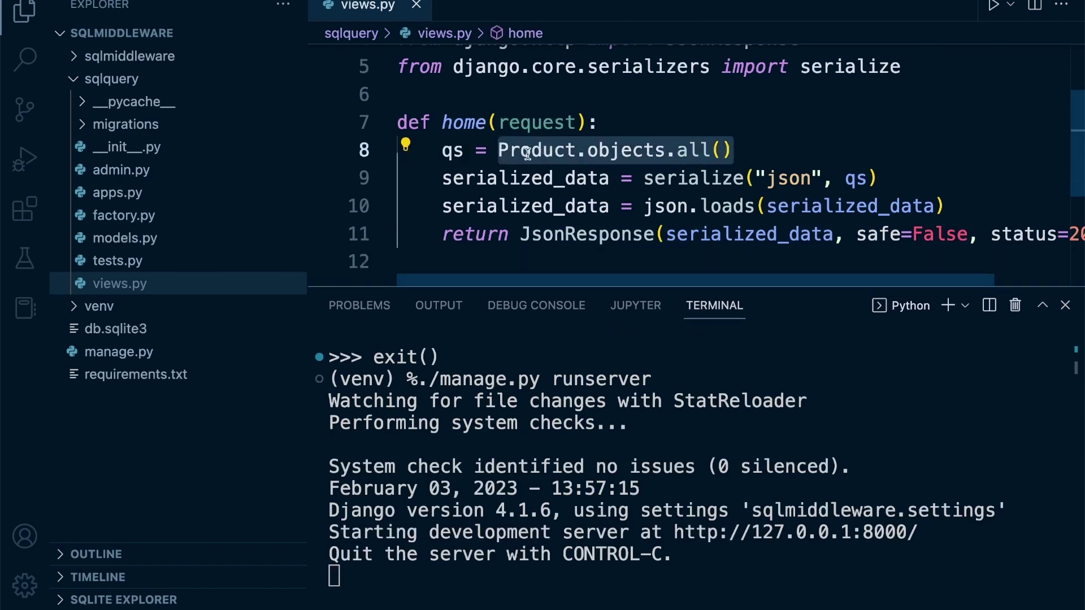
pyautogui.moveTo(442, 235); pyautogui.dragTo(1081, 237)
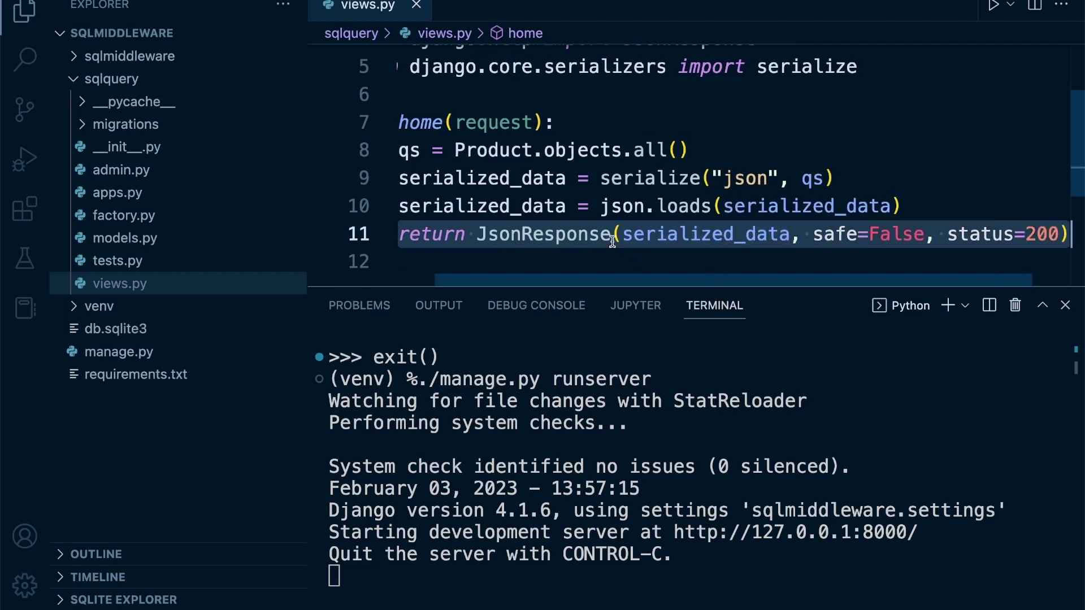
pyautogui.hscroll(-2, 597, 275)
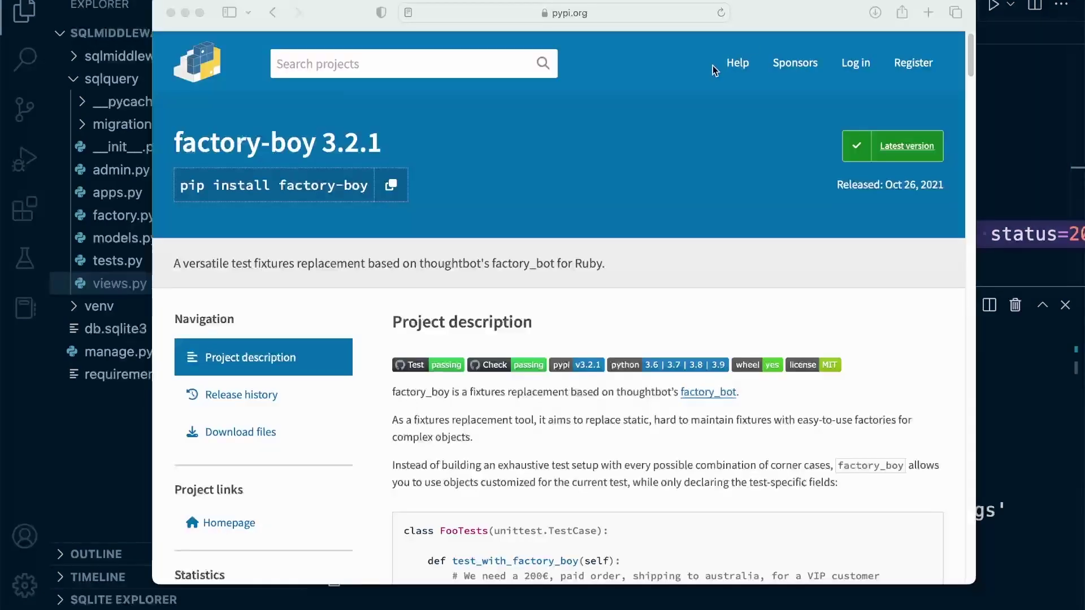
# Load 127.0.0.1:8000 in Safari to view the 100 products' JSON, then hide the browser
pyautogui.click(627, 10)
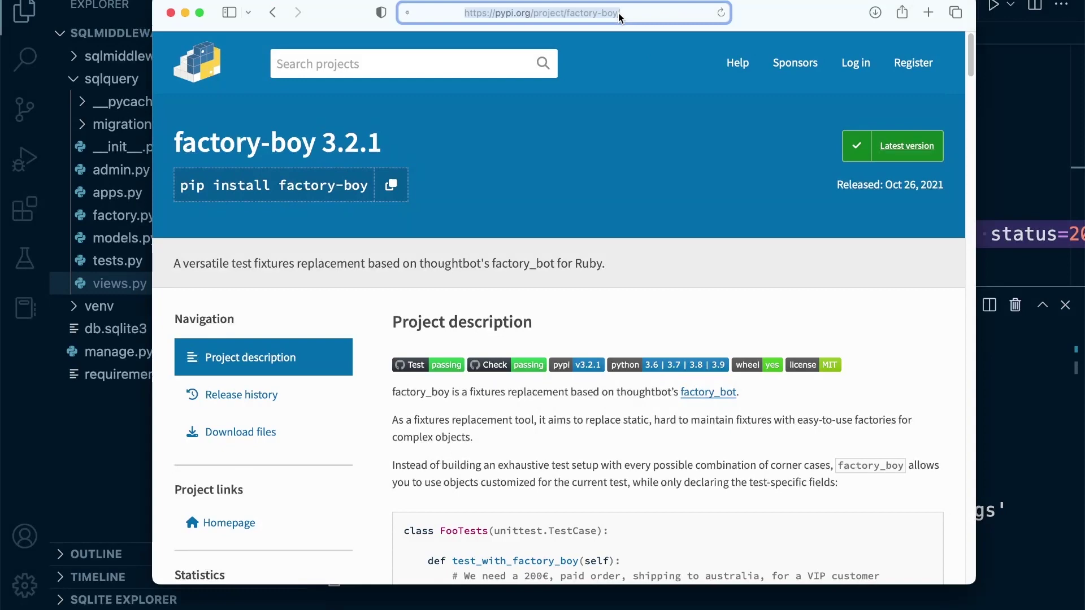
pyautogui.write('12')
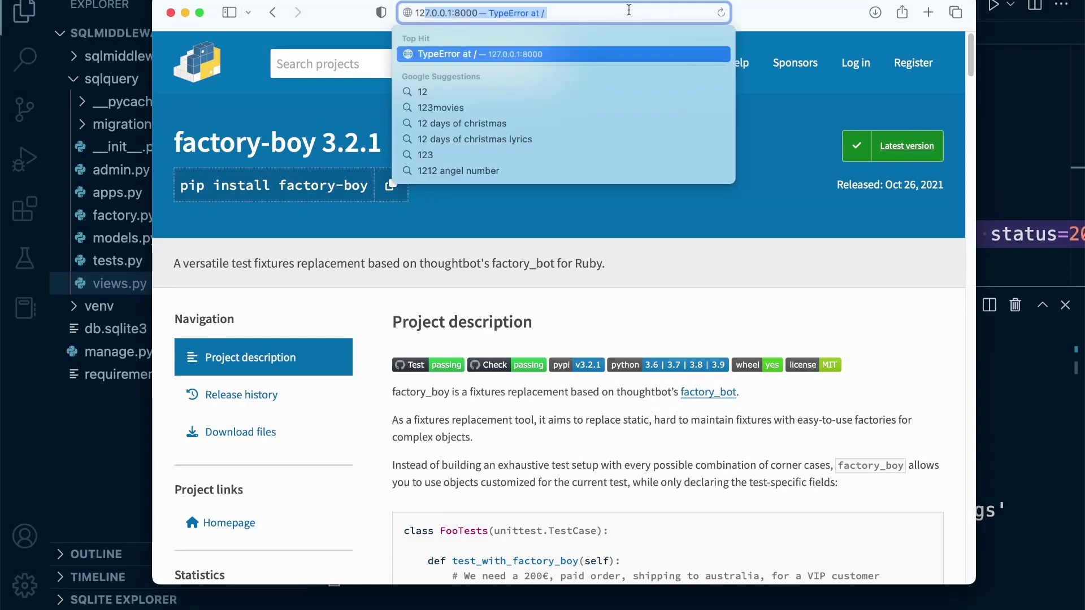
pyautogui.press('Return')
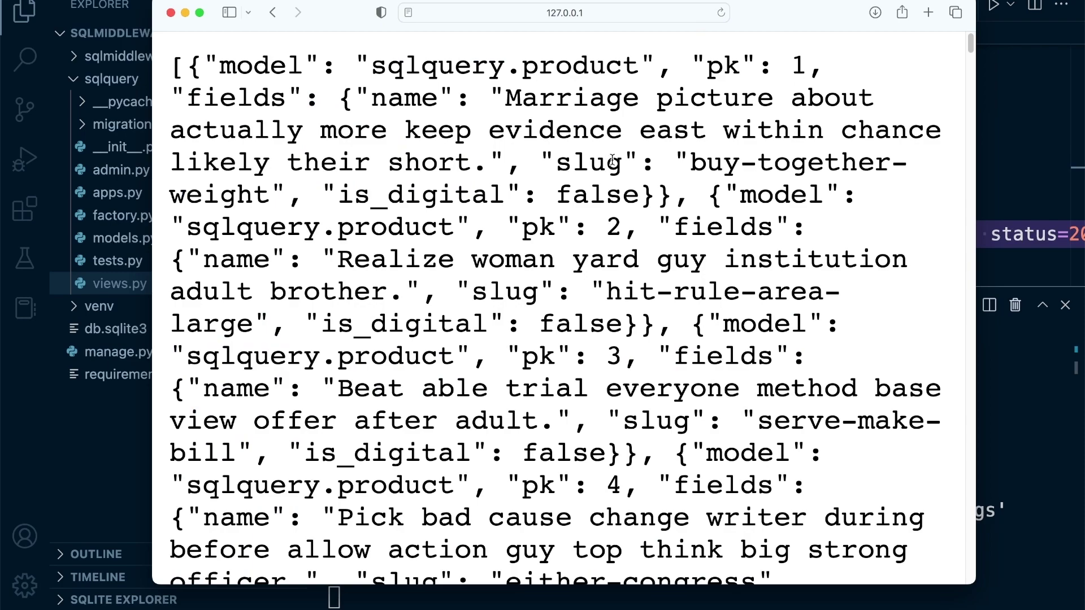
pyautogui.press('super+0')
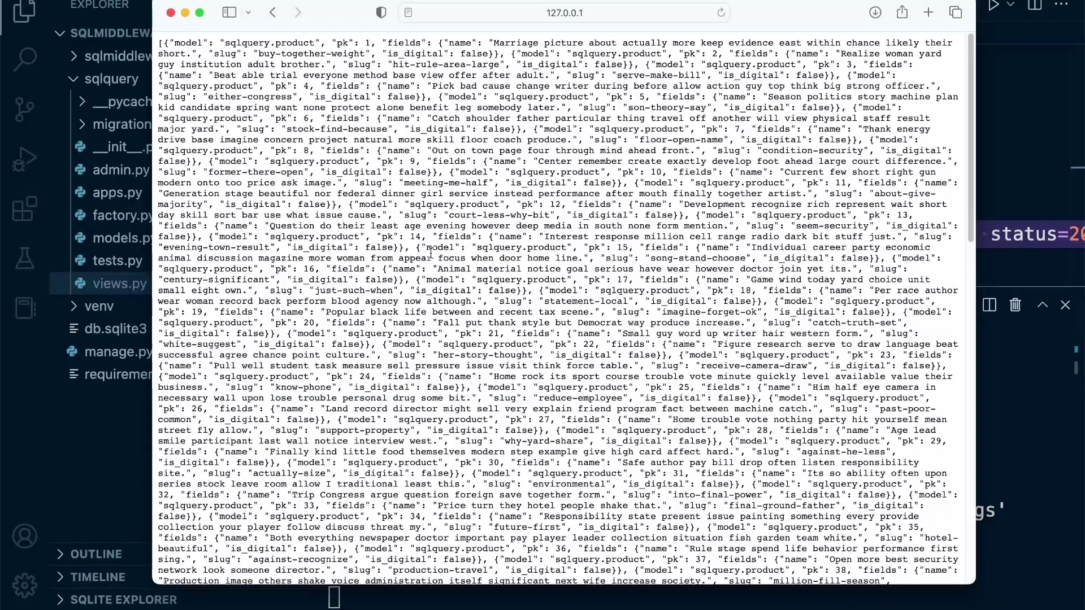
pyautogui.scroll(-5, 472, 238)
pyautogui.scroll(-10, 475, 223)
pyautogui.scroll(15, 476, 222)
pyautogui.press('super+Tab')
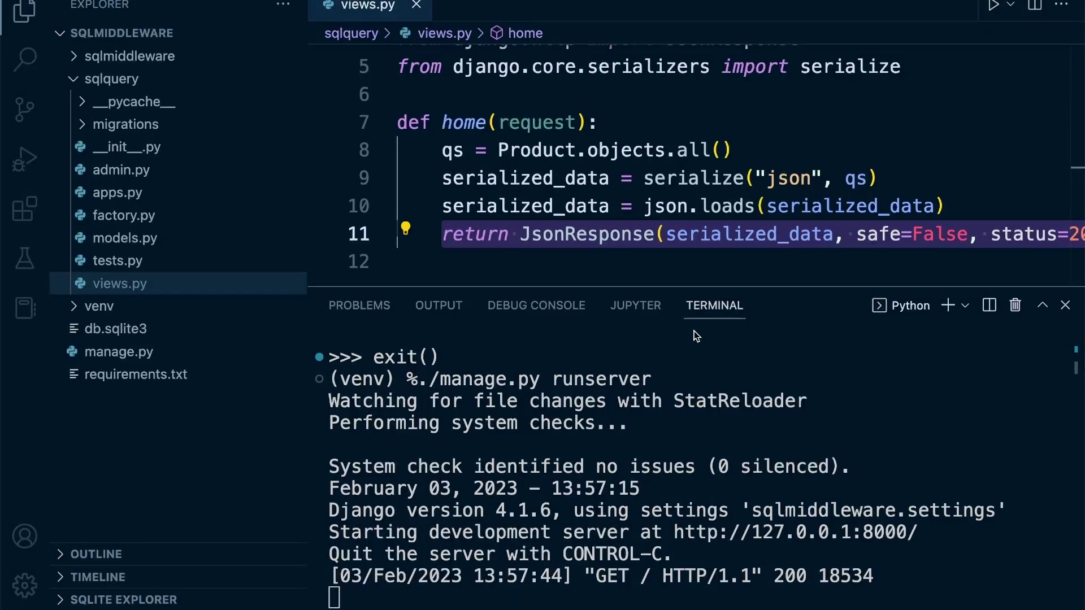
pyautogui.moveTo(931, 534); pyautogui.dragTo(673, 534)
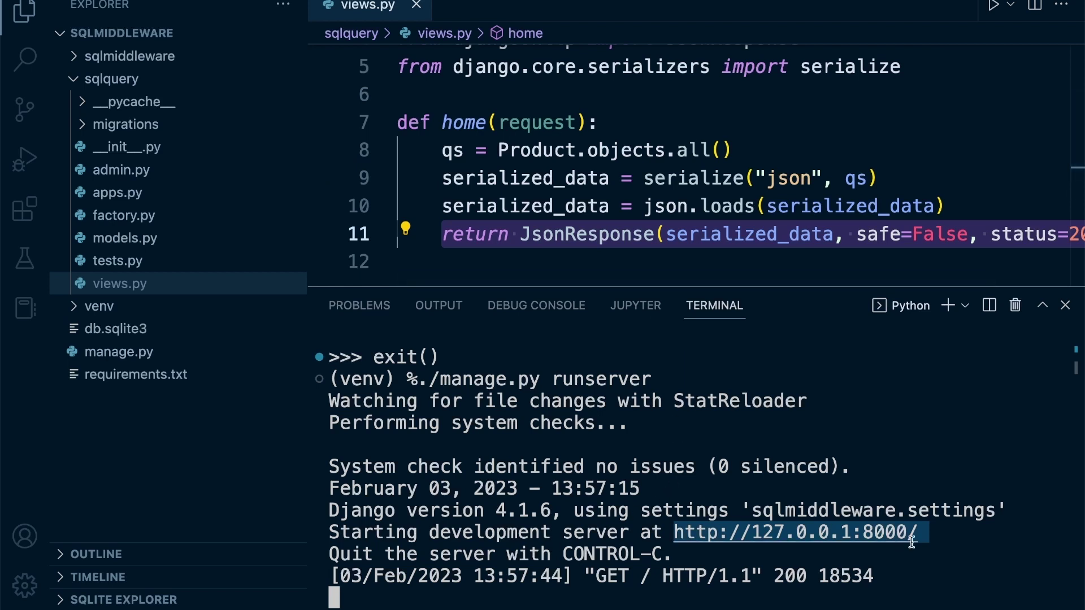
pyautogui.click(946, 534)
pyautogui.doubleClick(853, 533)
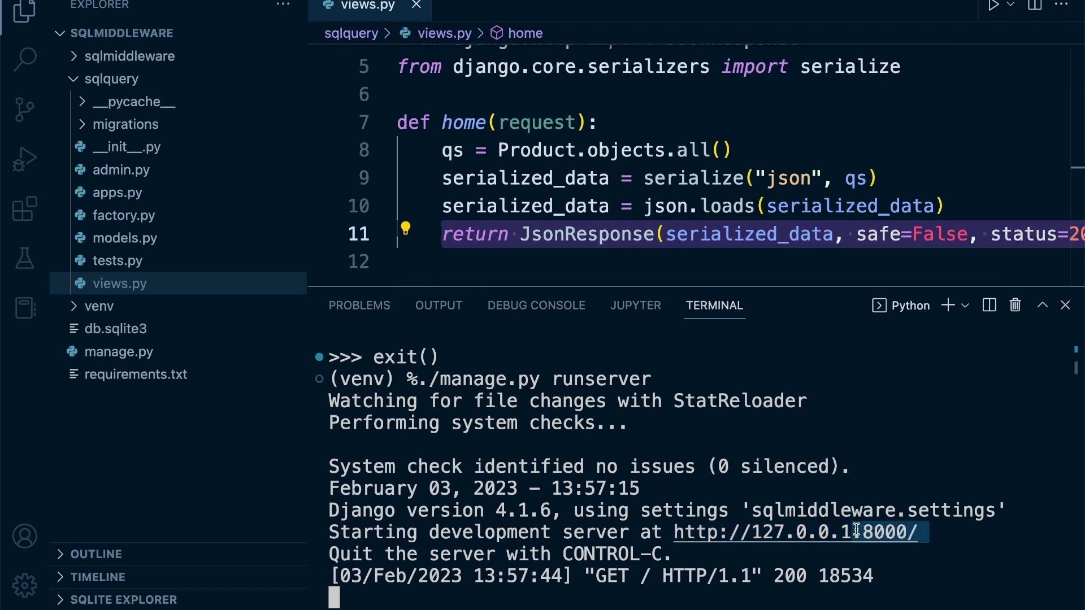
pyautogui.moveTo(865, 528); pyautogui.dragTo(749, 536)
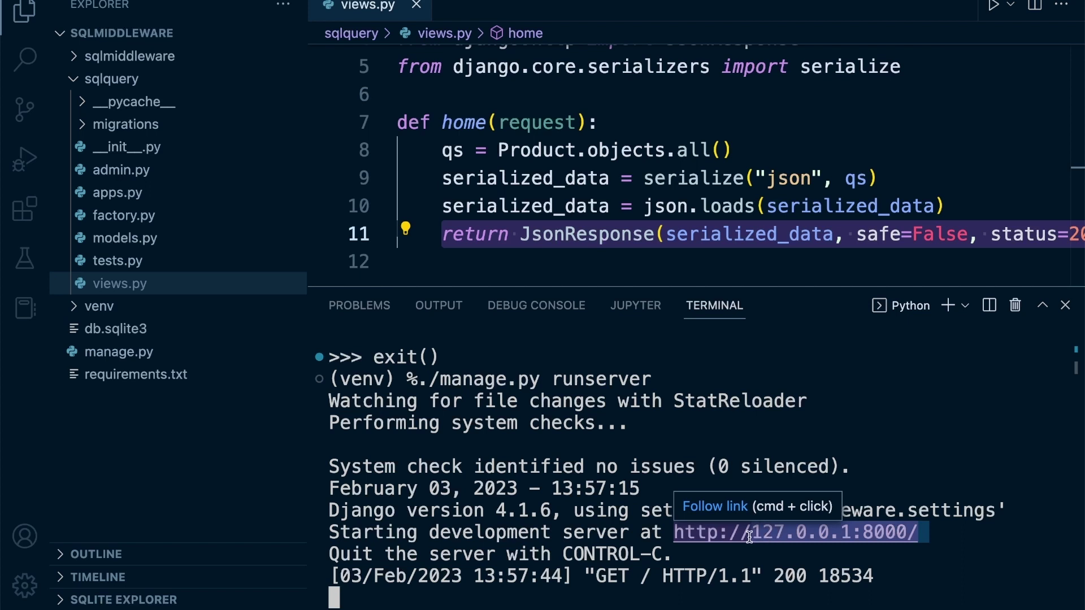